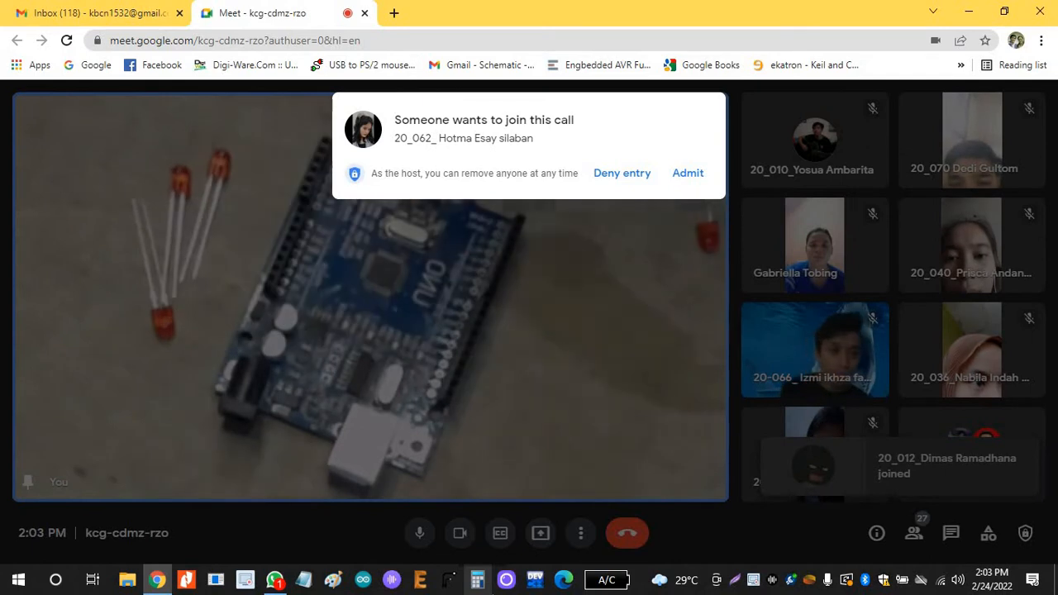
Step: Admit the waiting participant to the call and pin your own video to the main screen
left_click(688, 173)
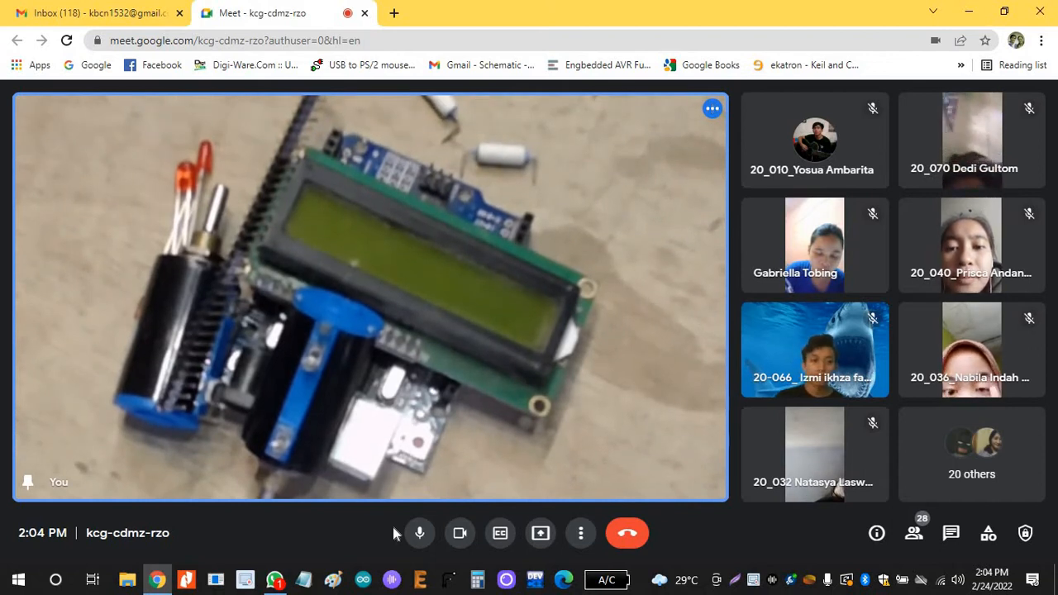
mouse_move(343, 311)
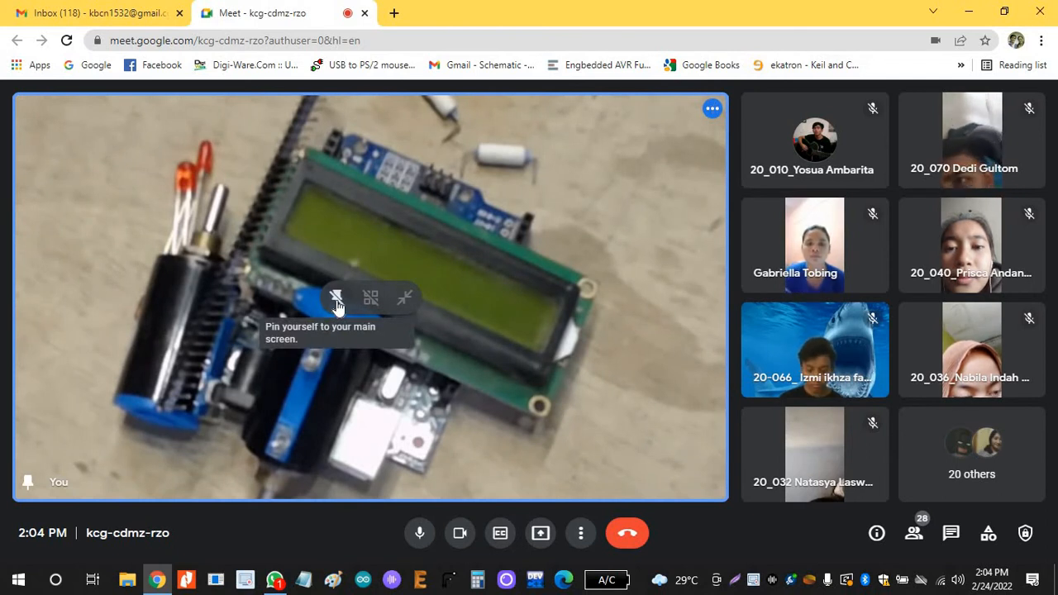
left_click(336, 300)
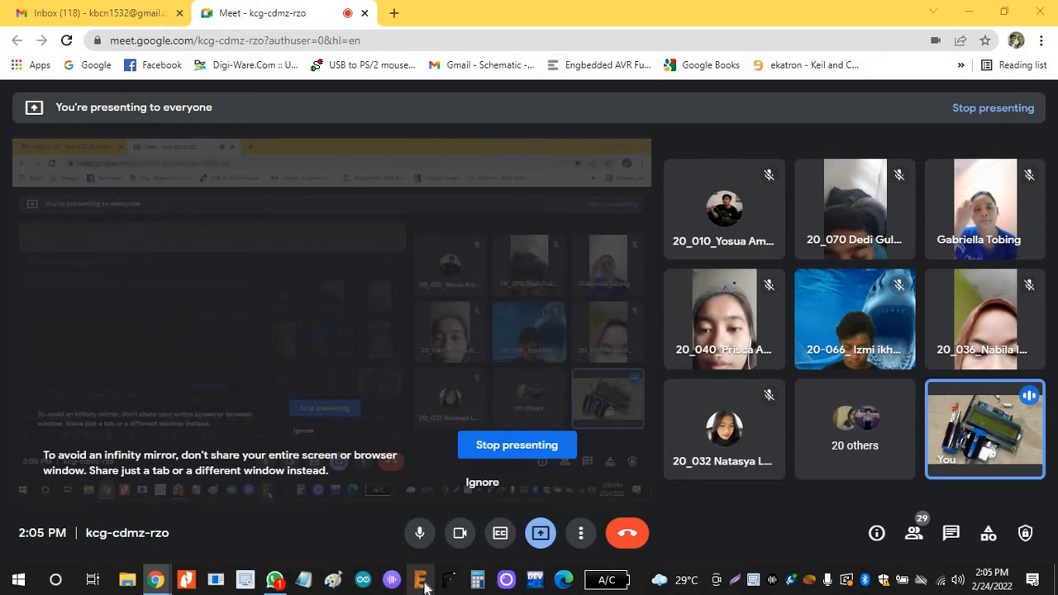
Step: Switch to the EAGLE Control Panel and create a new project named d3 in the _ekatron_22 folder
left_click(421, 580)
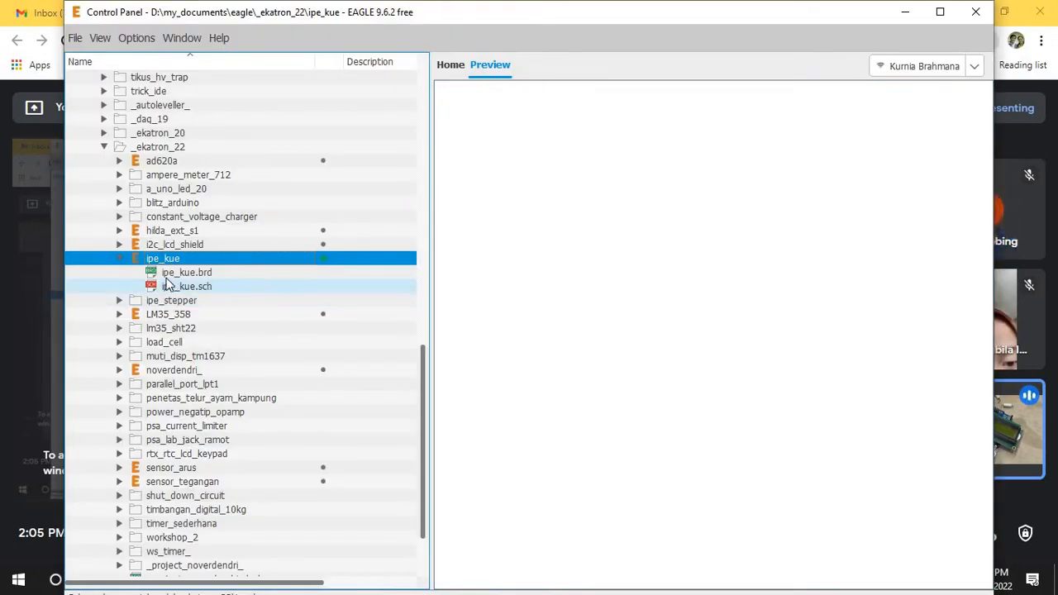
left_click(119, 259)
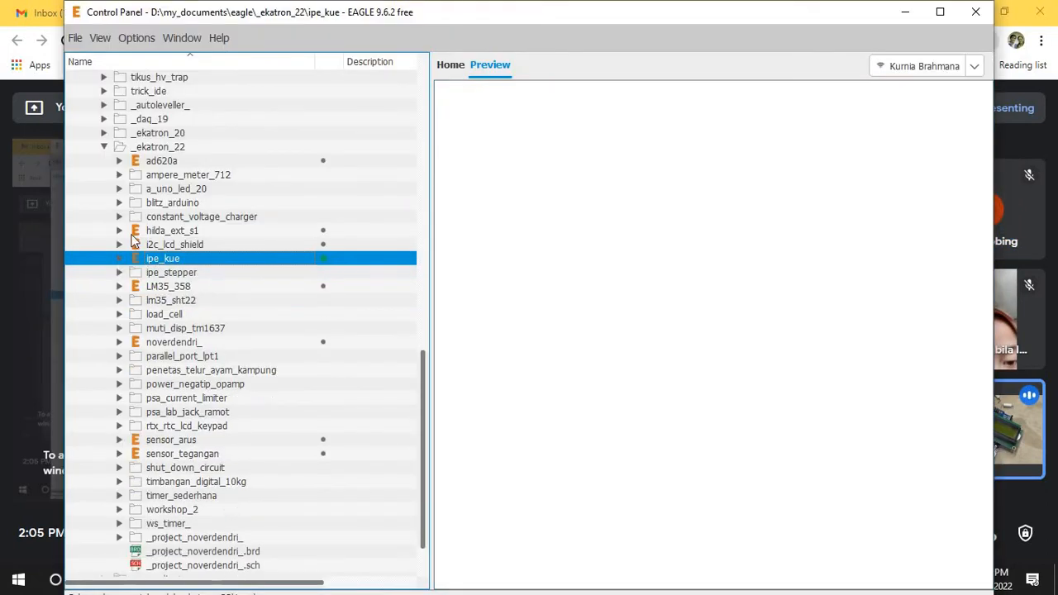
left_click(175, 149)
right_click(191, 147)
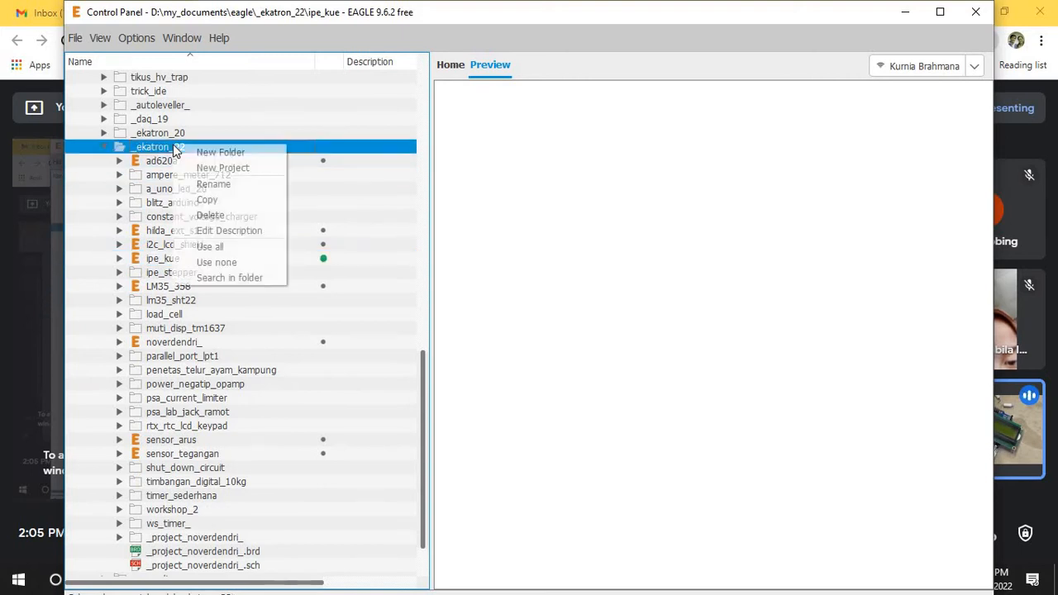
left_click(223, 168)
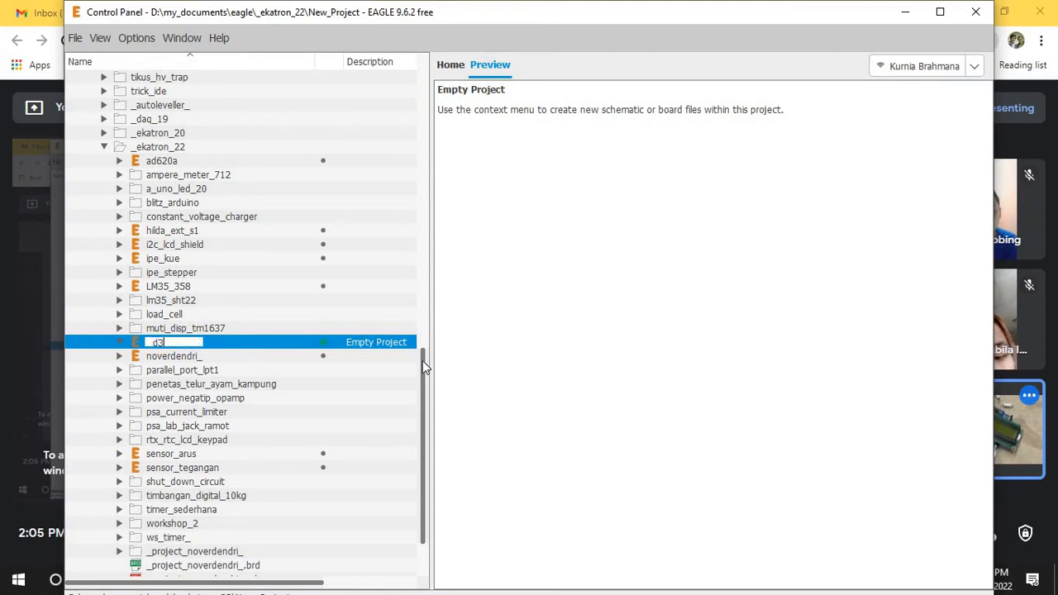
key("Return")
Step: Create a new schematic in the d3 project
right_click(331, 233)
mouse_move(405, 259)
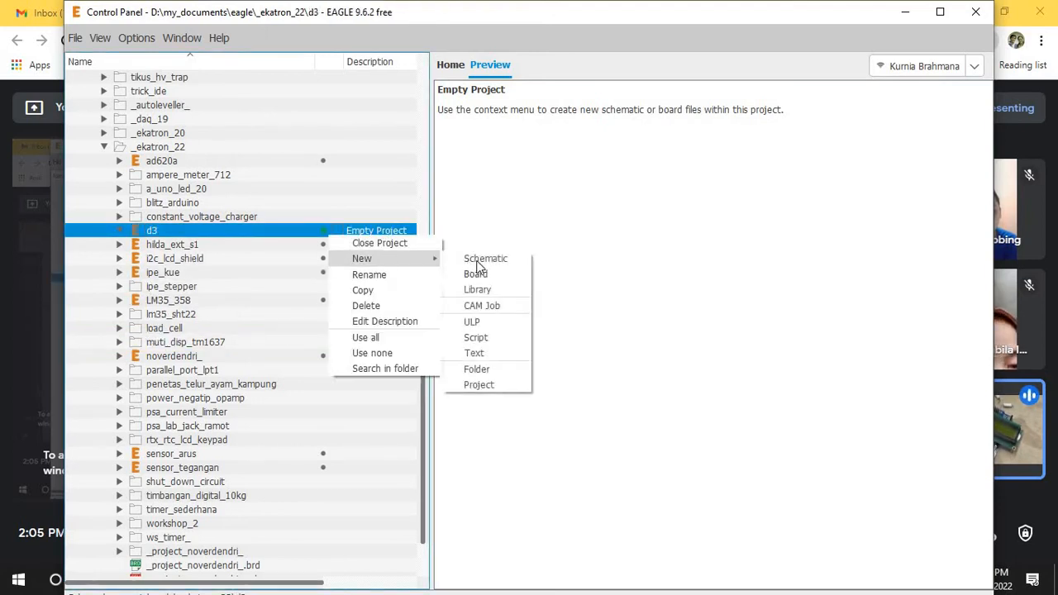
left_click(481, 261)
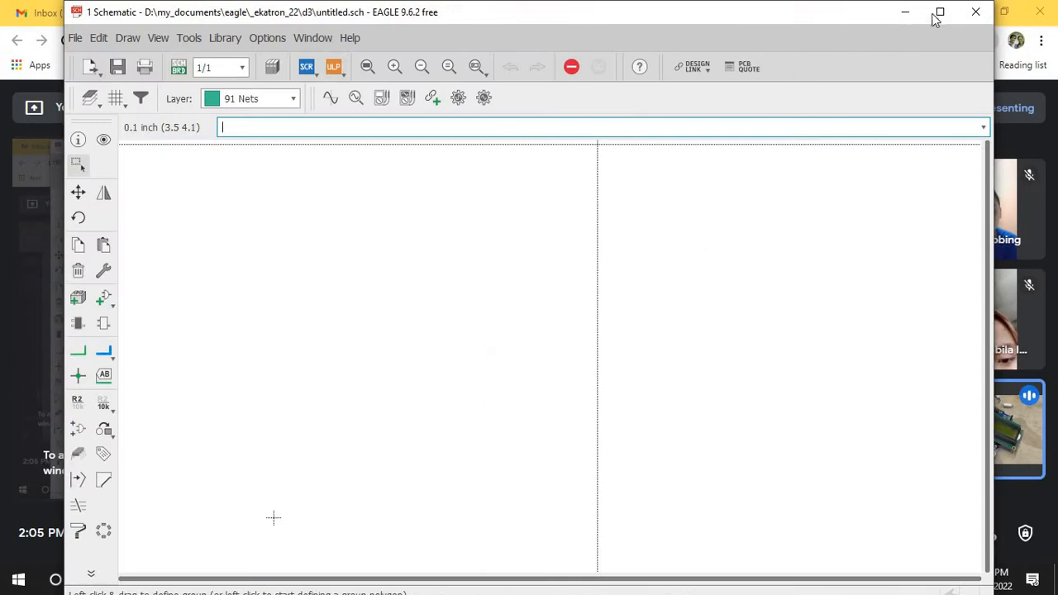
Step: Maximize the schematic window and turn on the grid display in the Lines style
left_click(941, 14)
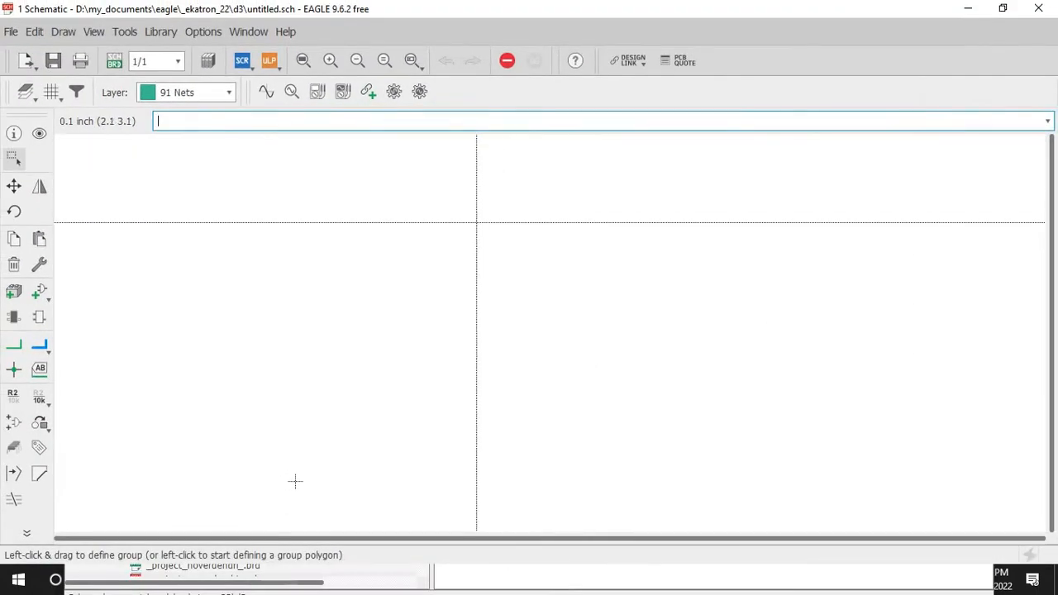
left_click(51, 91)
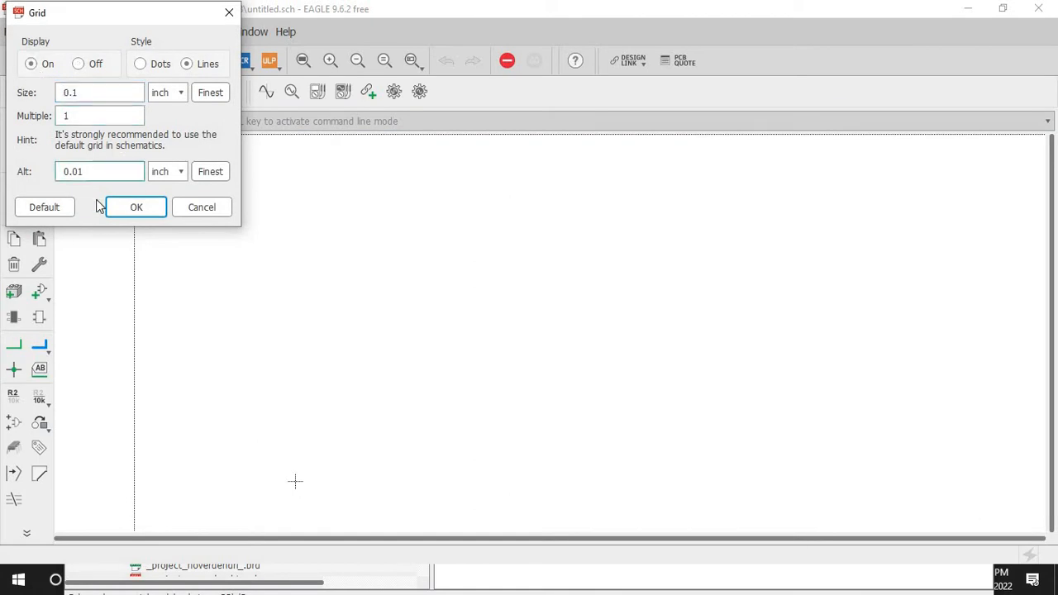
left_click(135, 208)
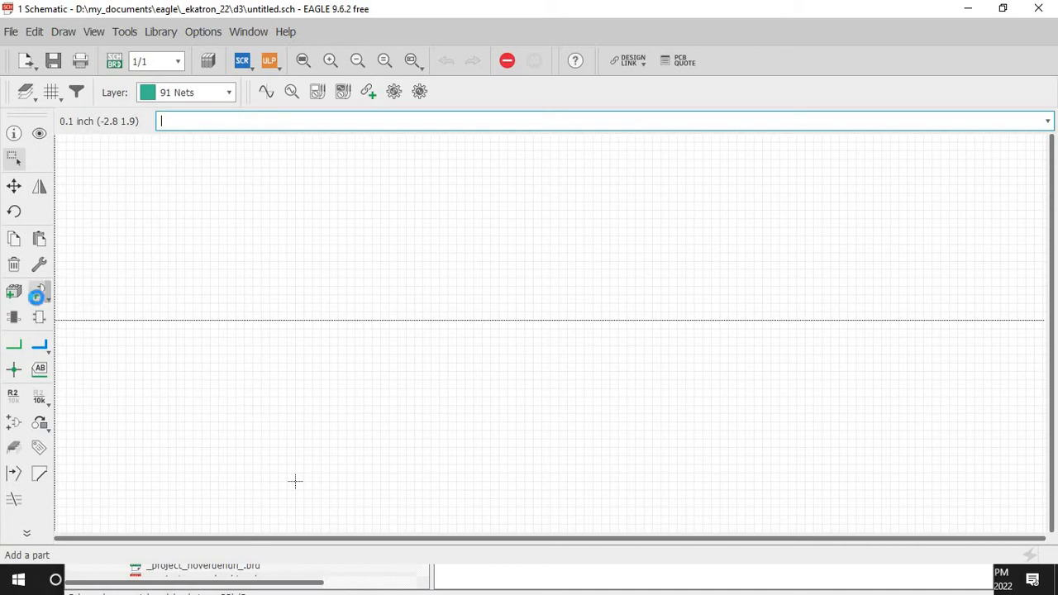
Step: Look through the libraries offered for adding parts, then close the list without placing anything
left_click(36, 298)
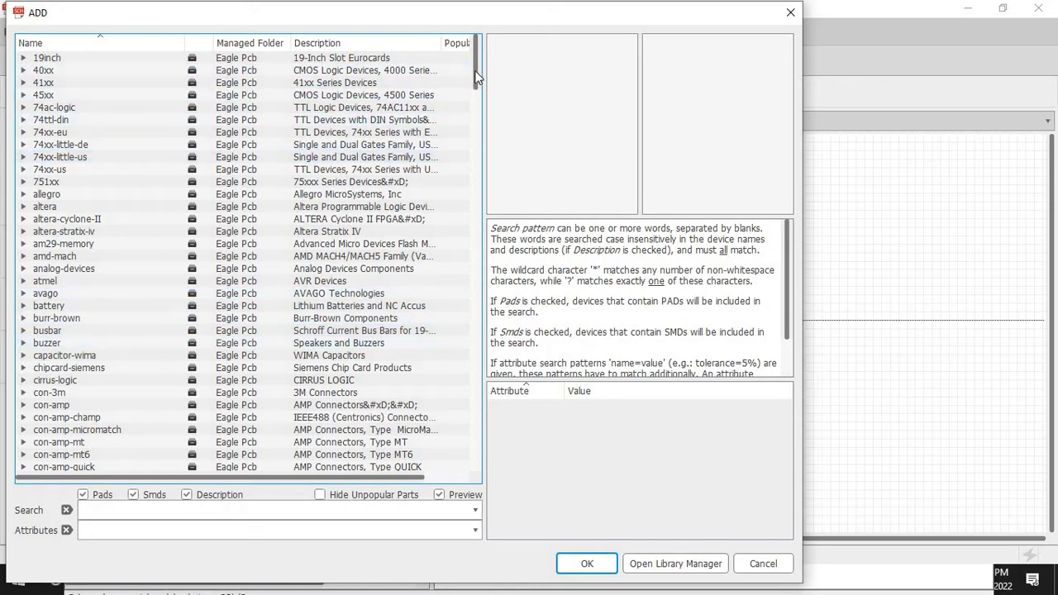
left_click_drag(478, 71, 477, 108)
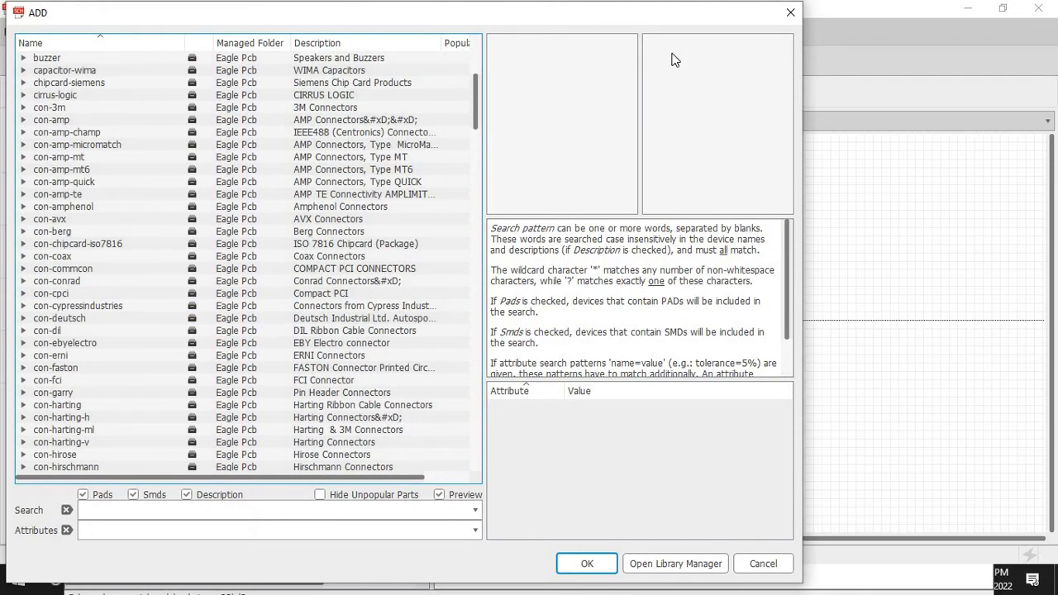
left_click(791, 13)
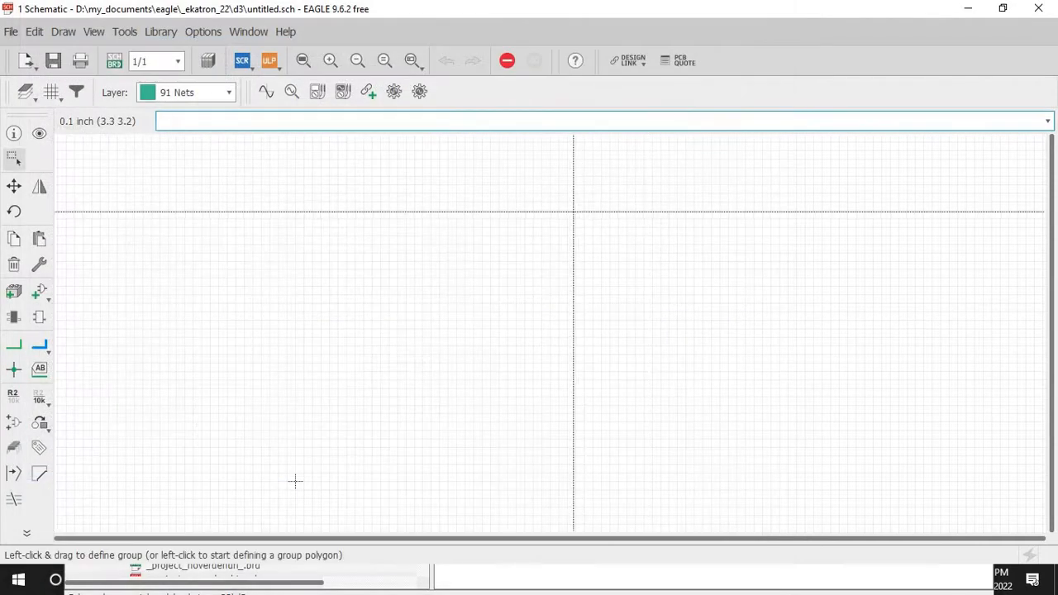
Step: Open the Library Manager's available libraries and start browsing for a local library file
left_click(160, 31)
left_click(195, 53)
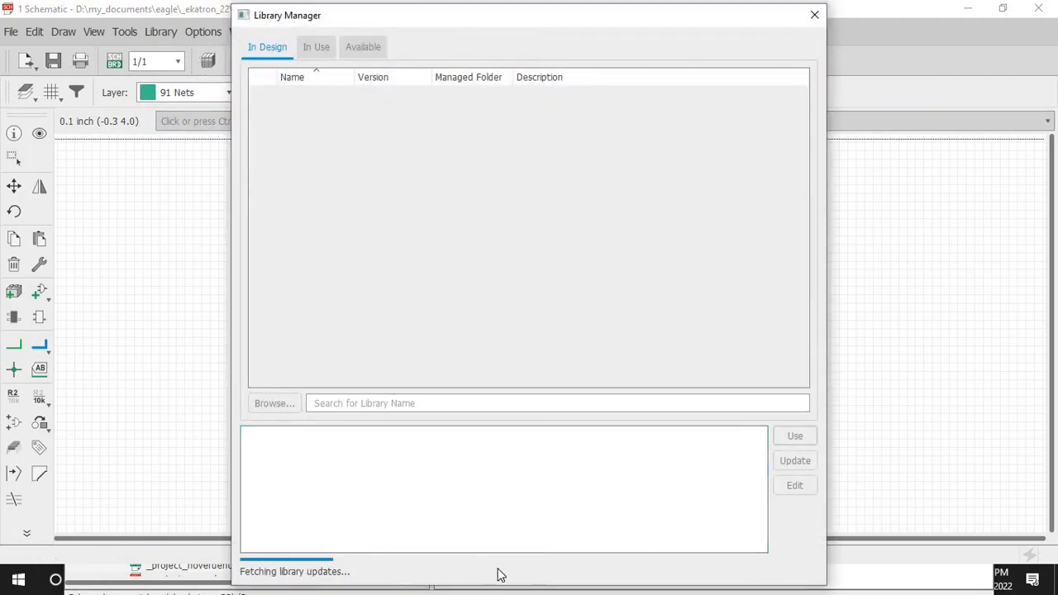
left_click(363, 47)
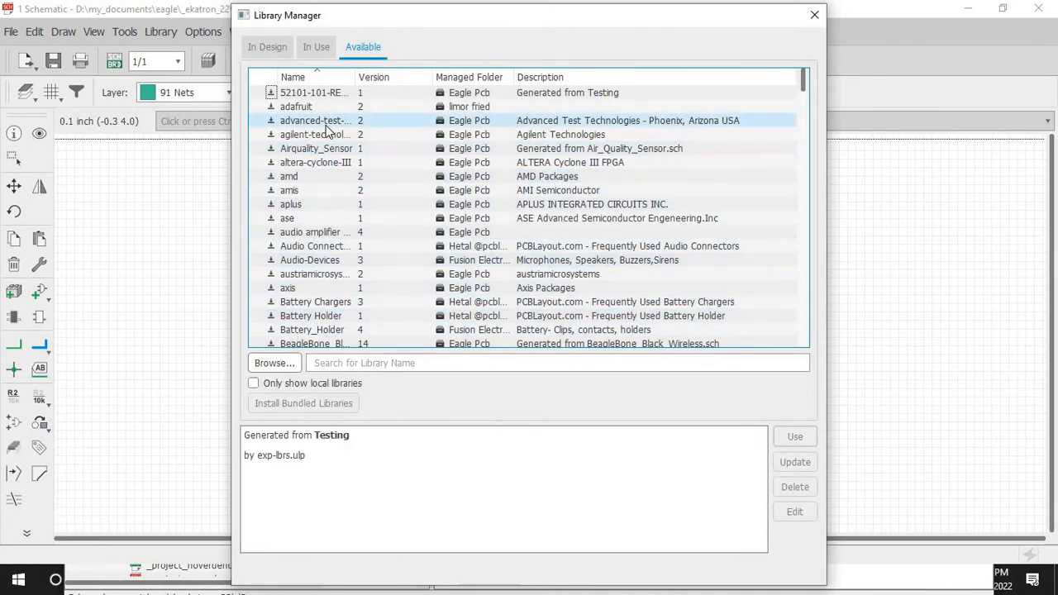
left_click(275, 364)
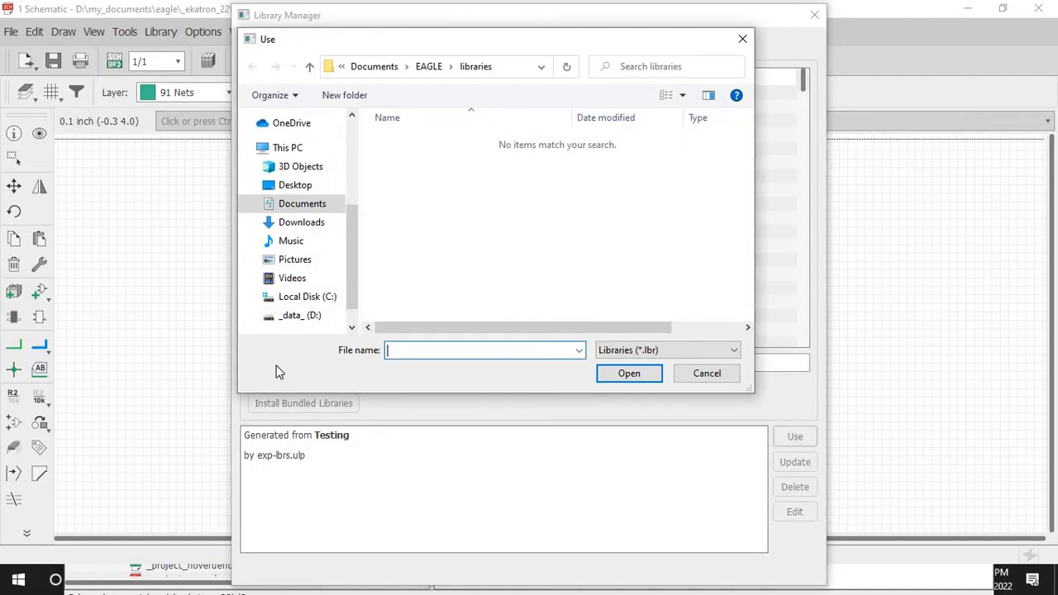
Step: Add the arduino_lib library file from the eagle_library folder on drive D to the available libraries
scroll(311, 314, "down", 1)
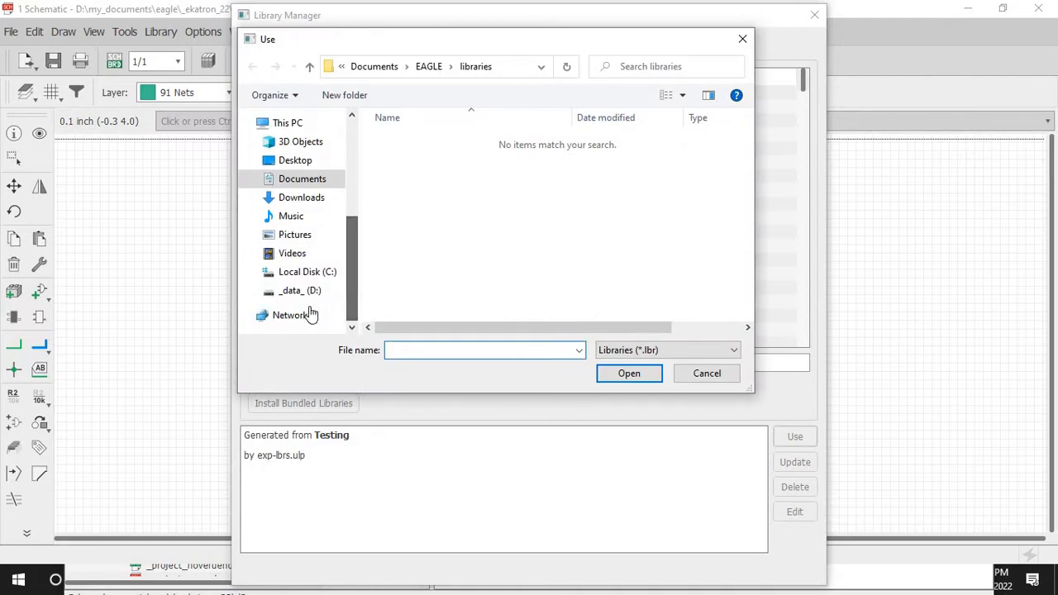
left_click(255, 291)
left_click_drag(395, 195, 395, 241)
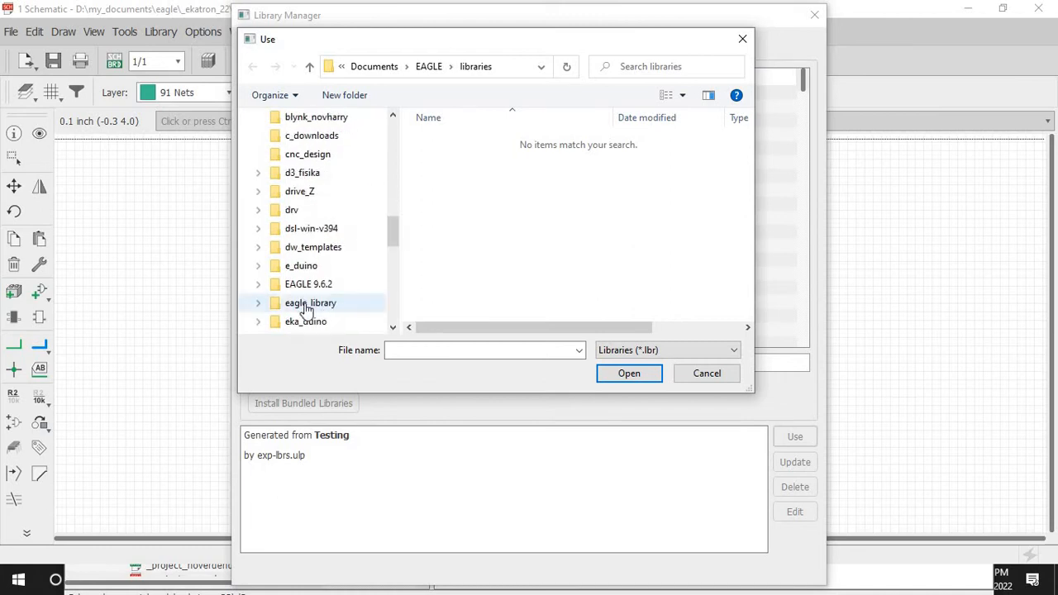
left_click(305, 306)
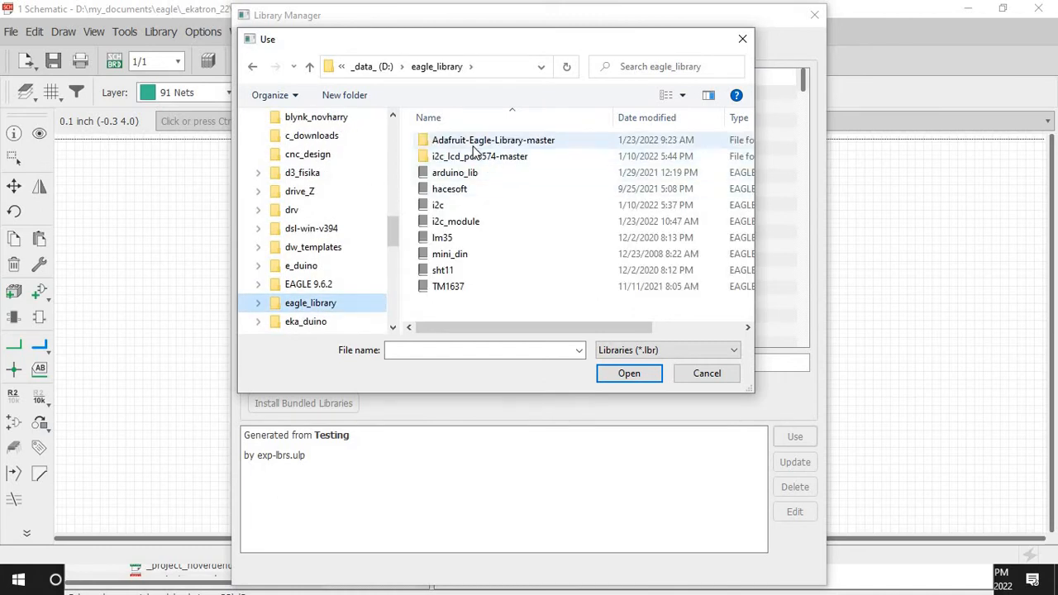
left_click(474, 146)
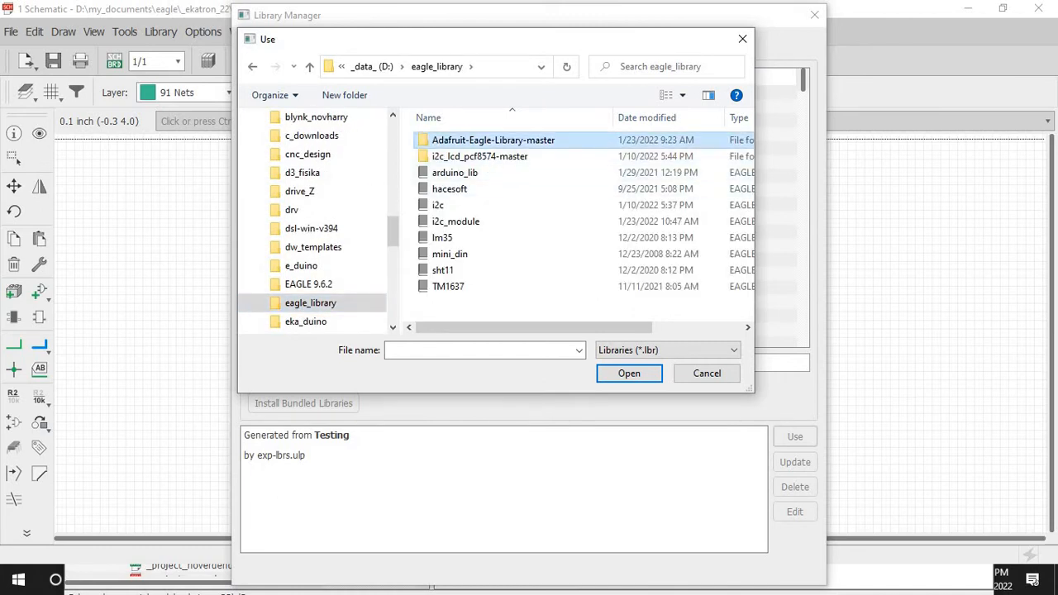
left_click(444, 176)
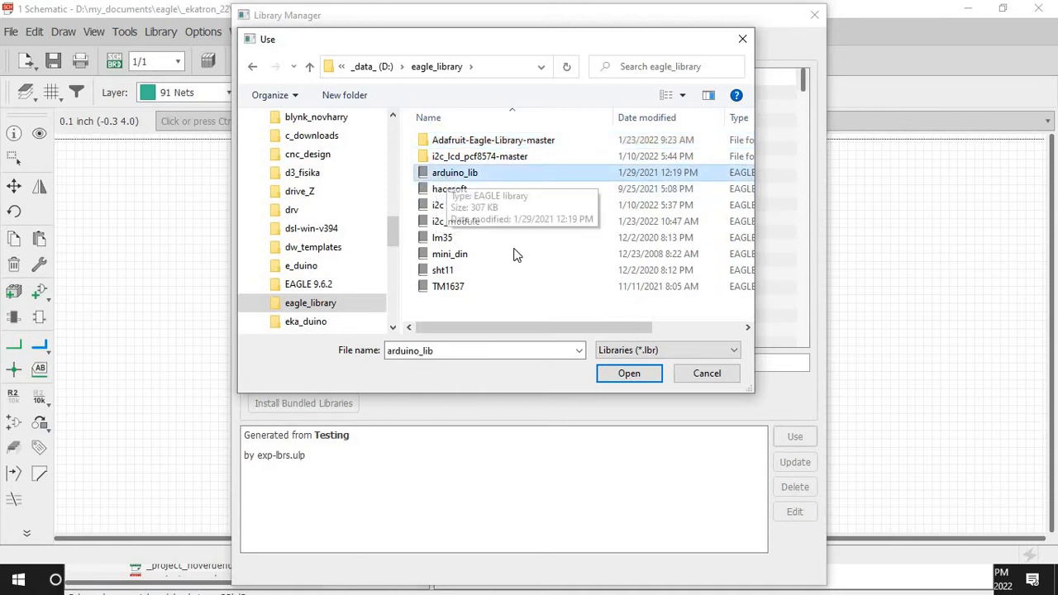
left_click(626, 372)
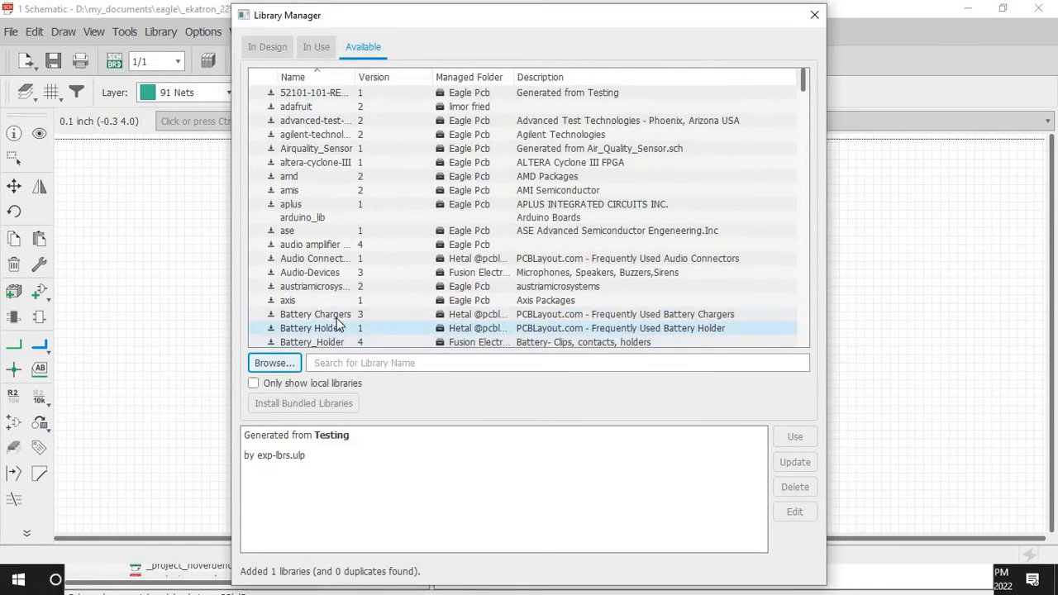
Step: Put the arduino_lib library in use and close the Library Manager
left_click(311, 217)
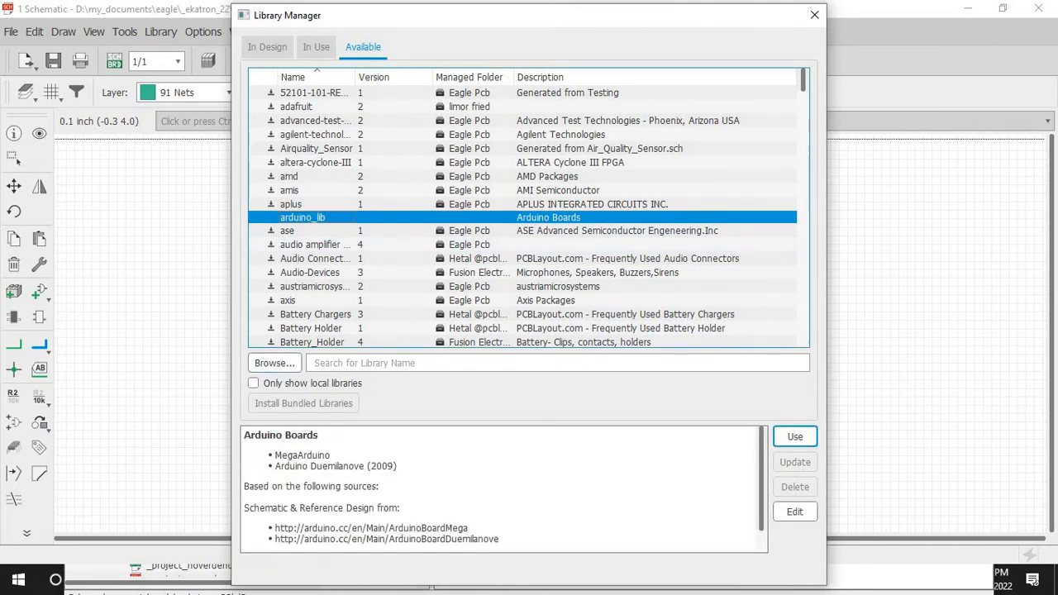
left_click(795, 438)
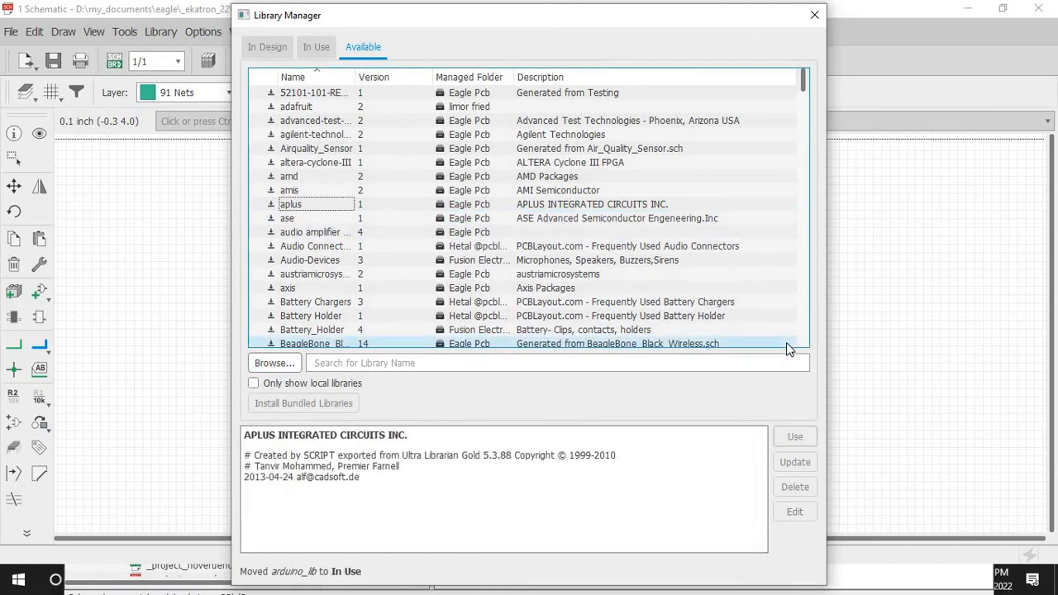
left_click(814, 16)
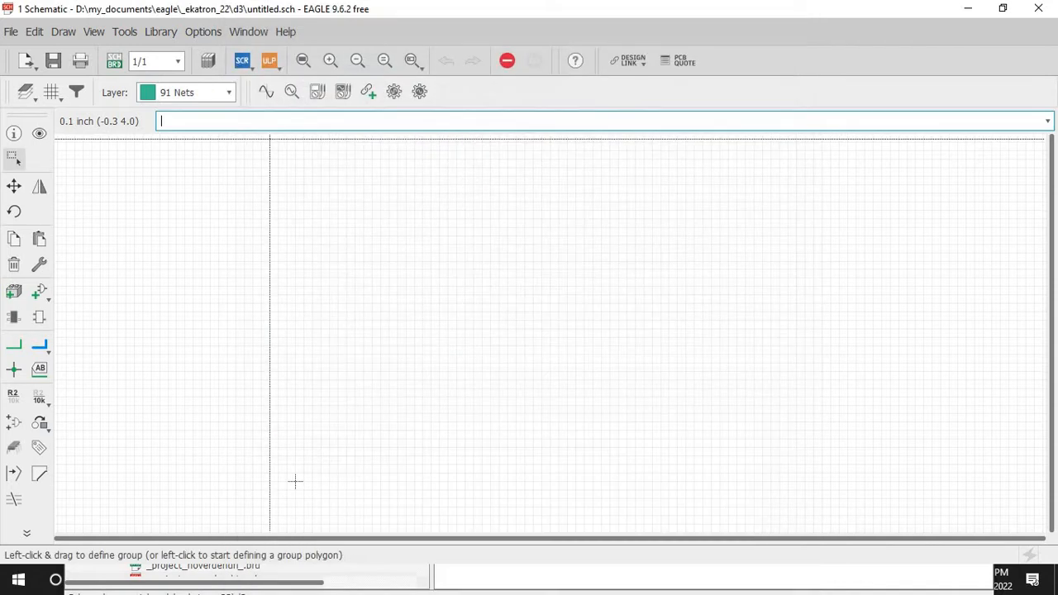
Step: Examine the Arduino 2009 device variants in arduino_lib, including ARDUINO2009_22, without placing a part
left_click(39, 294)
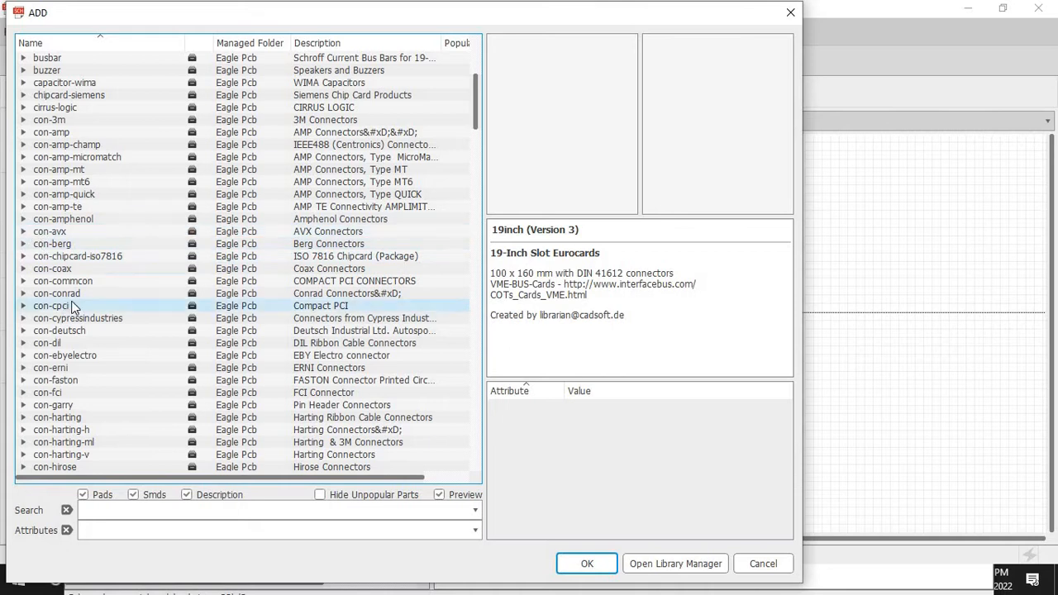
scroll(477, 108, "up", 8)
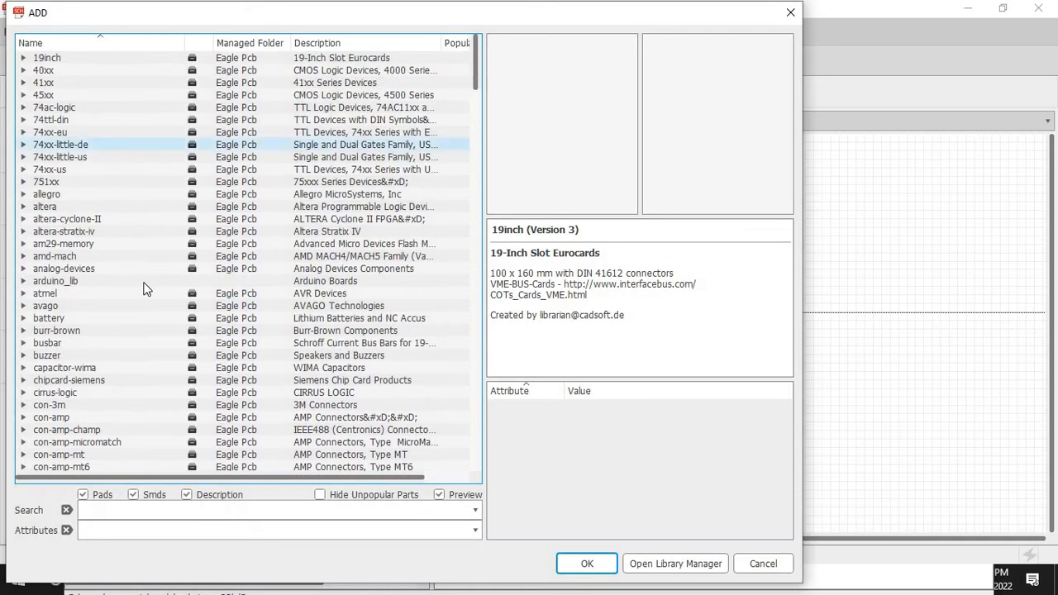
left_click(24, 282)
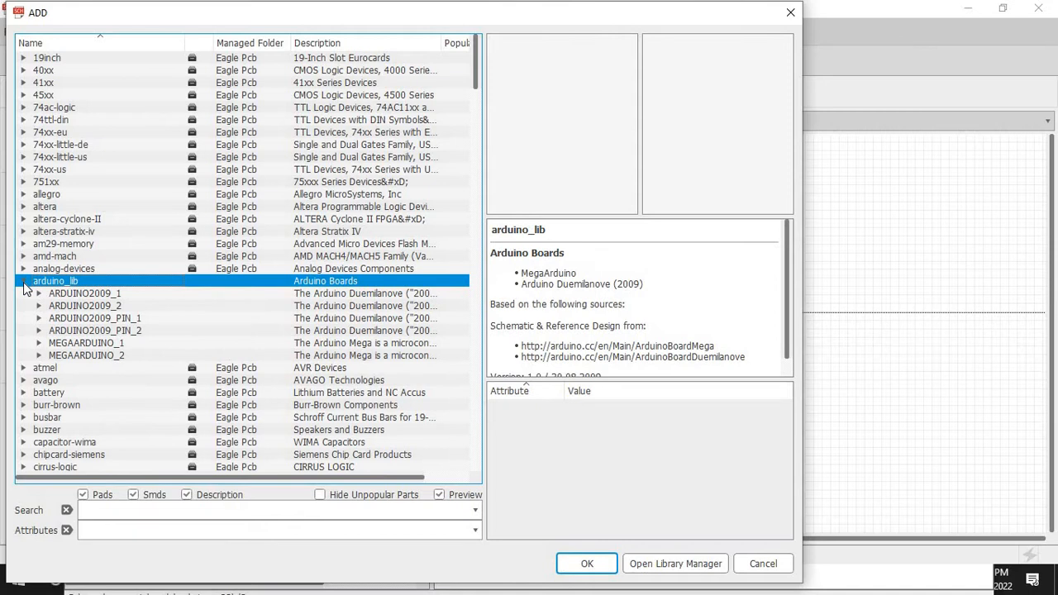
left_click(40, 296)
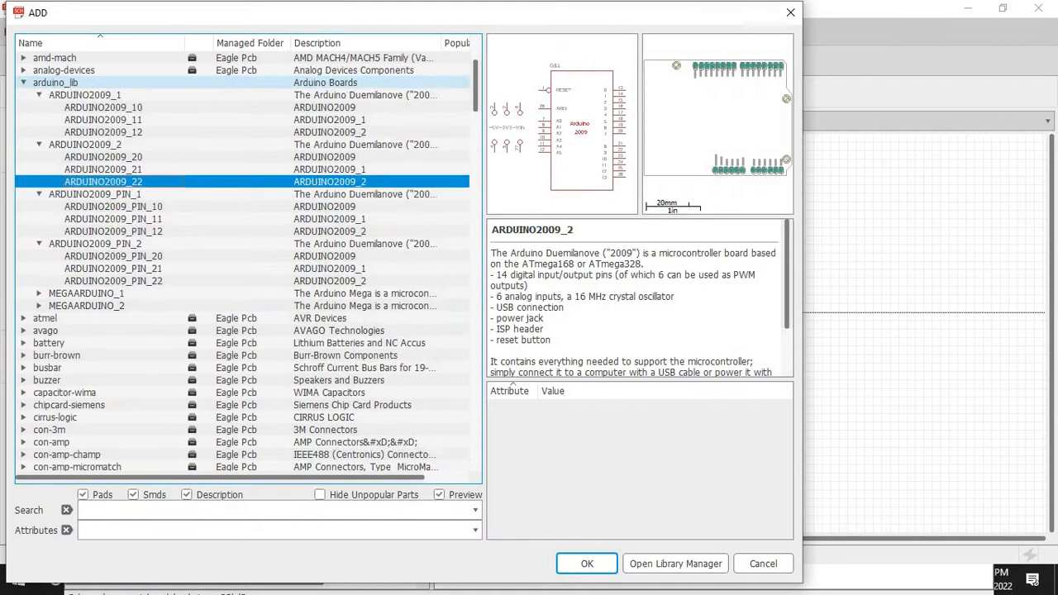
left_click(24, 83)
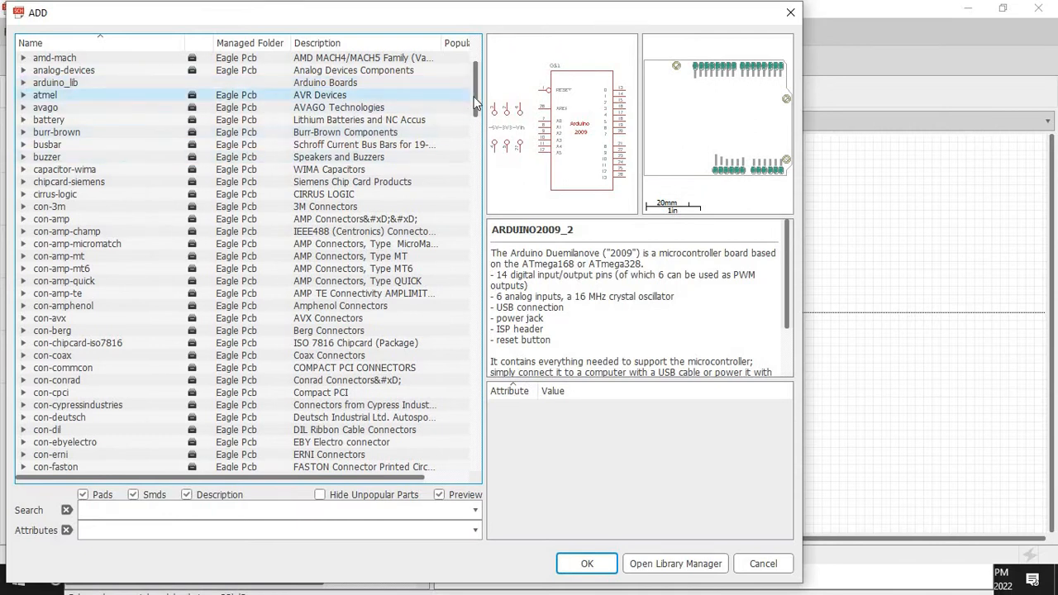
left_click_drag(476, 104, 478, 73)
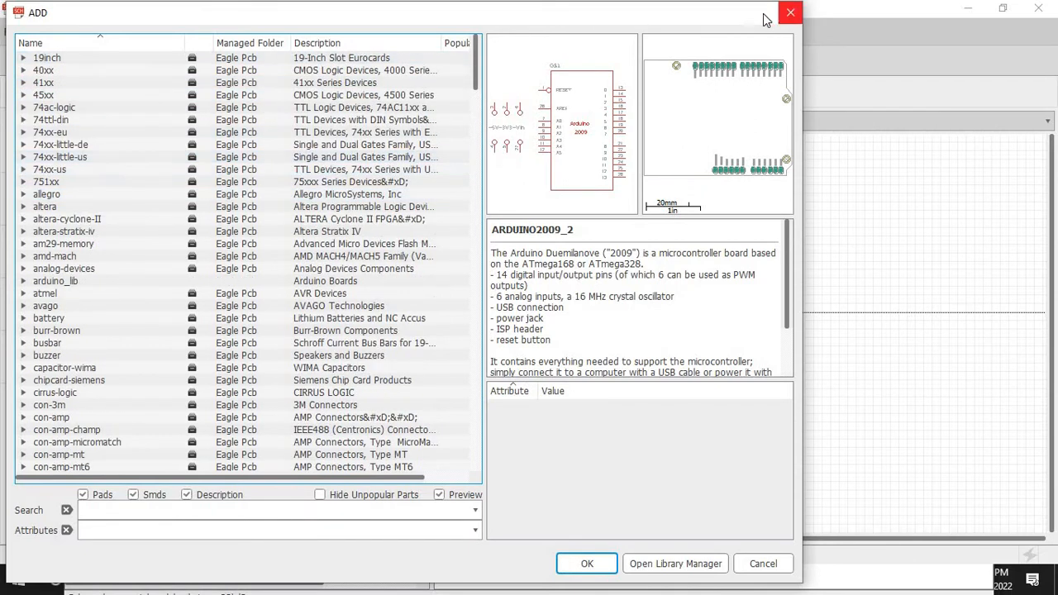
left_click(789, 13)
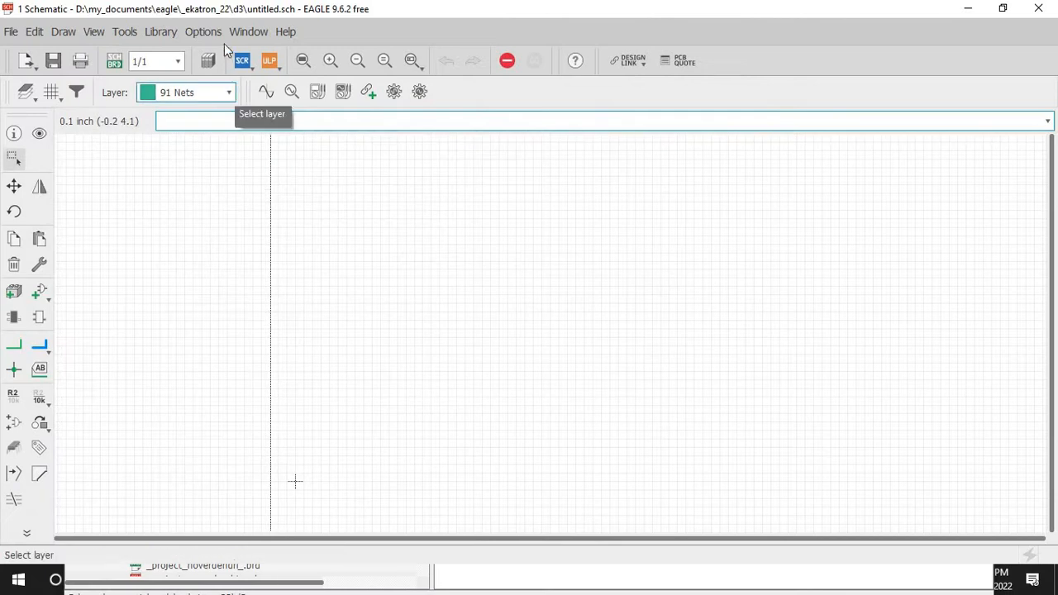
Step: Put the adafruit library from the available libraries in use and close the Library Manager
left_click(161, 31)
left_click(195, 54)
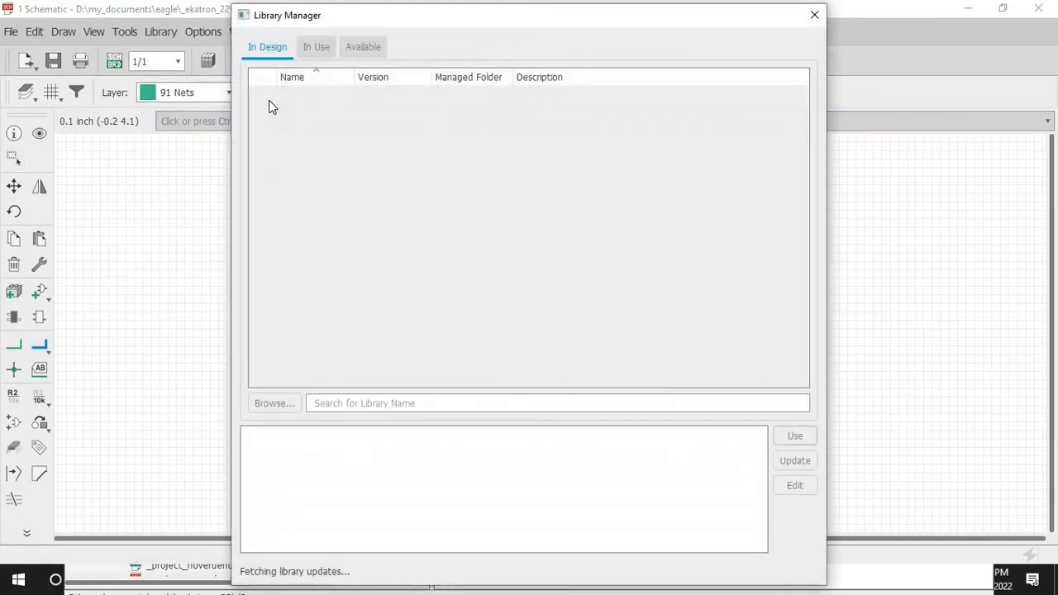
left_click(370, 48)
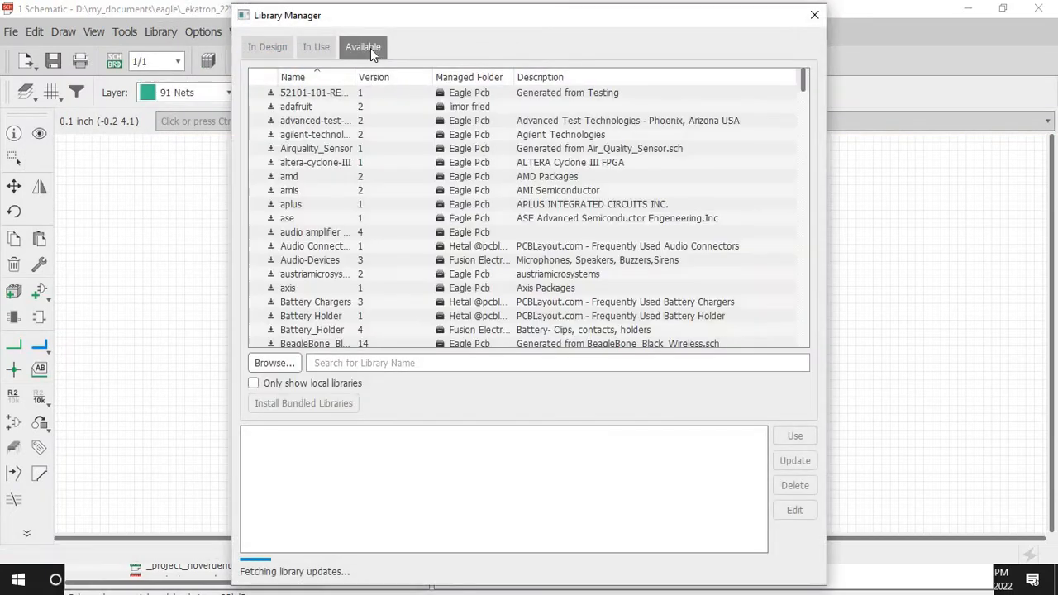
left_click(295, 108)
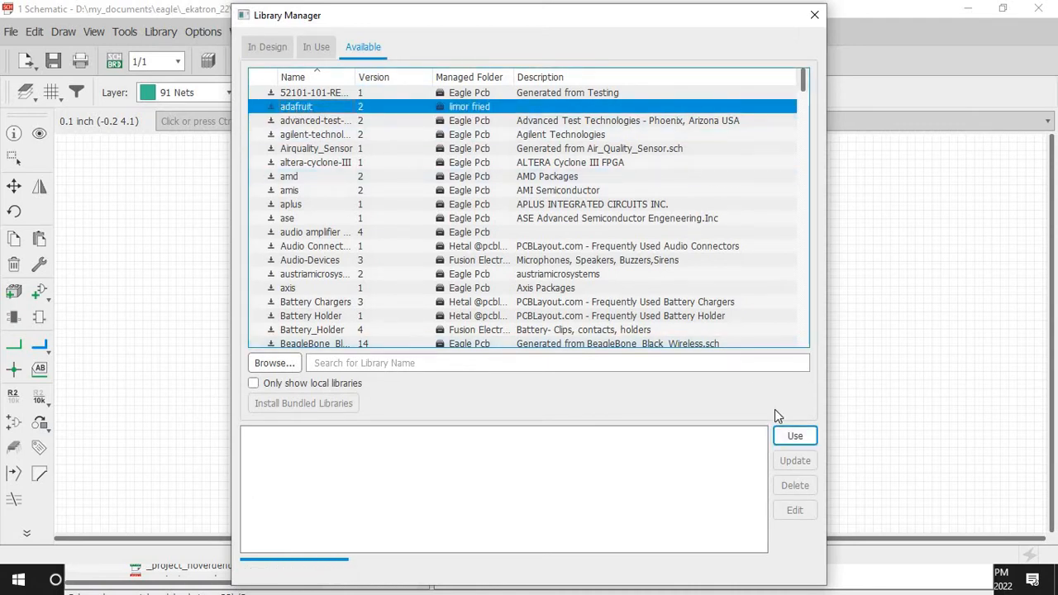
left_click(797, 438)
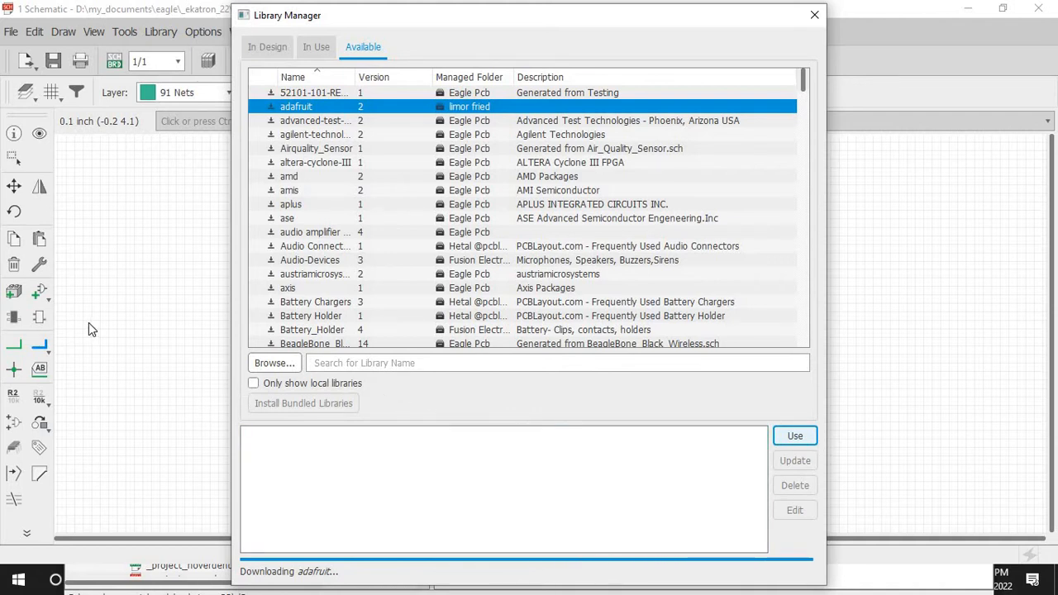
left_click(815, 16)
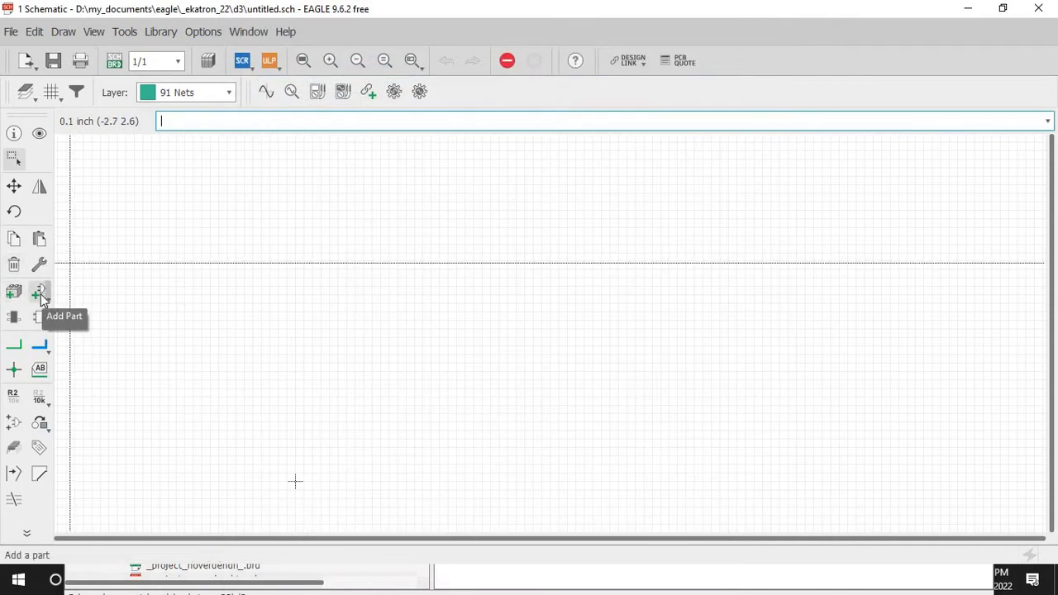
Step: Compare the ARDUINO device variants in the adafruit library, including ARDUINO-BPLACE, ARDUINO-NODIM and ARDUINO-NOHOLE
left_click(42, 297)
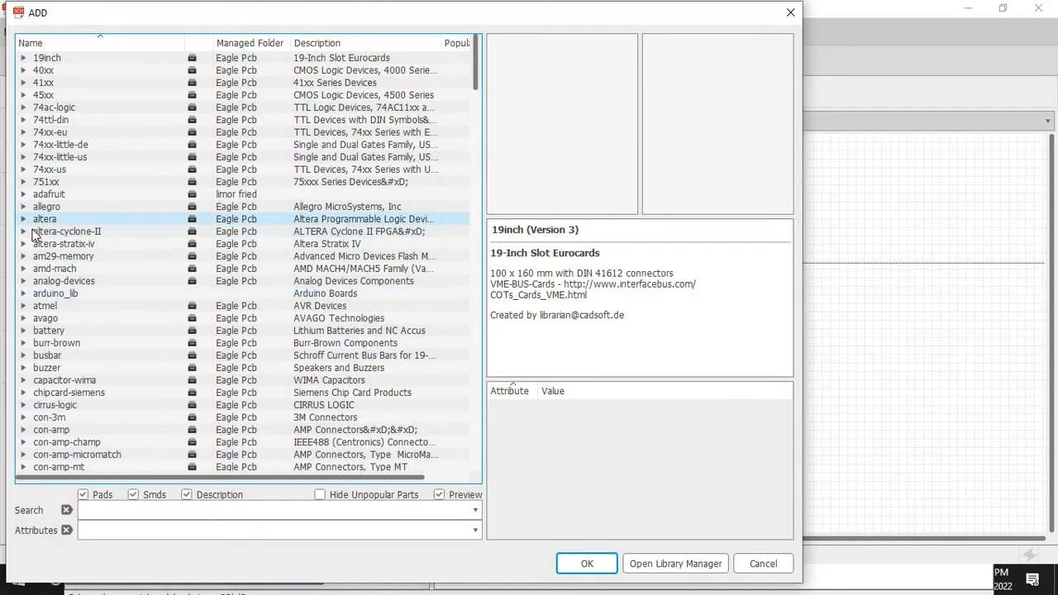
left_click(24, 195)
scroll(37, 252, "down", 4)
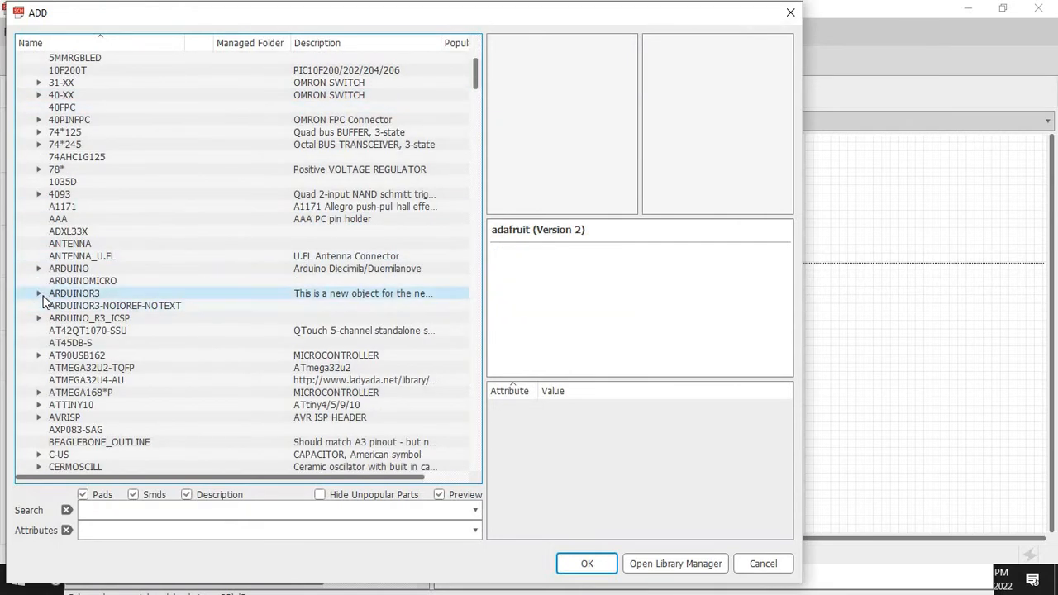
left_click(41, 271)
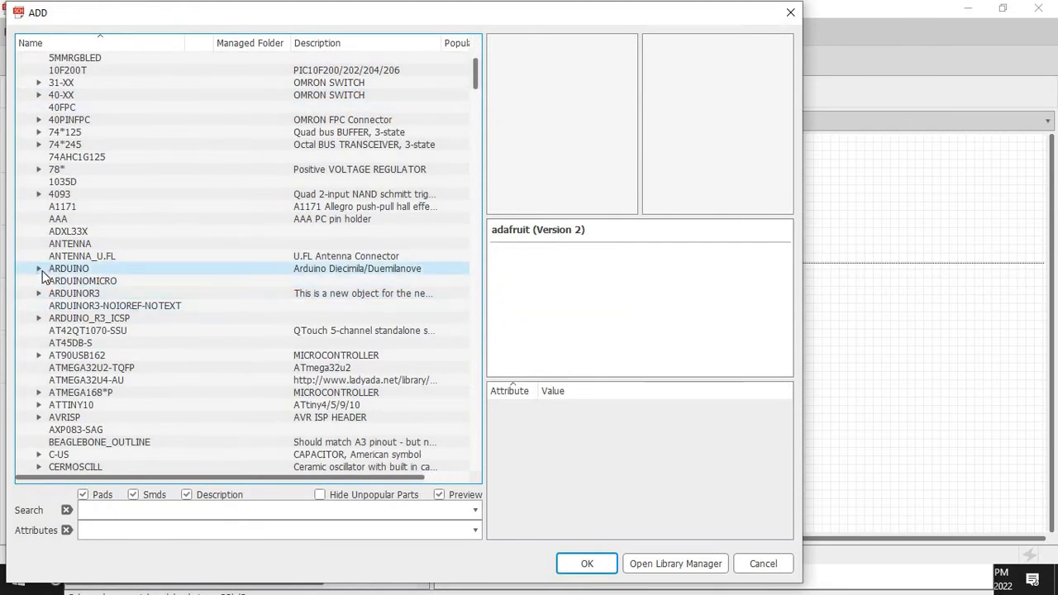
left_click(41, 270)
left_click(97, 282)
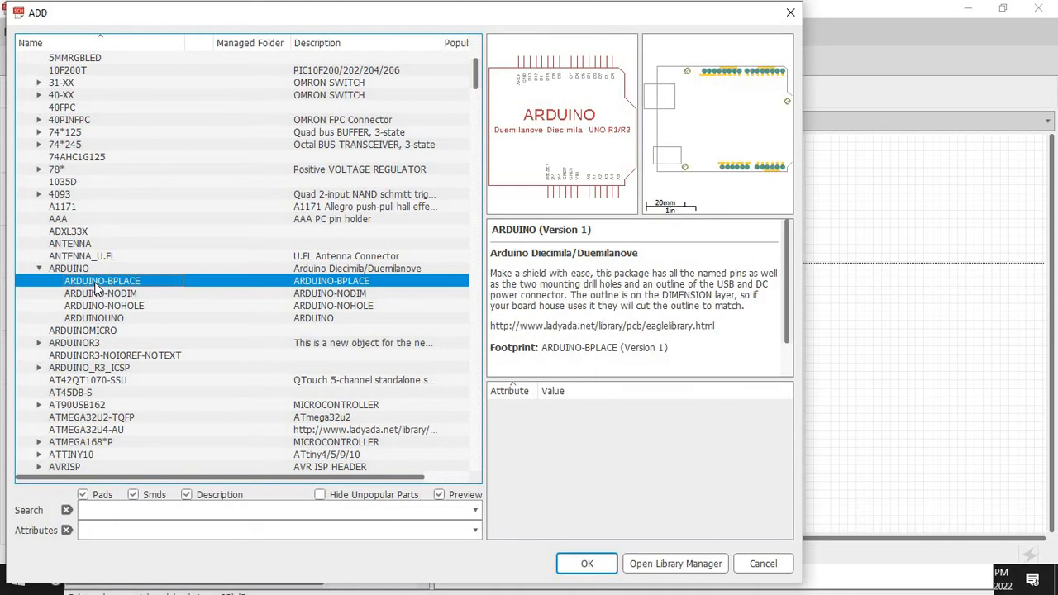
left_click(98, 295)
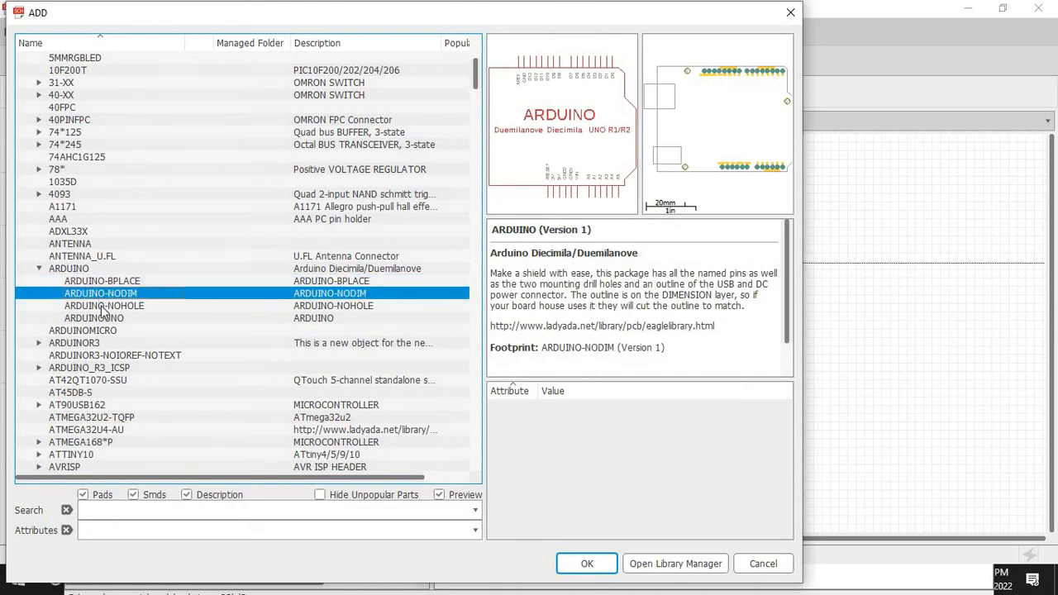
left_click(104, 308)
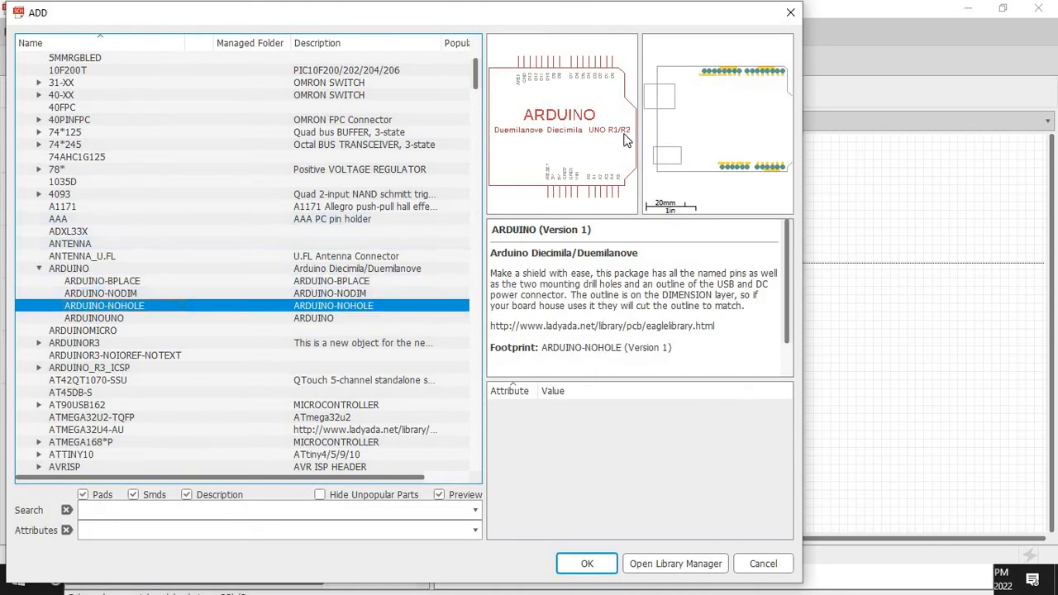
left_click(121, 281)
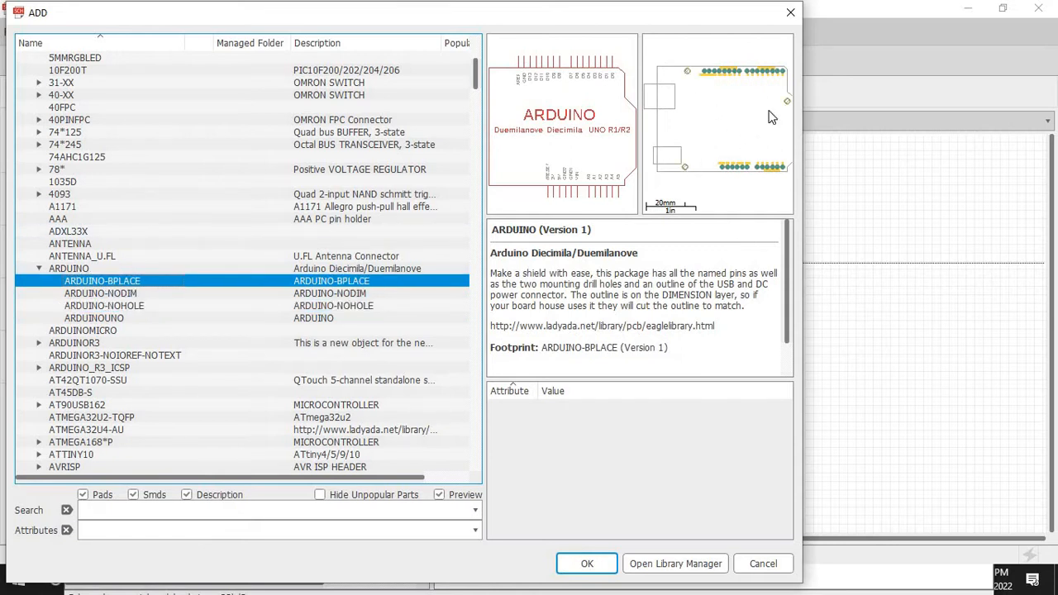
Step: Place the ARDUINO-NOHOLE part, rotated 90 degrees, near the middle of the schematic
left_click(118, 309)
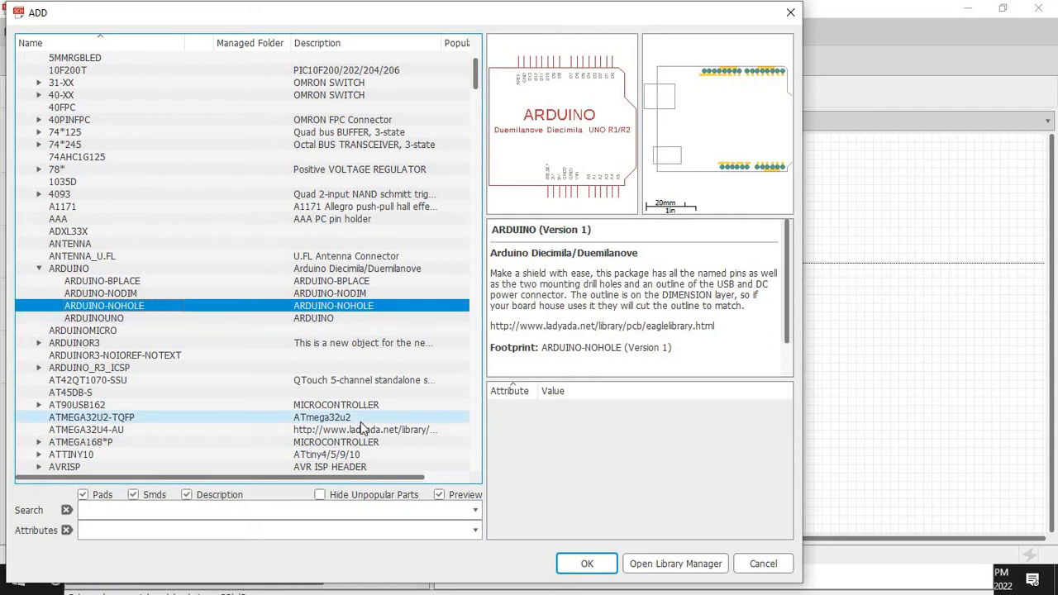
left_click(587, 568)
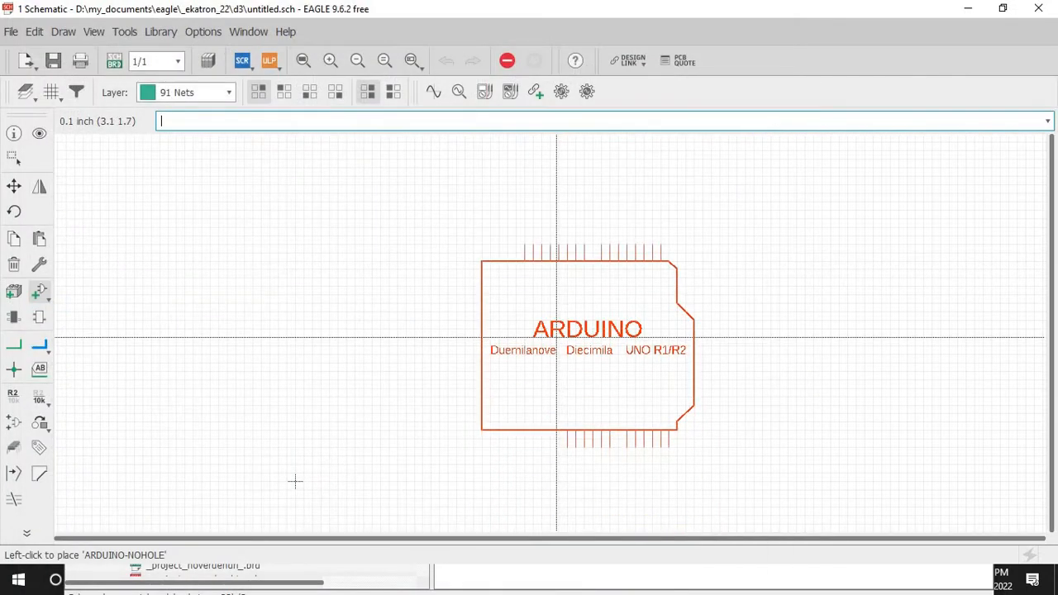
right_click(549, 339)
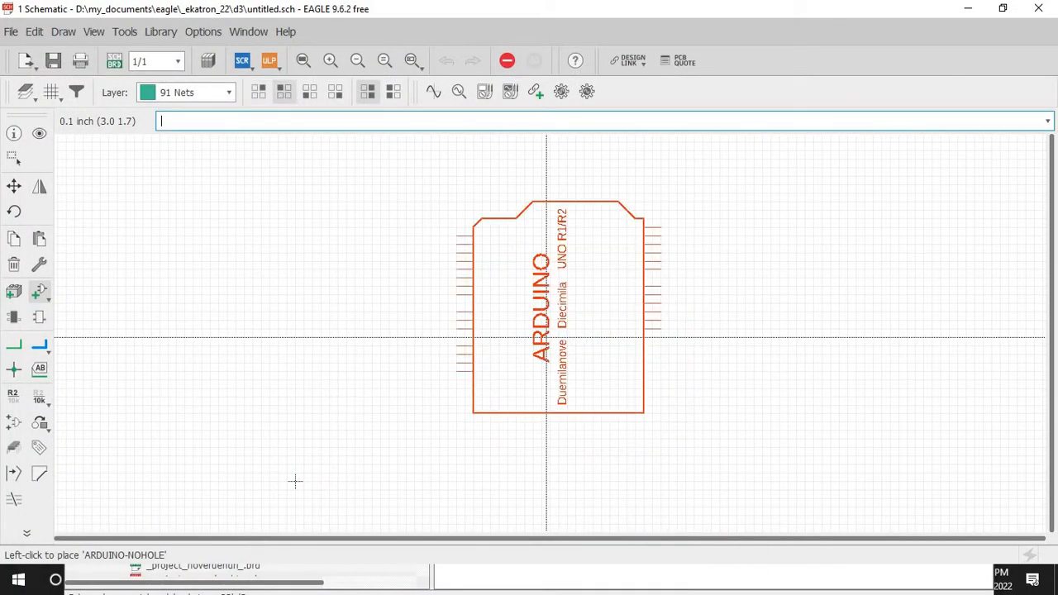
left_click(519, 362)
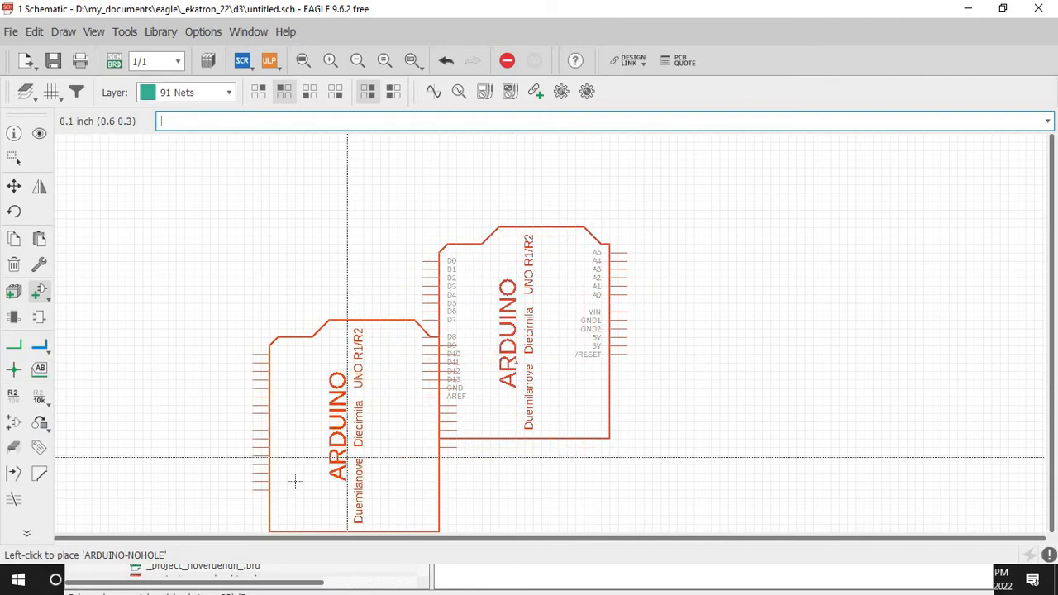
Step: Add the TUXGR_16X2_R2 LCD display from the display-lcd library to the upper left of the Arduino
left_click(40, 289)
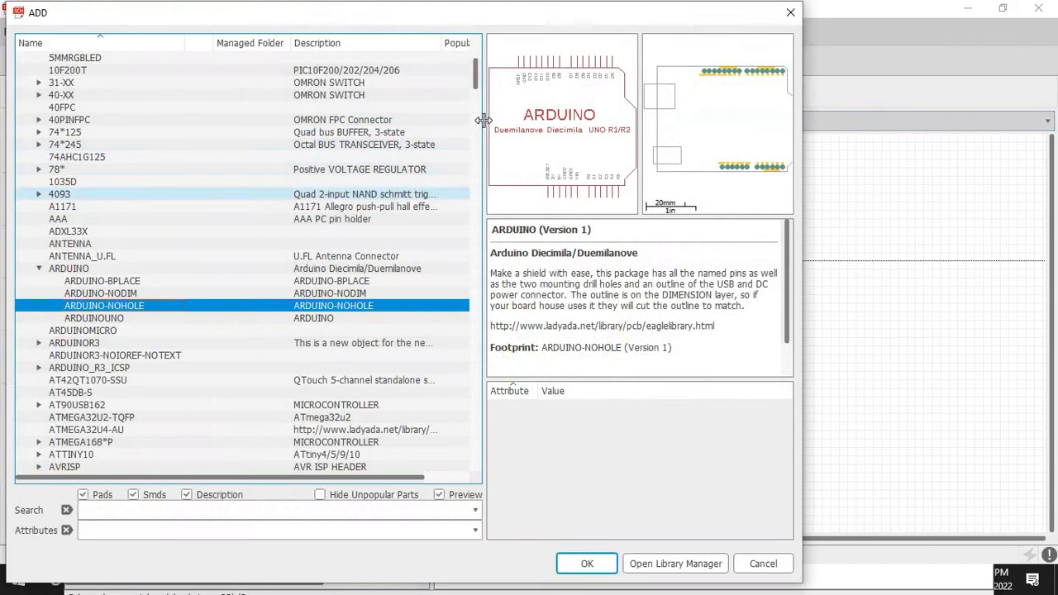
left_click_drag(477, 87, 470, 57)
left_click(23, 144)
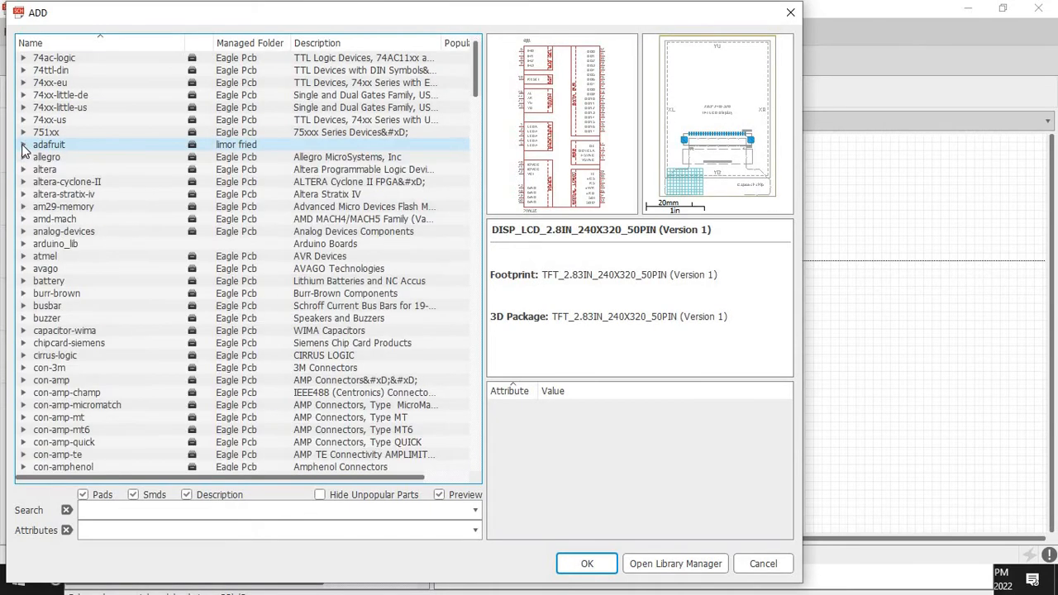
left_click_drag(476, 87, 477, 264)
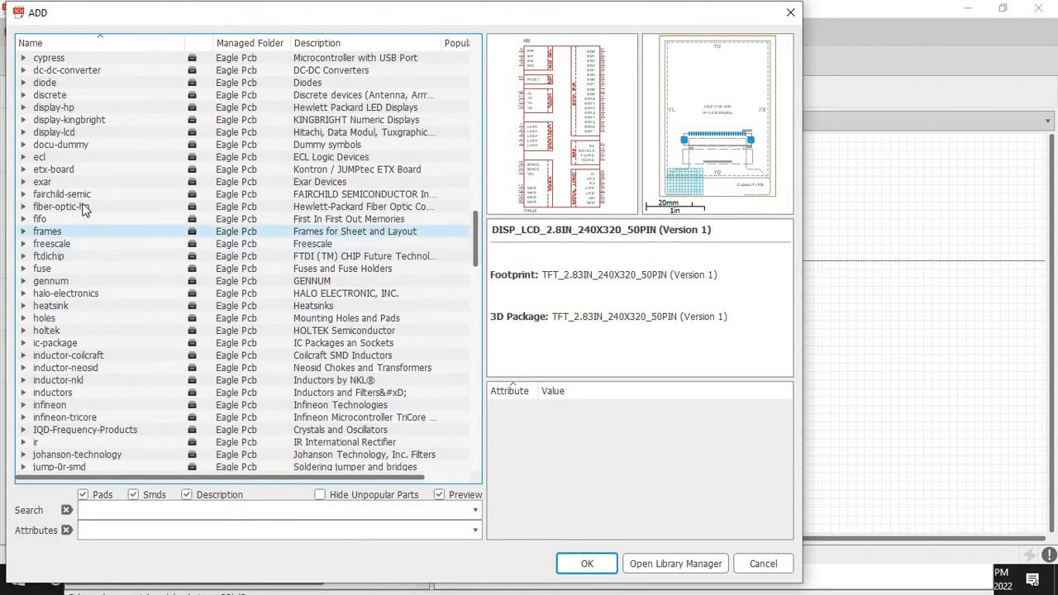
left_click(23, 133)
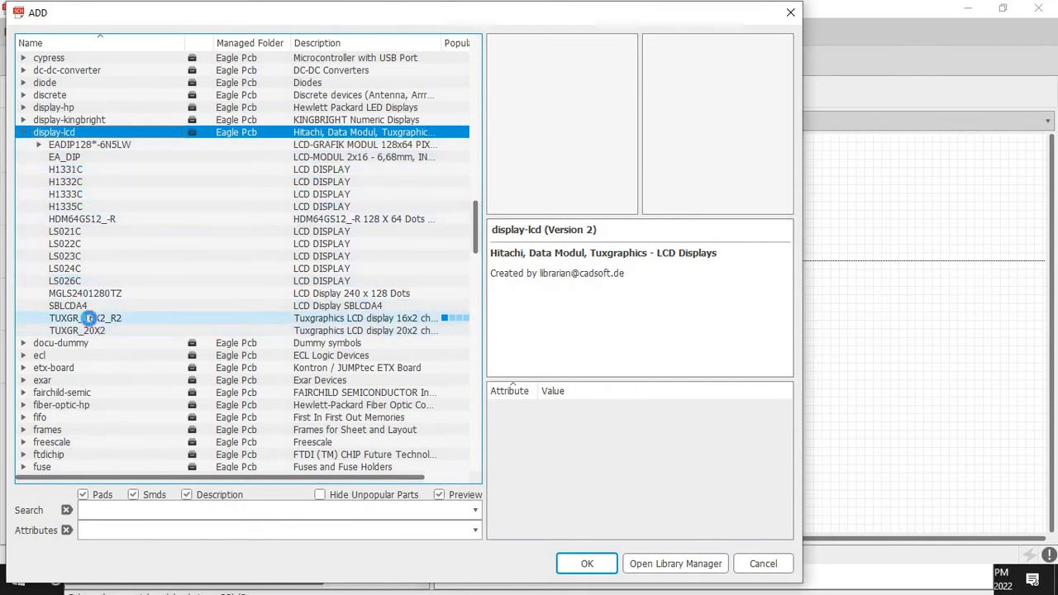
left_click(88, 318)
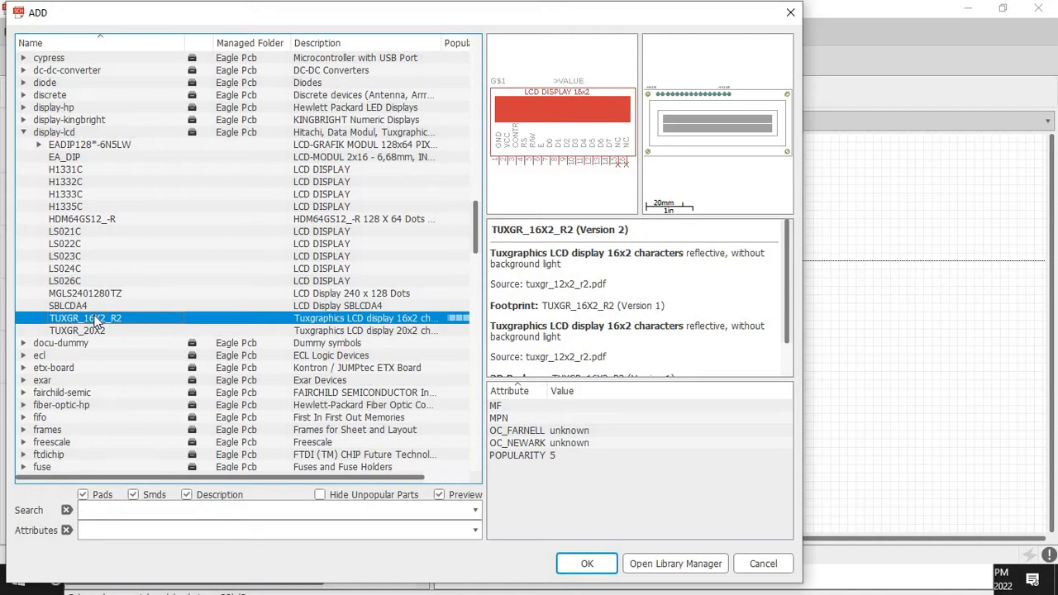
left_click(589, 567)
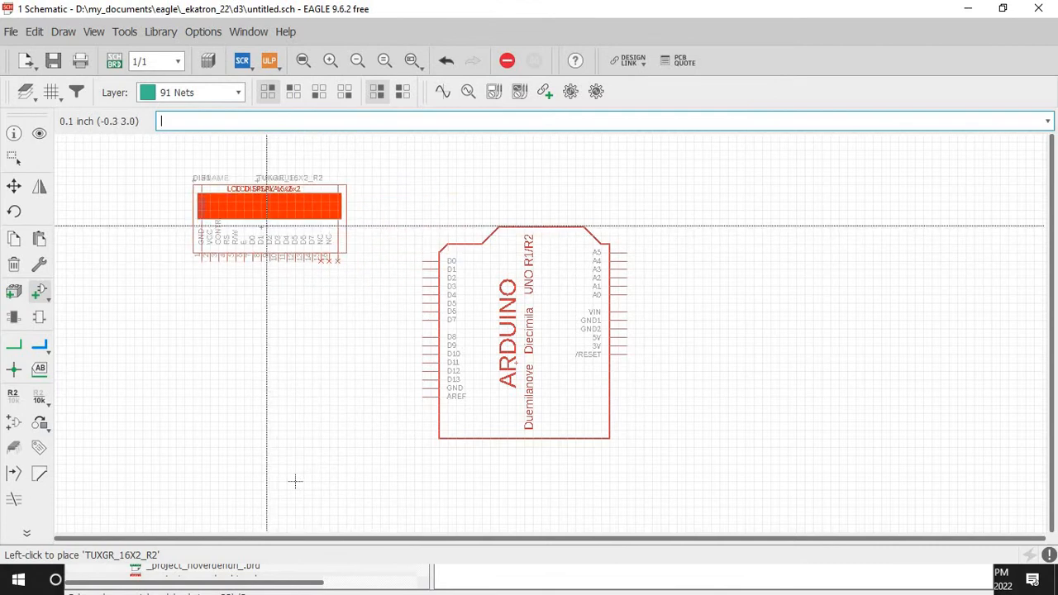
left_click(263, 226)
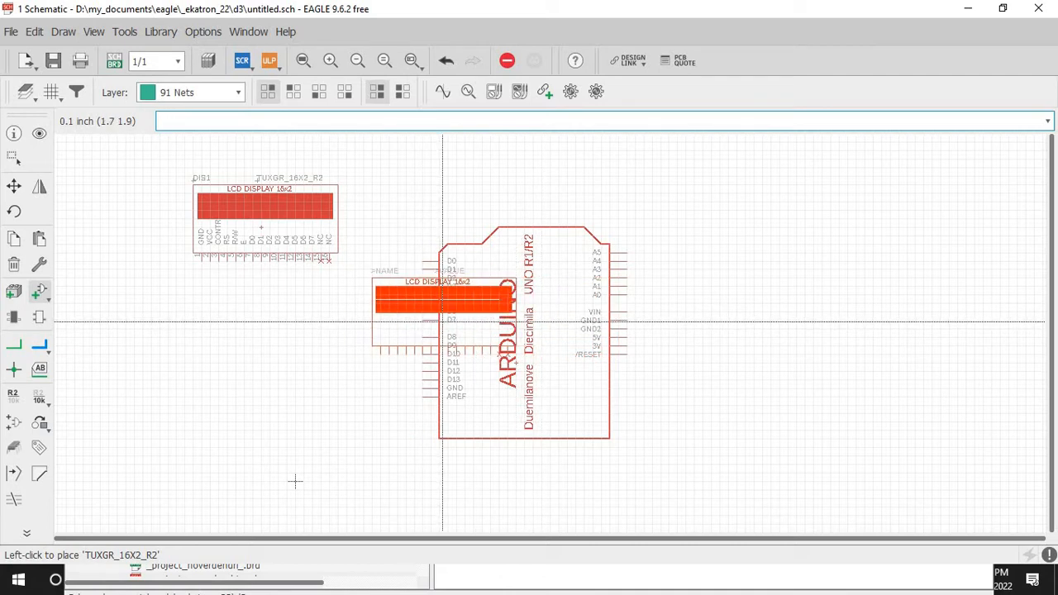
Step: Add two M03 connectors from the con-amp-quick library, rotated 180 degrees and stacked to the right of the Arduino
left_click(39, 296)
left_click(24, 132)
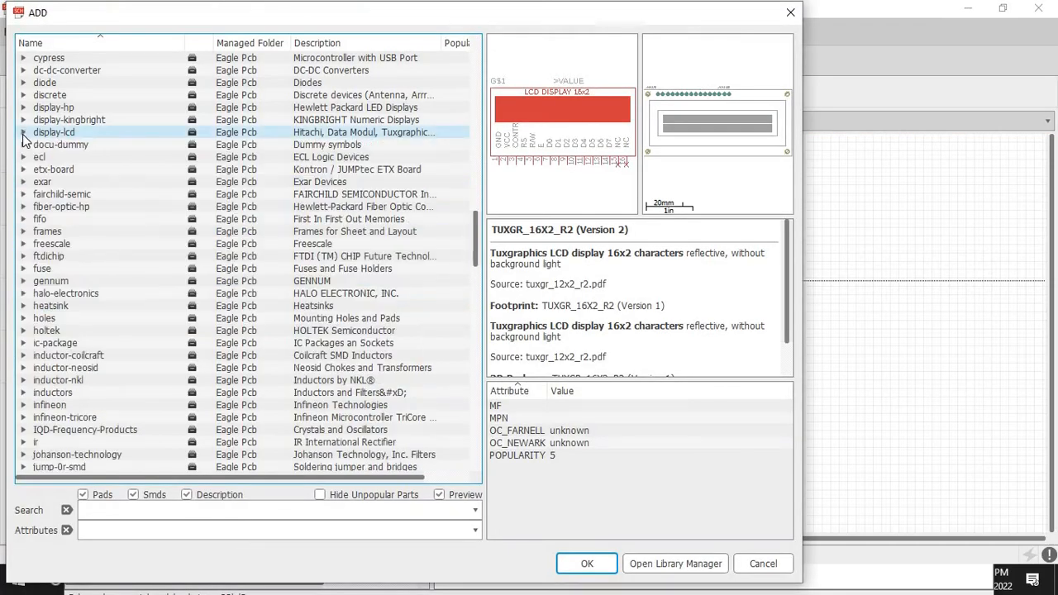
scroll(41, 343, "up", 8)
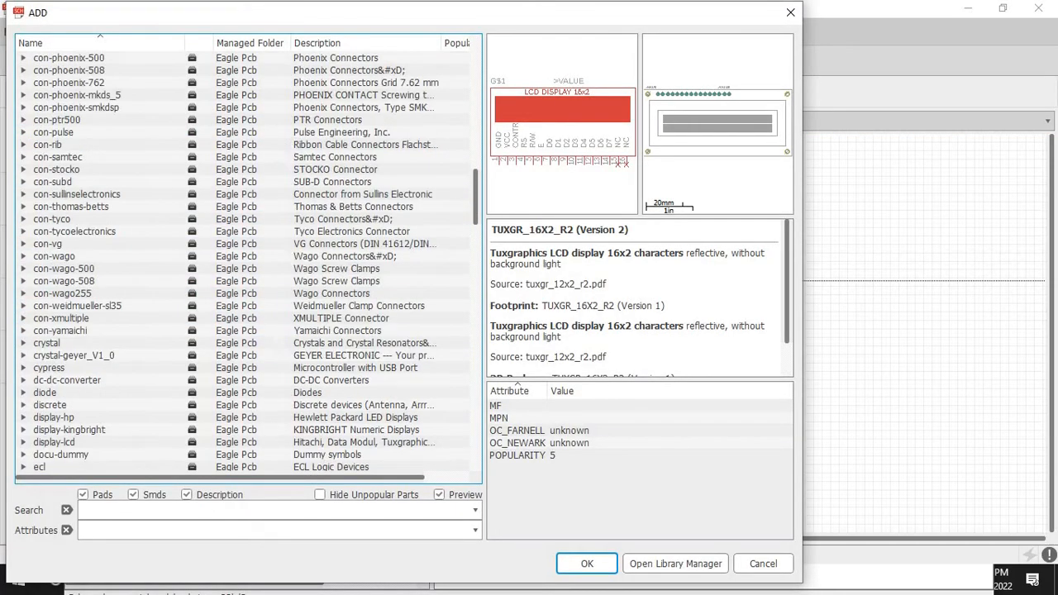
left_click_drag(477, 192, 482, 101)
left_click(24, 95)
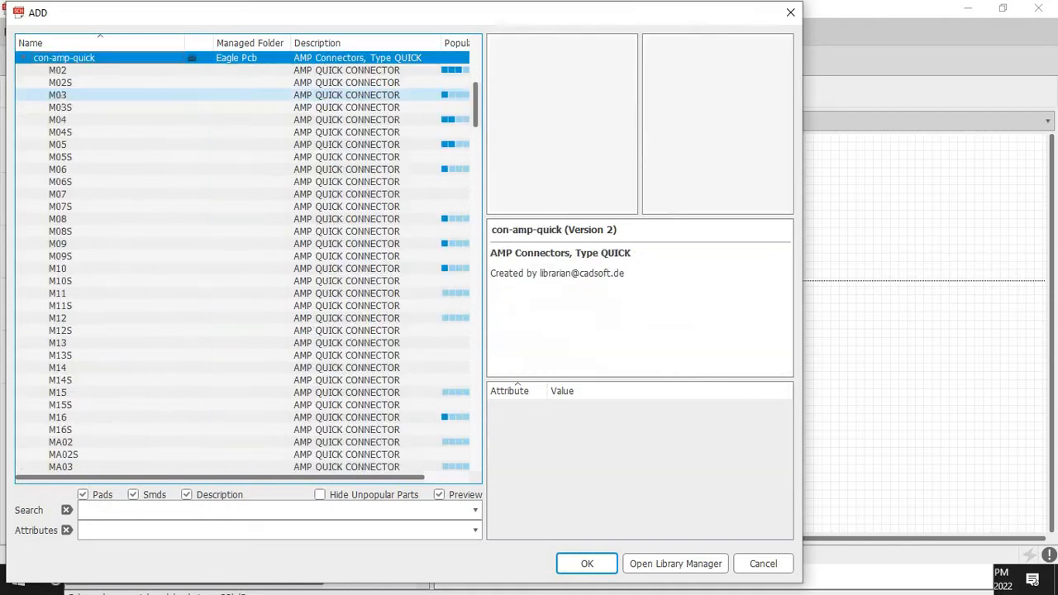
left_click(66, 97)
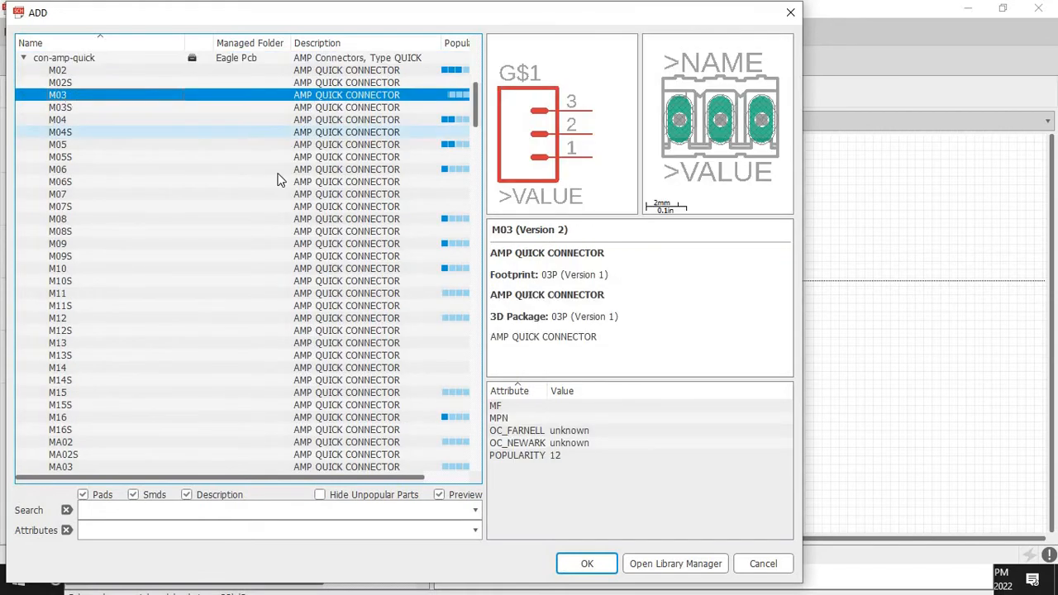
left_click(597, 571)
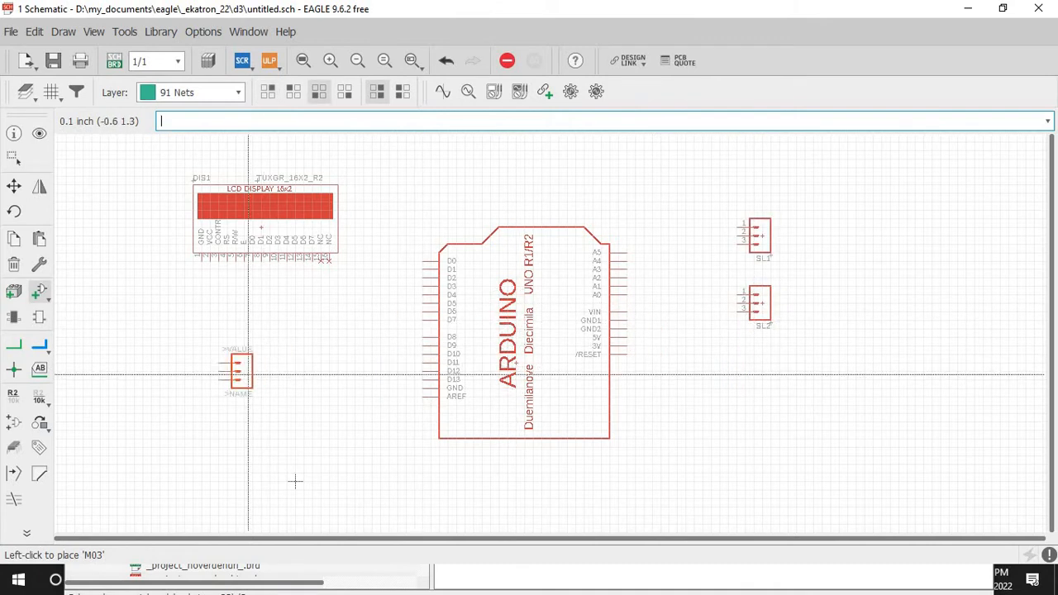
Step: Add an LED5MM part from the led library's LED device below the LCD display, left of the Arduino
left_click(39, 303)
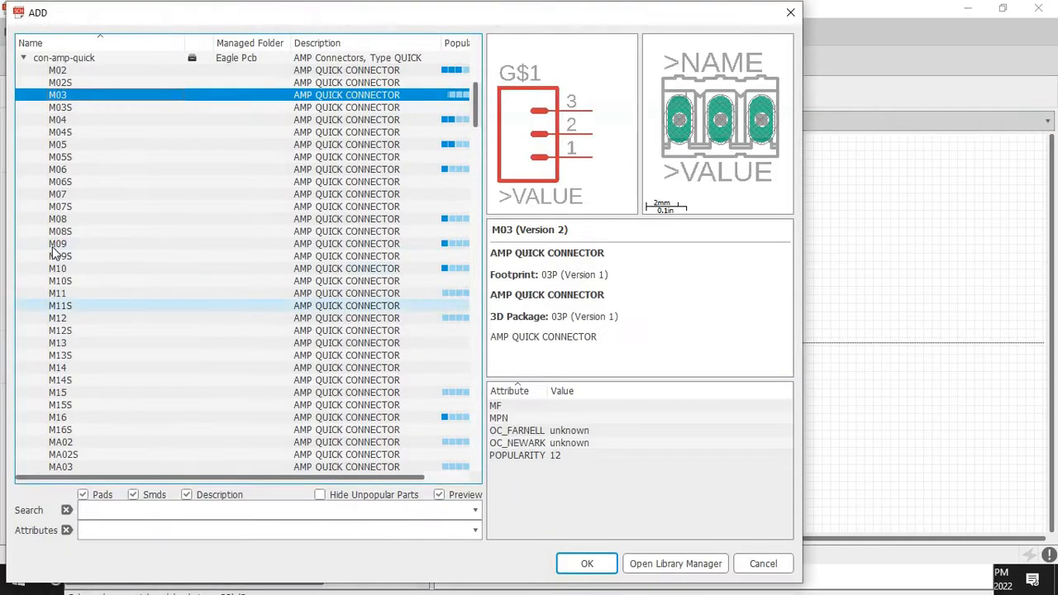
left_click(24, 57)
left_click_drag(475, 124, 476, 206)
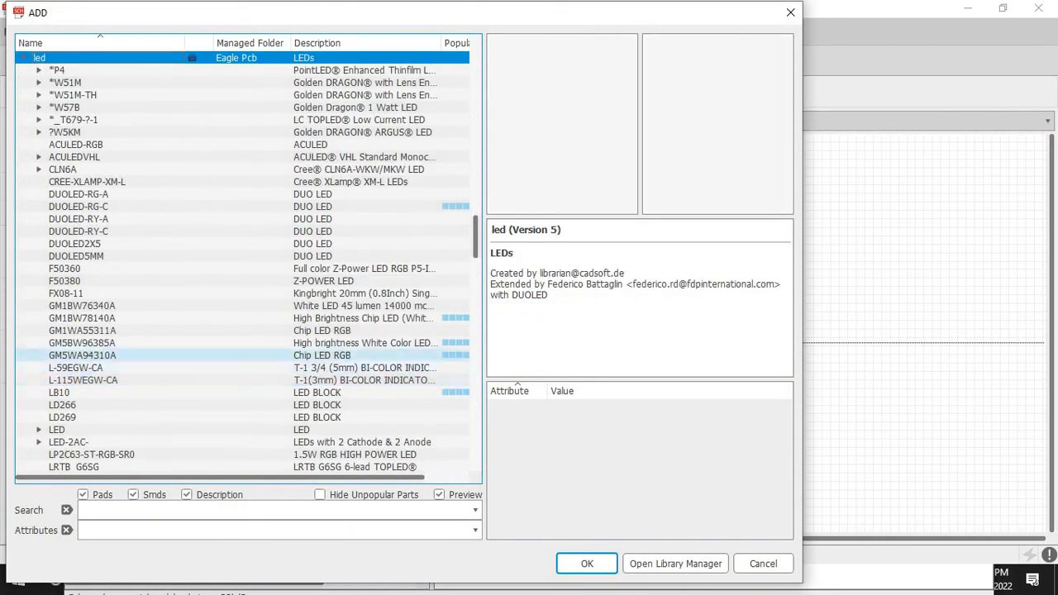
left_click(38, 431)
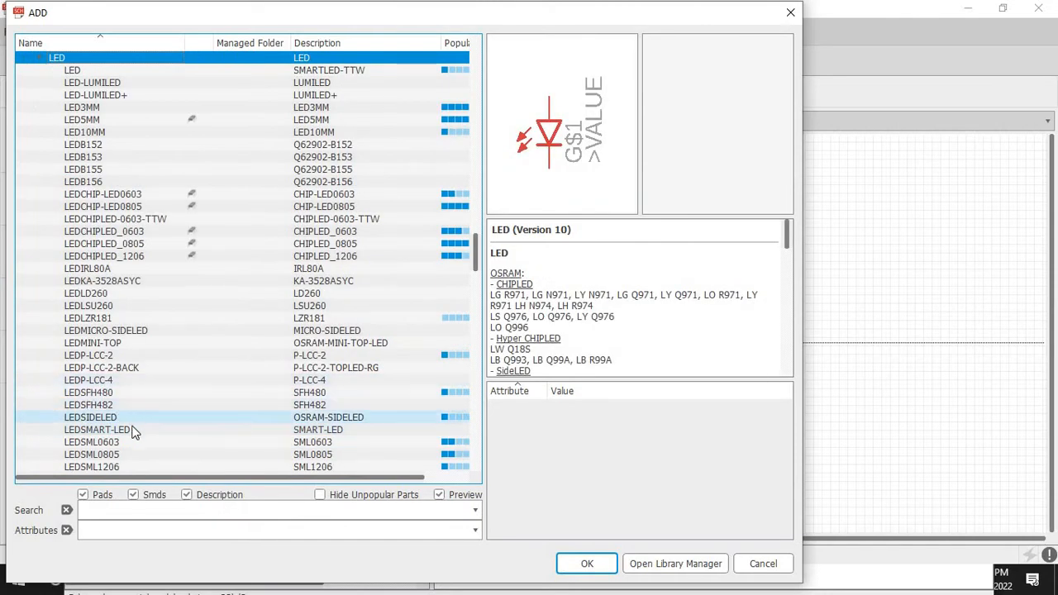
scroll(476, 269, "down", 5)
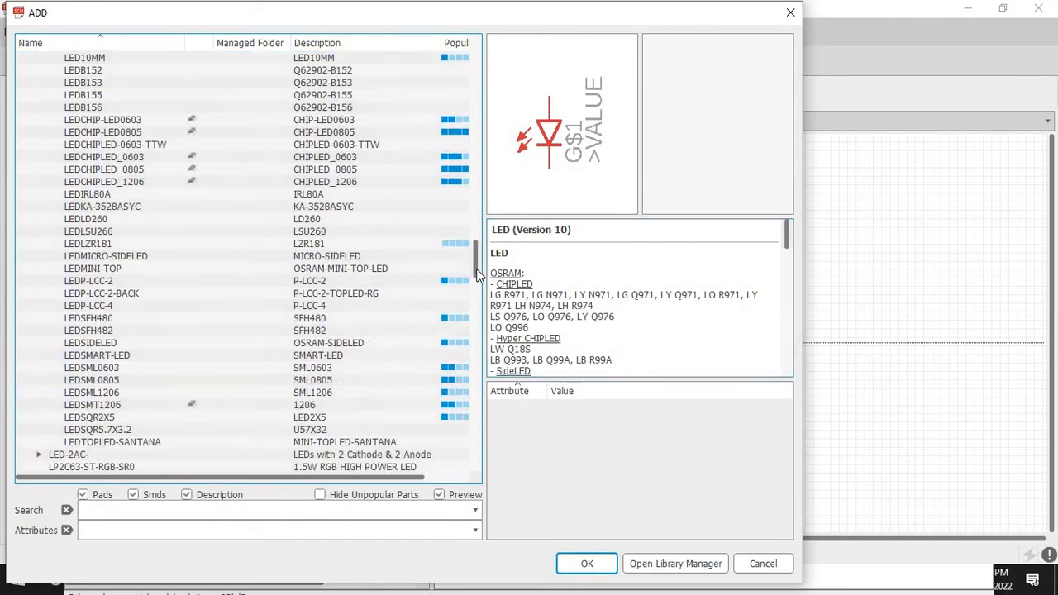
scroll(476, 269, "up", 1)
scroll(476, 269, "up", 1)
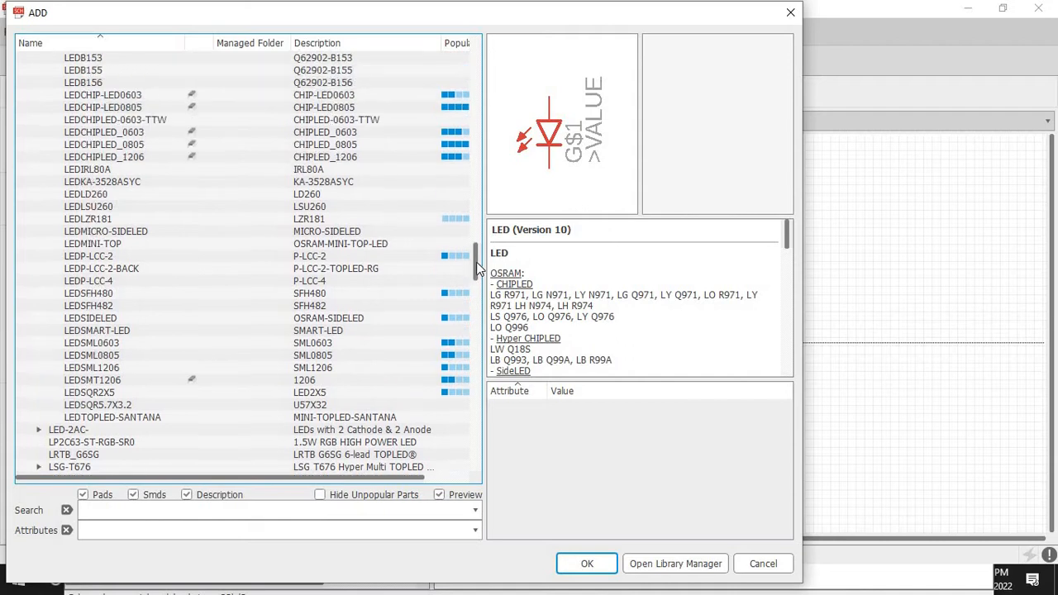
scroll(476, 255, "up", 4)
left_click(99, 195)
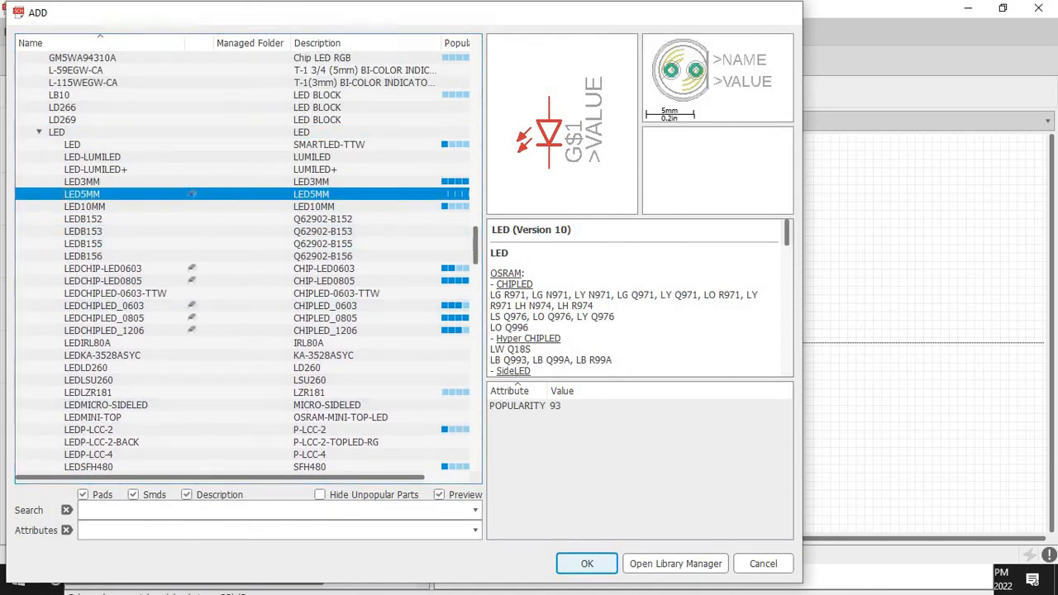
left_click(587, 564)
left_click(192, 348)
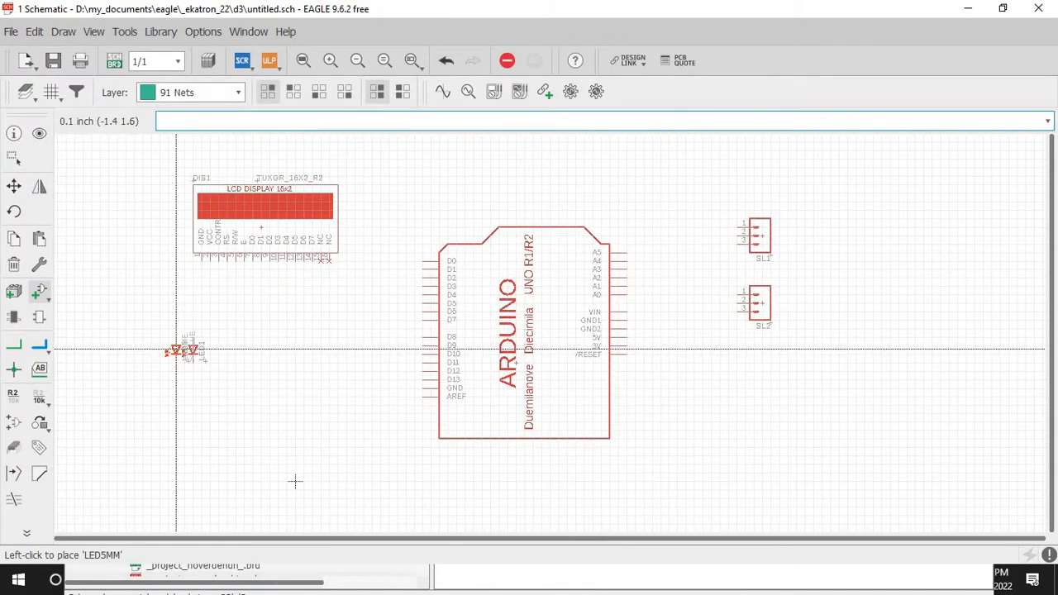
Step: Place two more LED5MM parts in a row to the left of the first LED
left_click(175, 348)
left_click(158, 349)
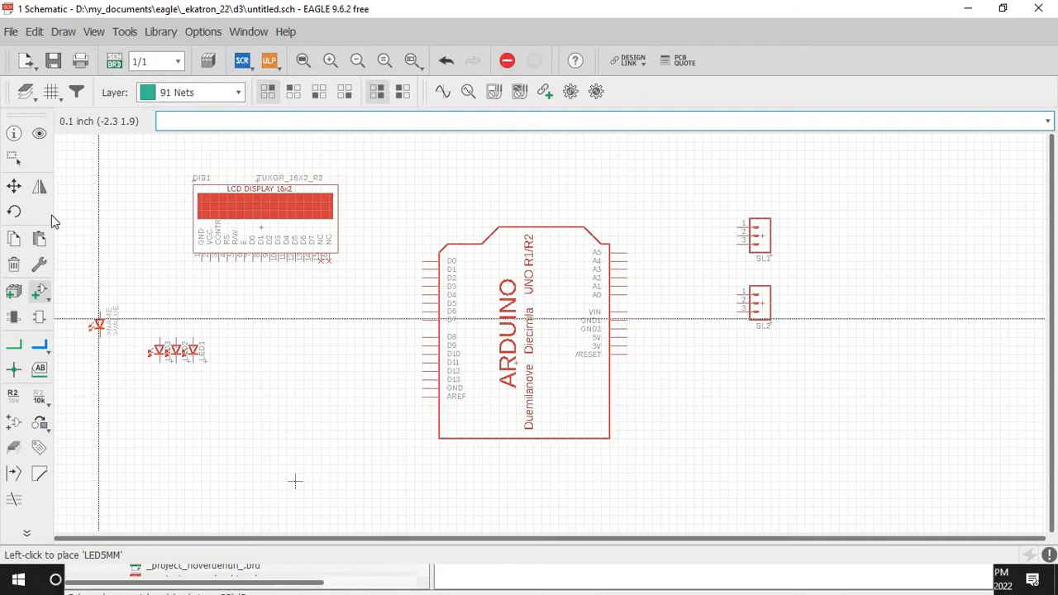
Step: Save the schematic as d3_k and move the LCD display slightly up and right, closer to the Arduino
left_click(53, 63)
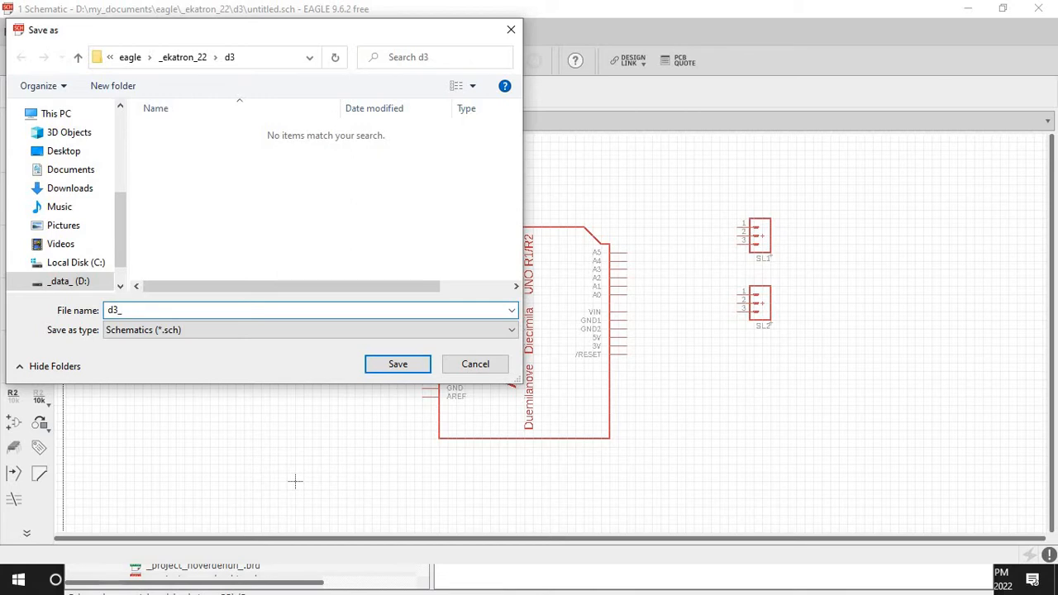
key("Return")
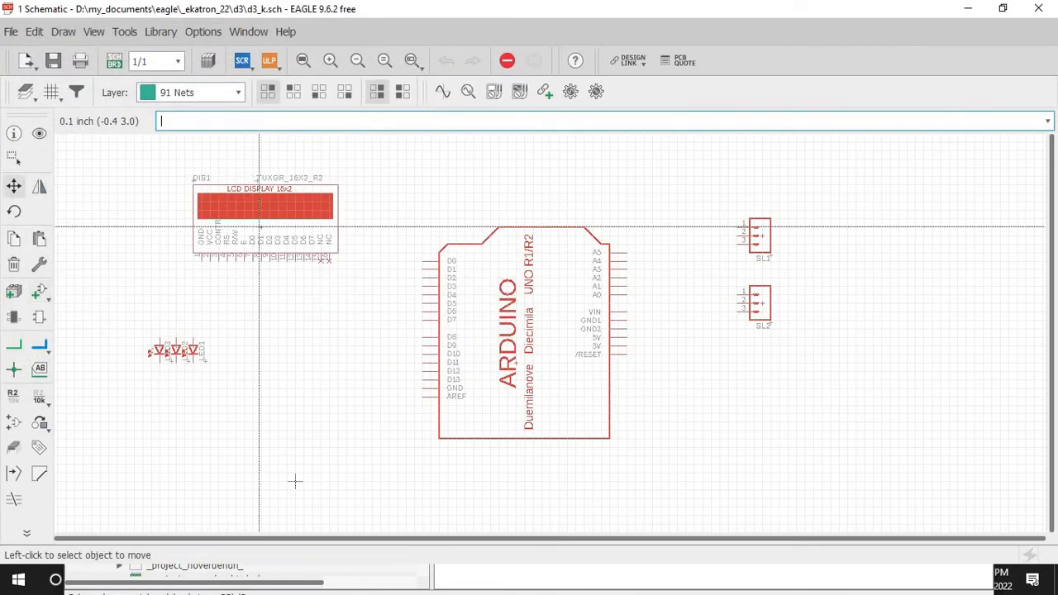
left_click(315, 206)
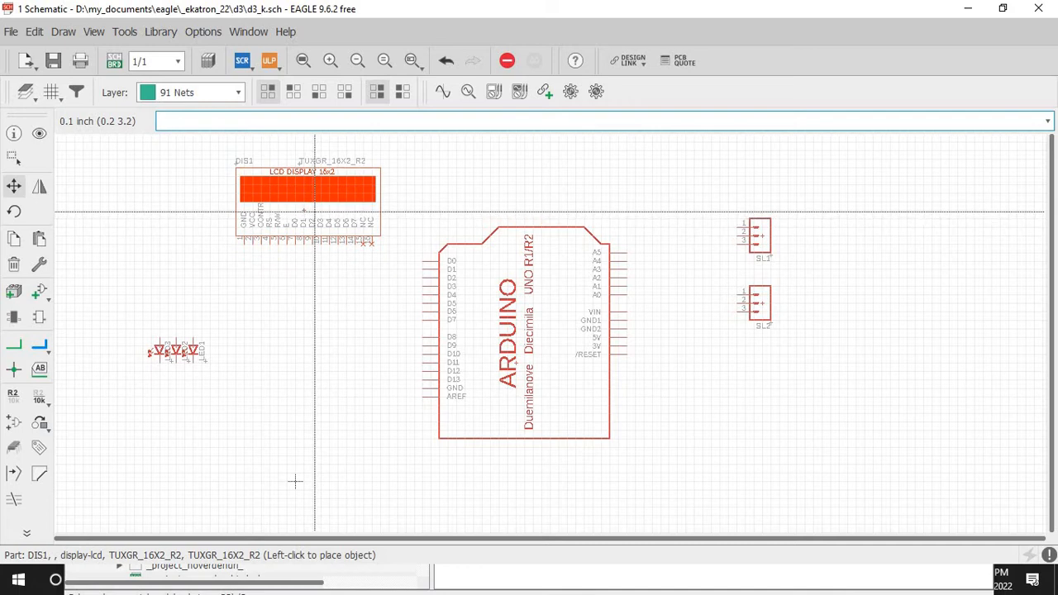
Step: Draw nets from Arduino pins D12, D11, D10, D9, D8 and D7 to LCD pins D7, D6, D5, D4, E and RS respectively
left_click(13, 345)
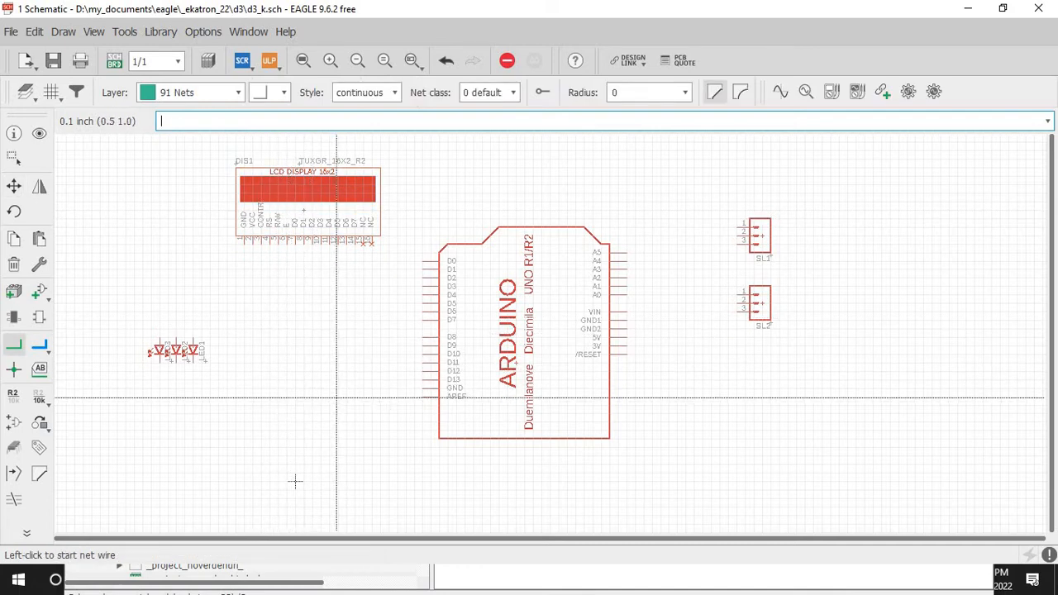
left_click(425, 372)
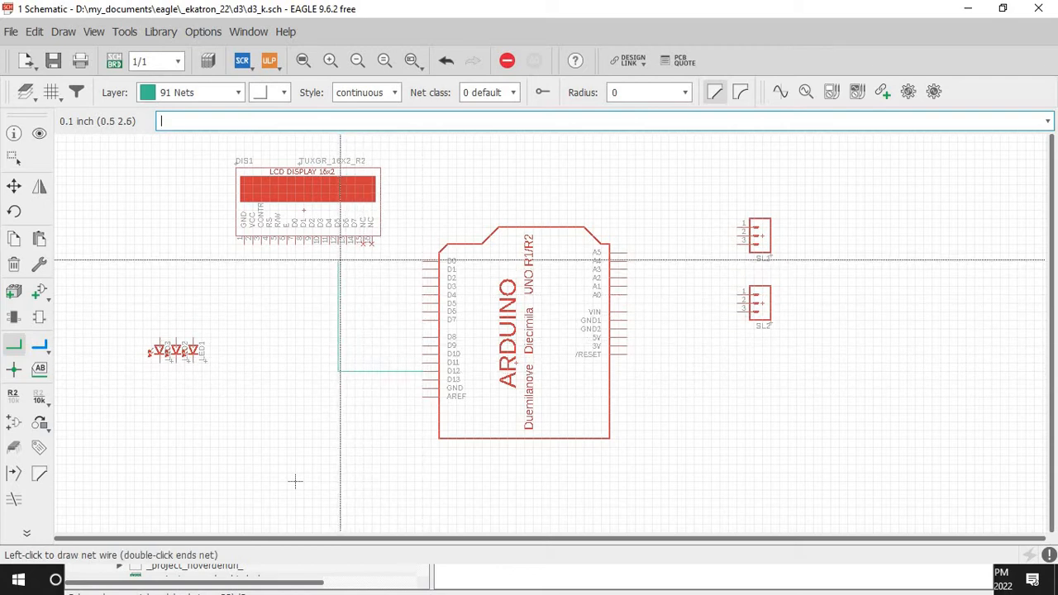
left_click(355, 241)
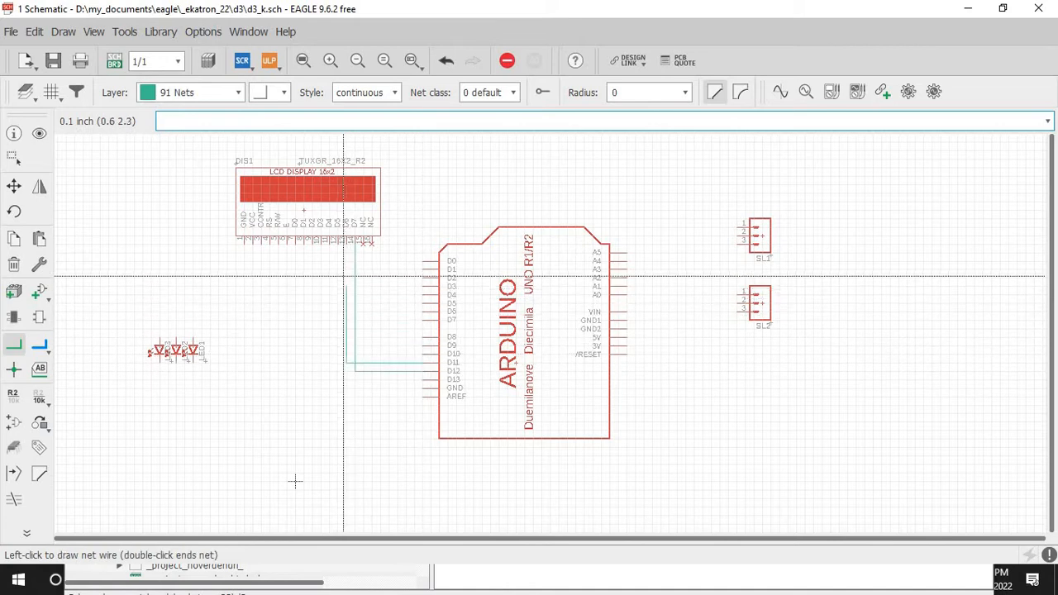
left_click(345, 242)
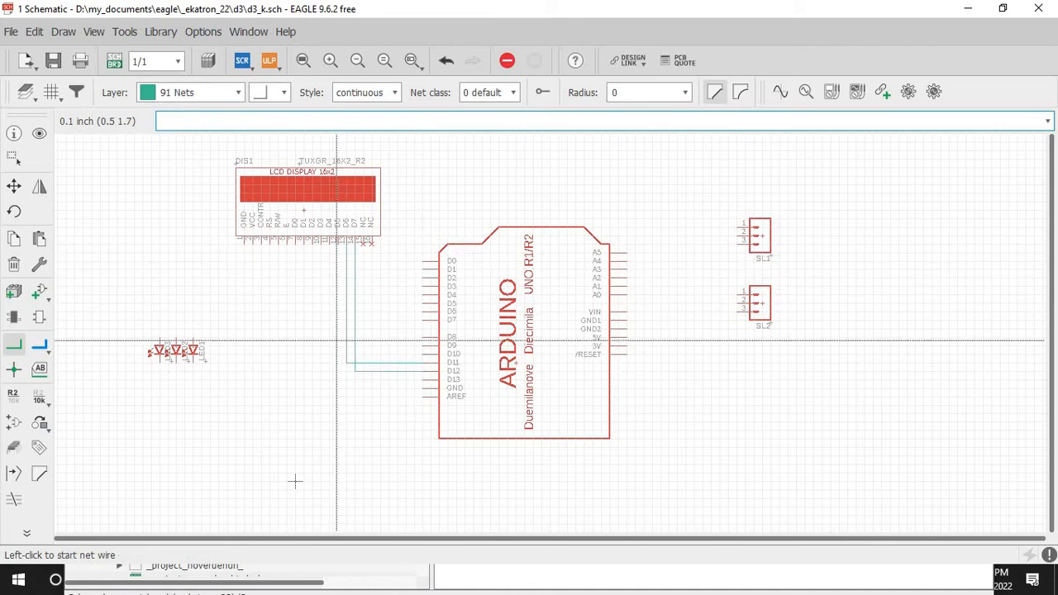
left_click(427, 357)
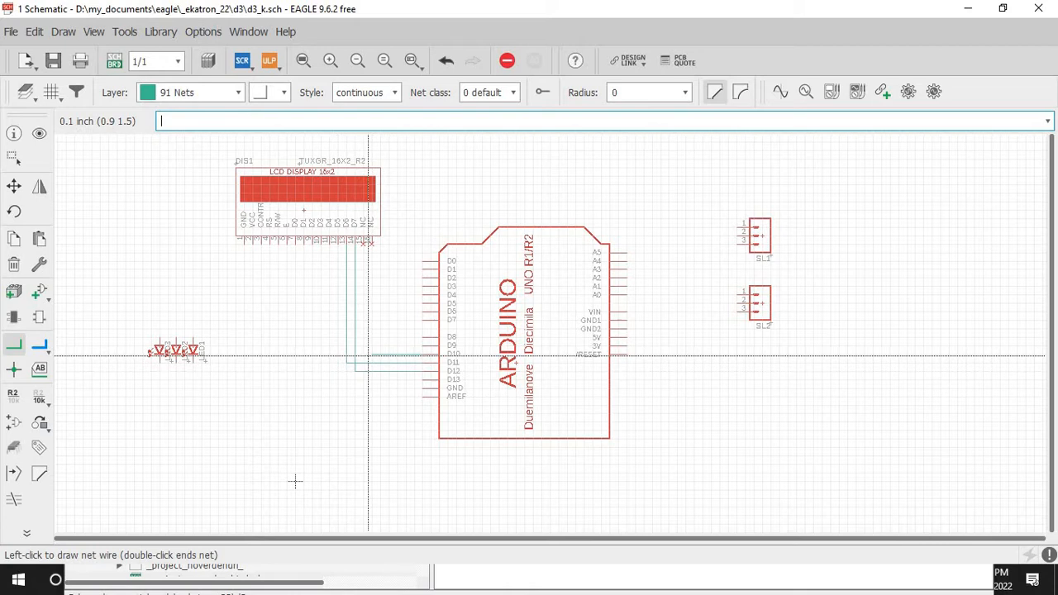
left_click(338, 241)
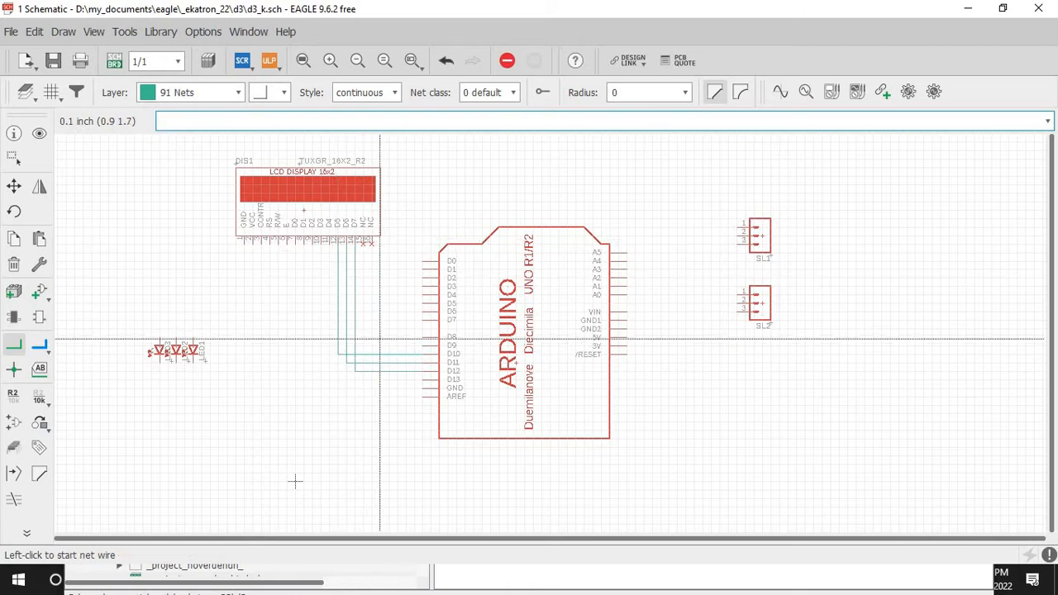
left_click(421, 345)
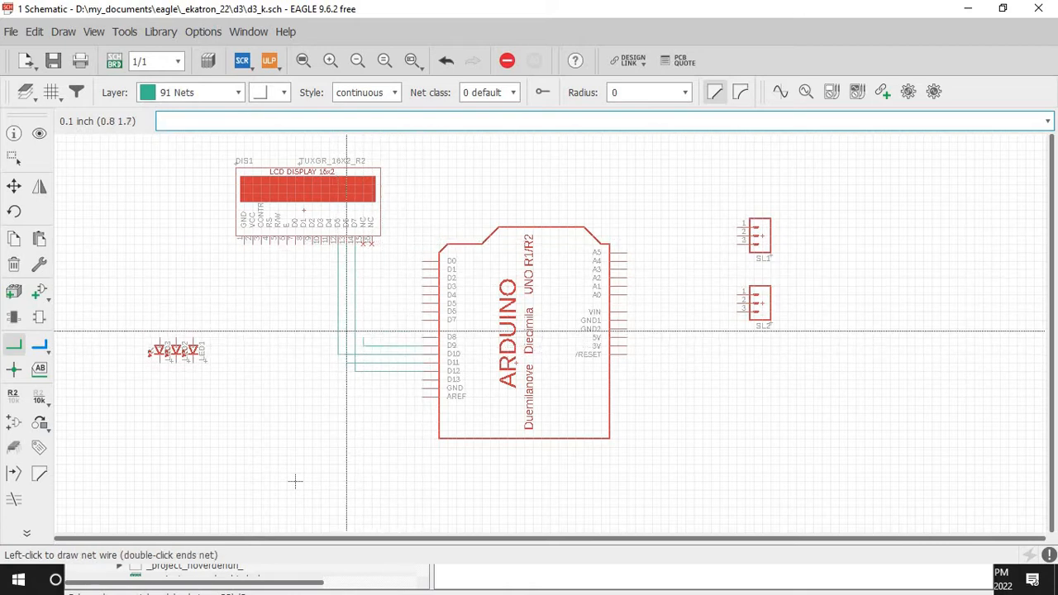
left_click(328, 242)
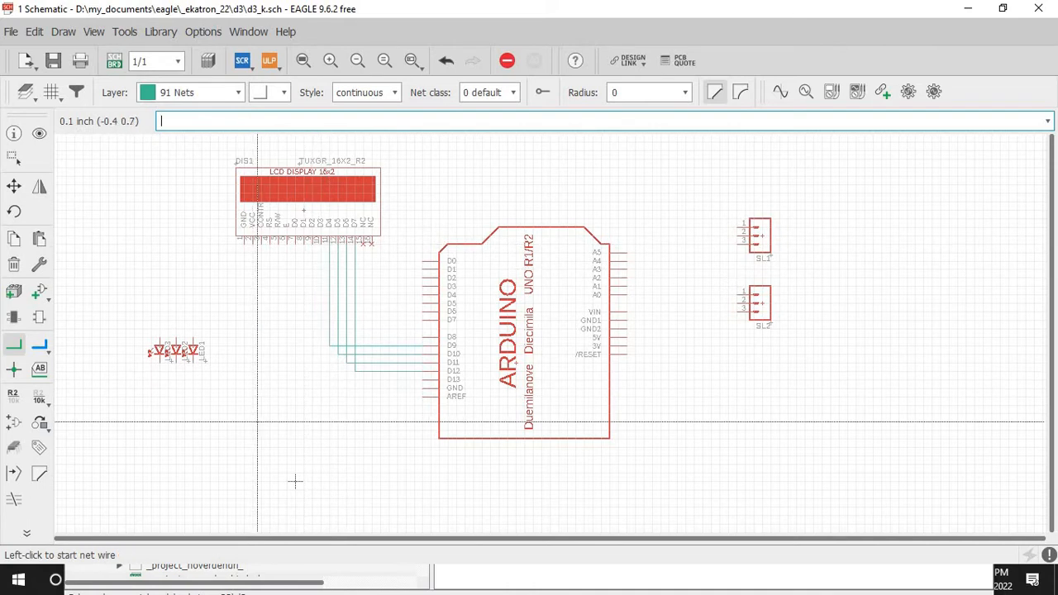
left_click(422, 338)
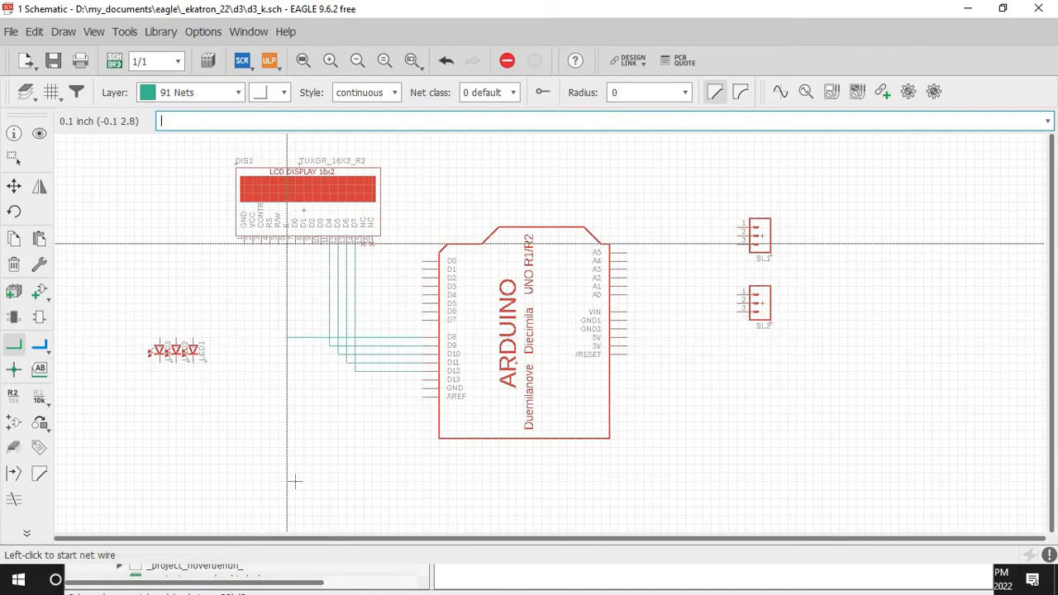
left_click(423, 320)
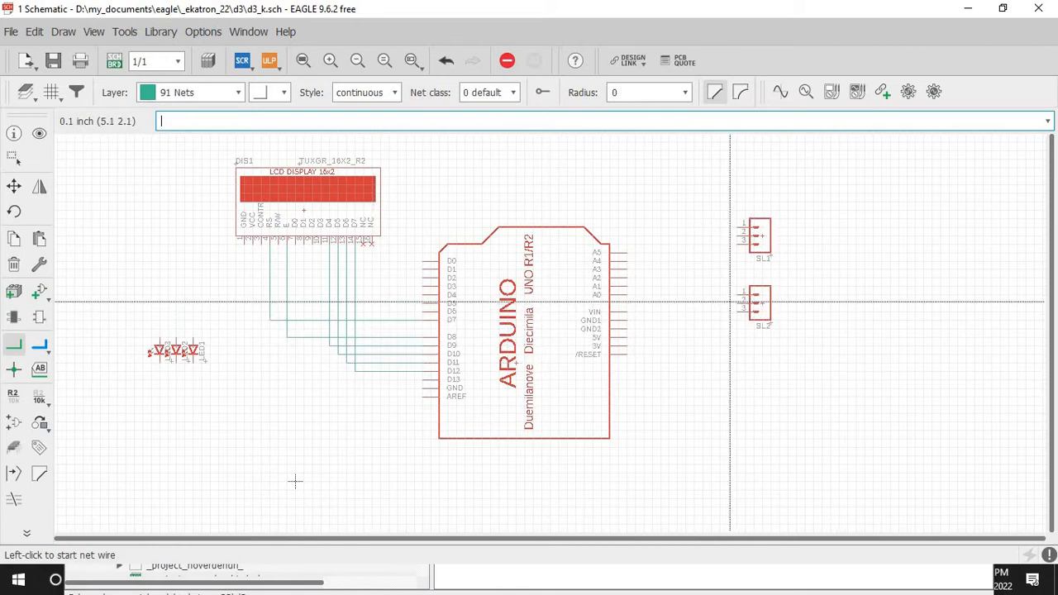
Step: Draw nets connecting pin 2 of SL2 to Arduino A4 and pin 2 of SL1 to Arduino A5
left_click(737, 305)
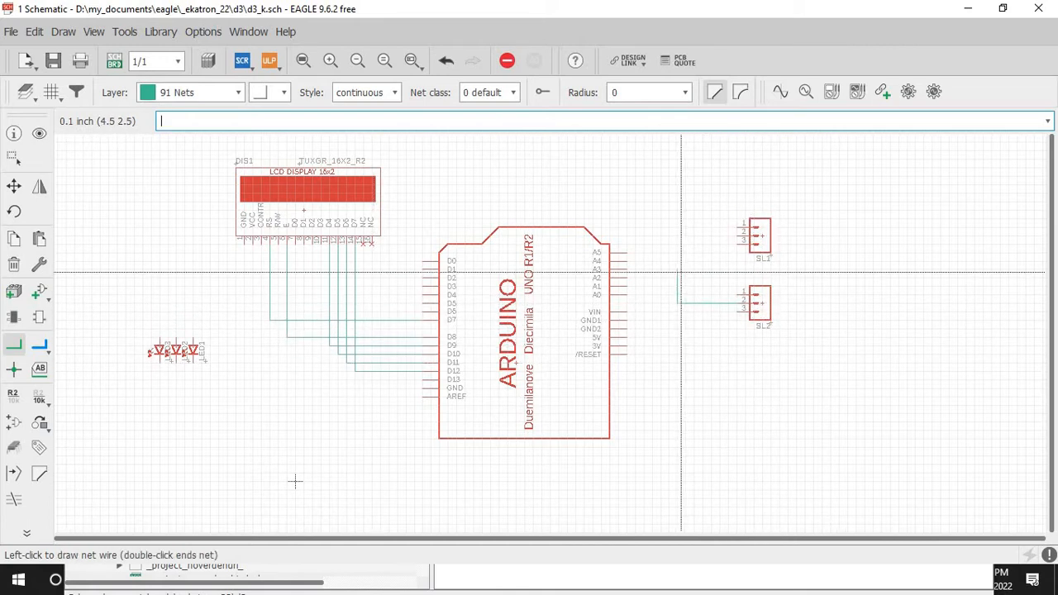
left_click(627, 261)
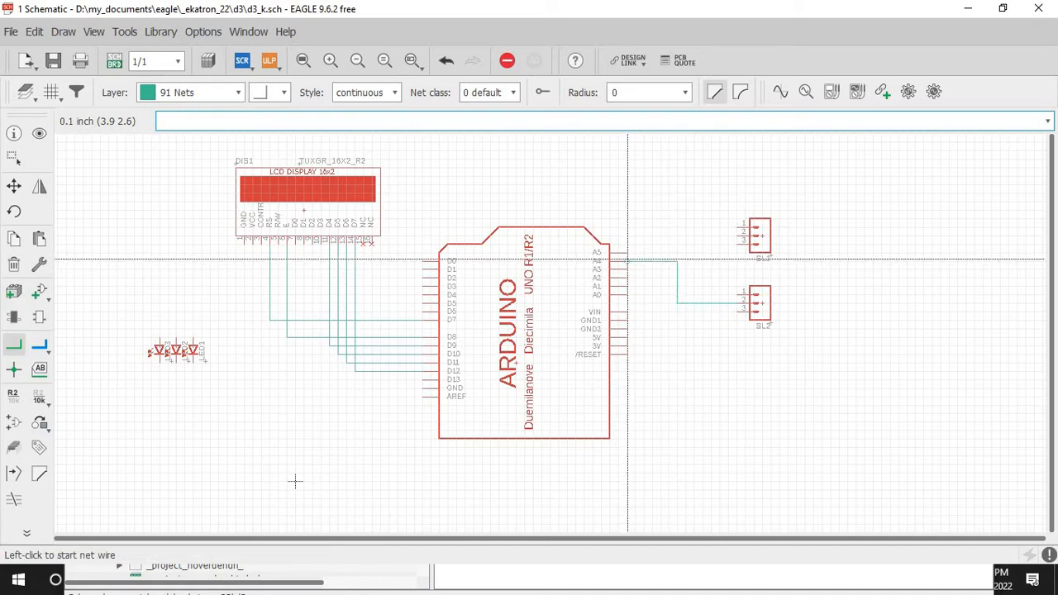
left_click(734, 236)
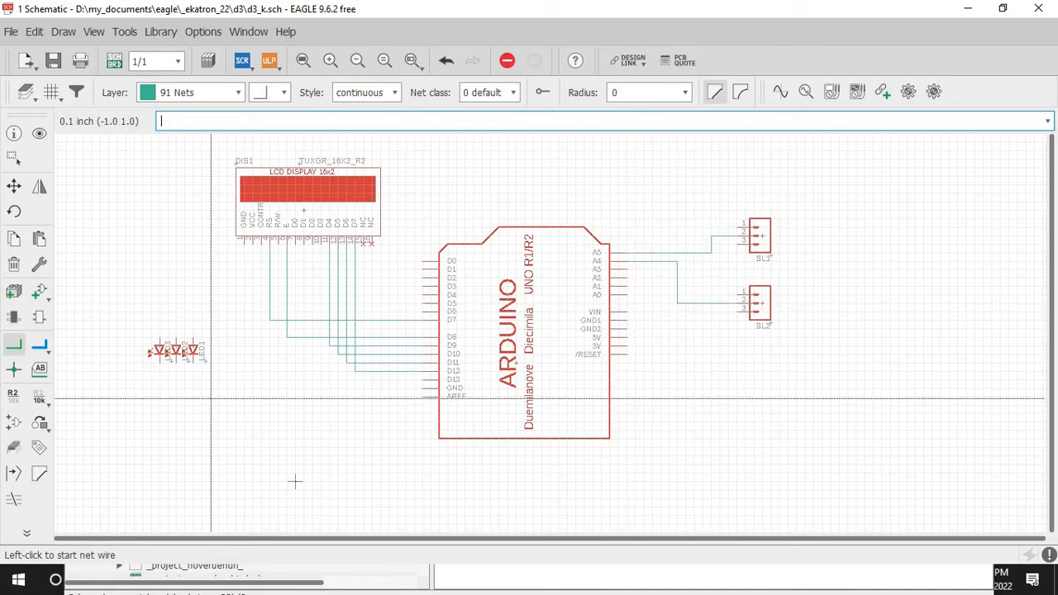
Step: Group the three LEDs and move them together to the space above the Arduino
left_click(19, 163)
left_click_drag(118, 314, 209, 369)
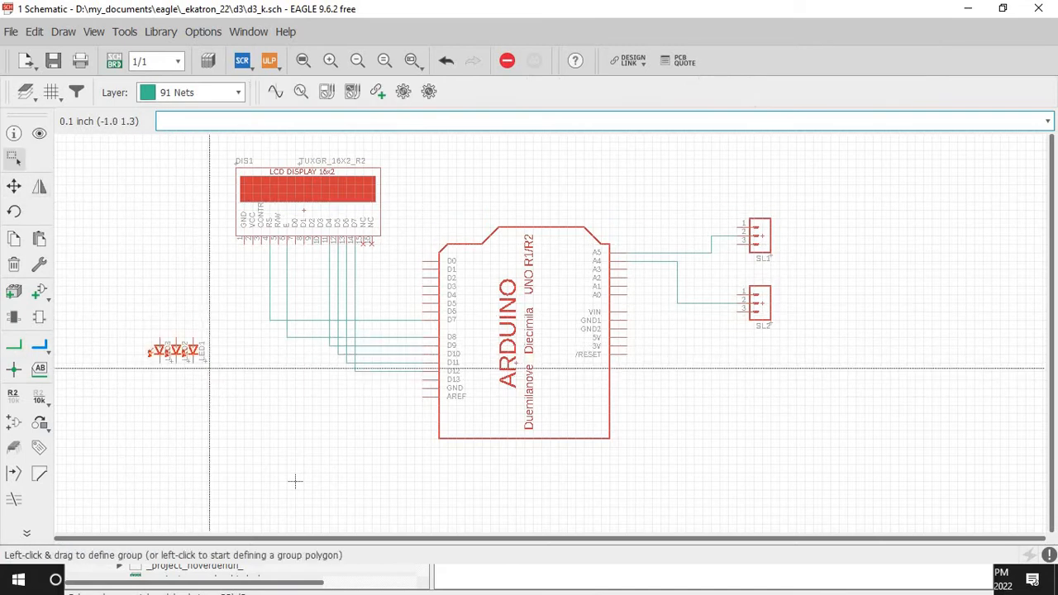
left_click(13, 186)
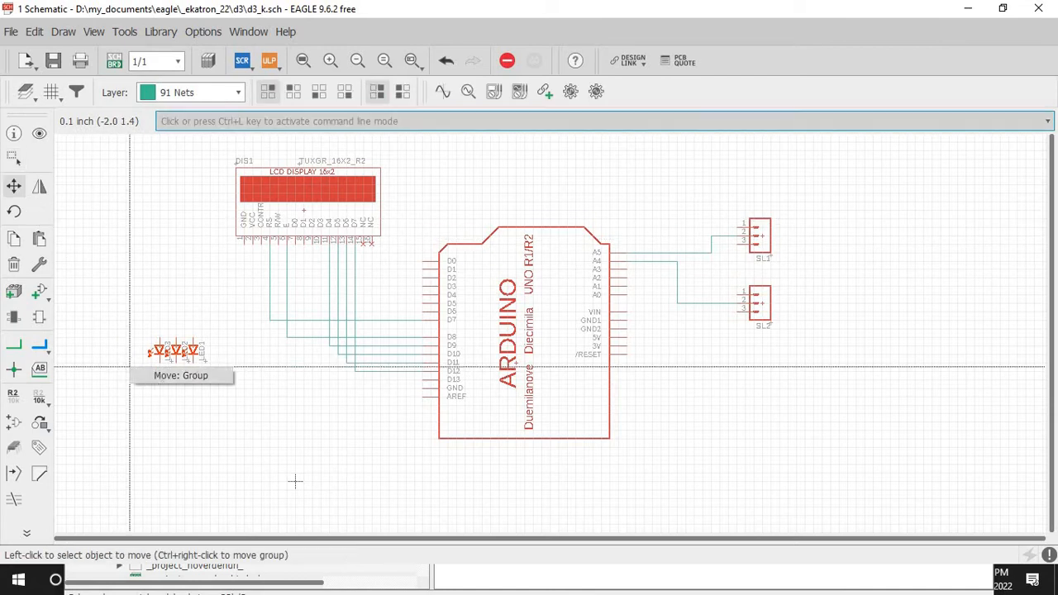
left_click(181, 375)
left_click(470, 187)
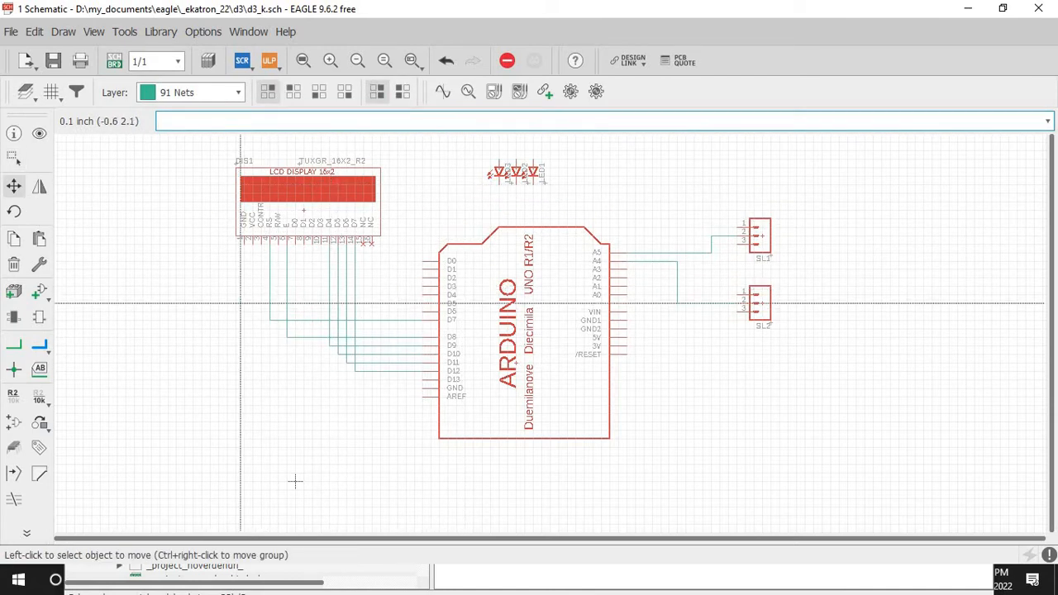
Step: Choose the R-US_R0805 resistor from the R-US_ device in the rcl library for placement
left_click(37, 296)
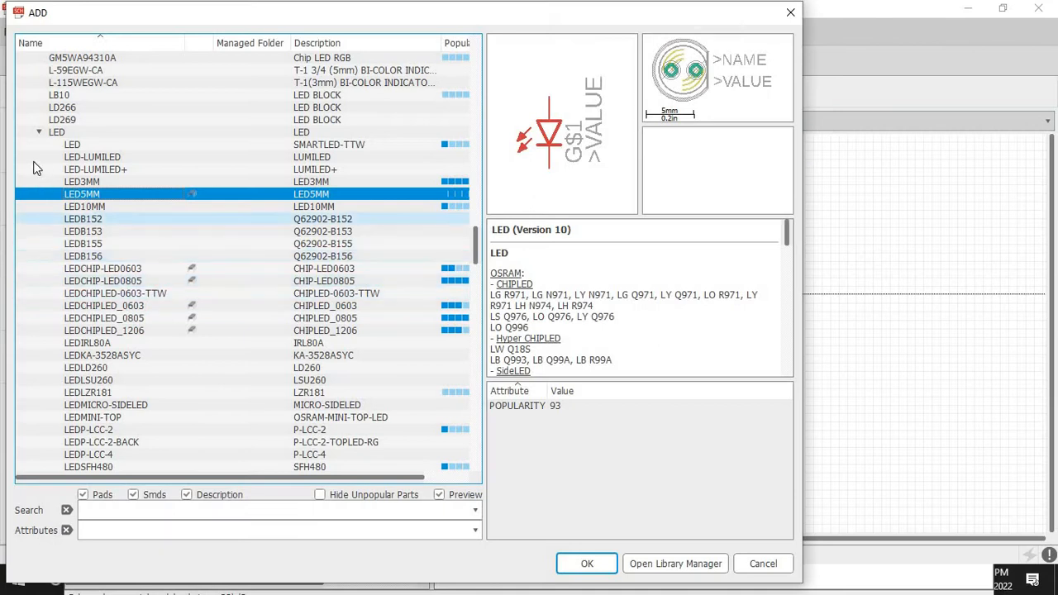
left_click(38, 132)
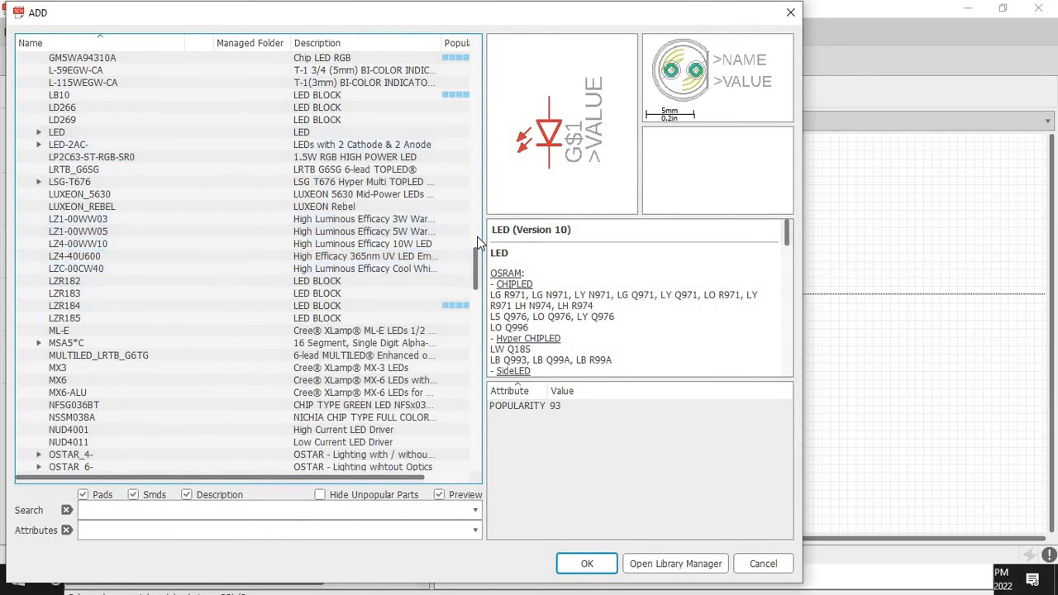
scroll(463, 240, "up", 12)
left_click(23, 256)
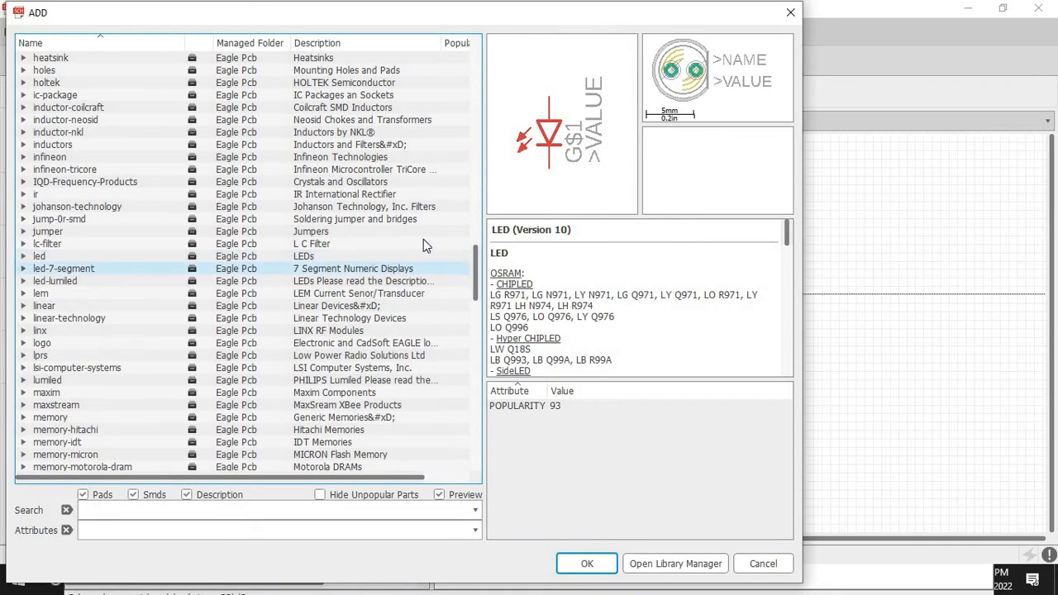
left_click_drag(478, 291, 481, 325)
scroll(480, 329, "down", 13)
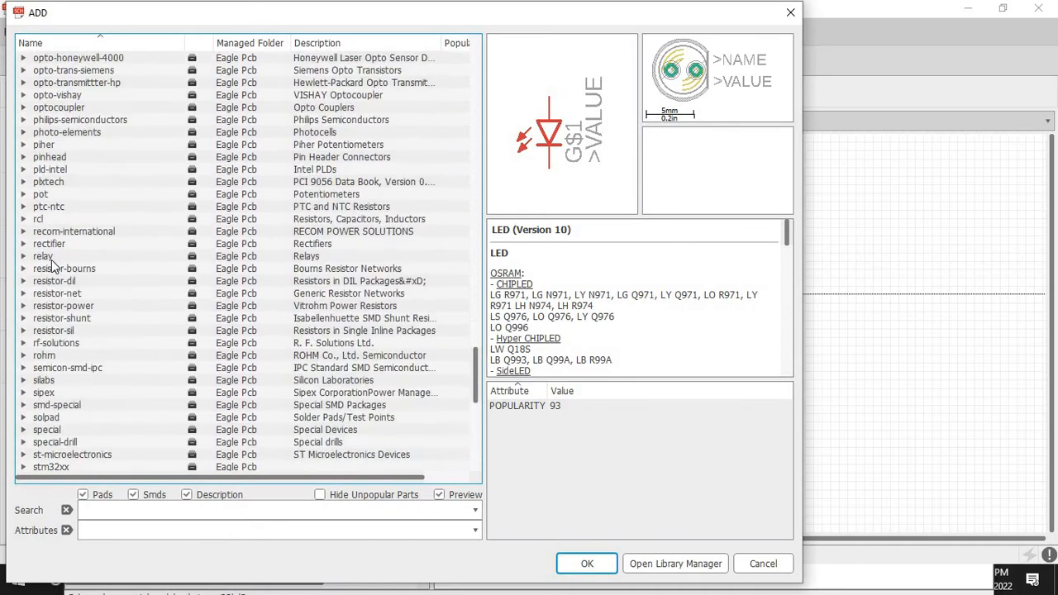
left_click(24, 220)
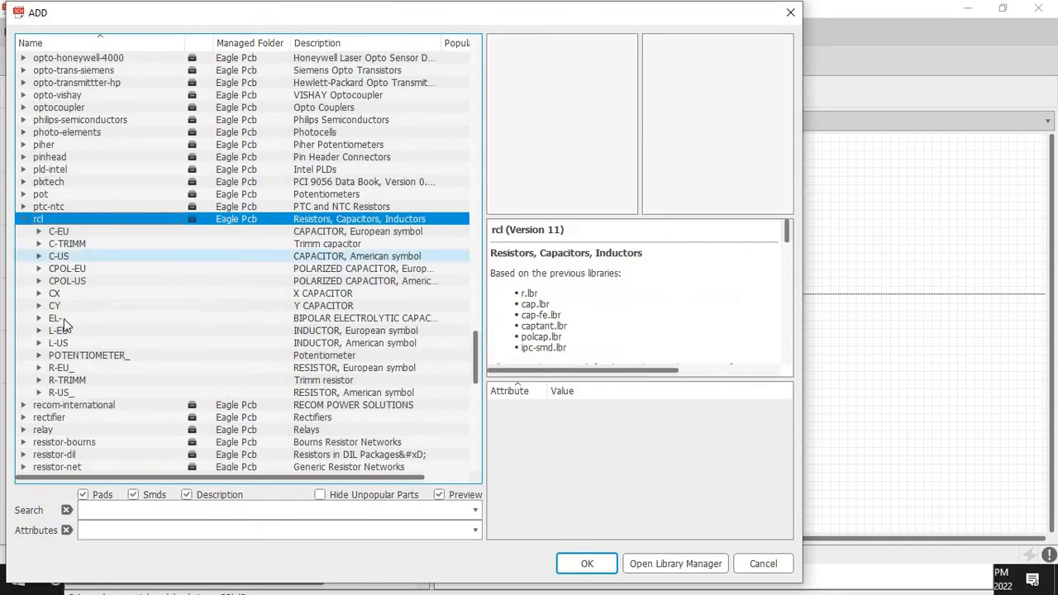
left_click(38, 392)
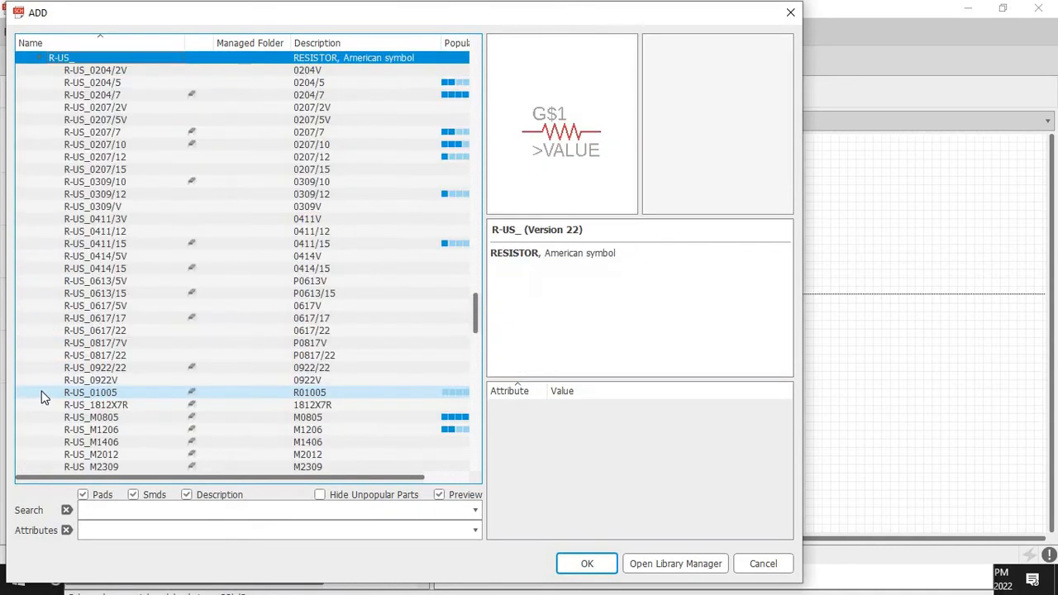
left_click_drag(478, 314, 480, 340)
left_click(105, 334)
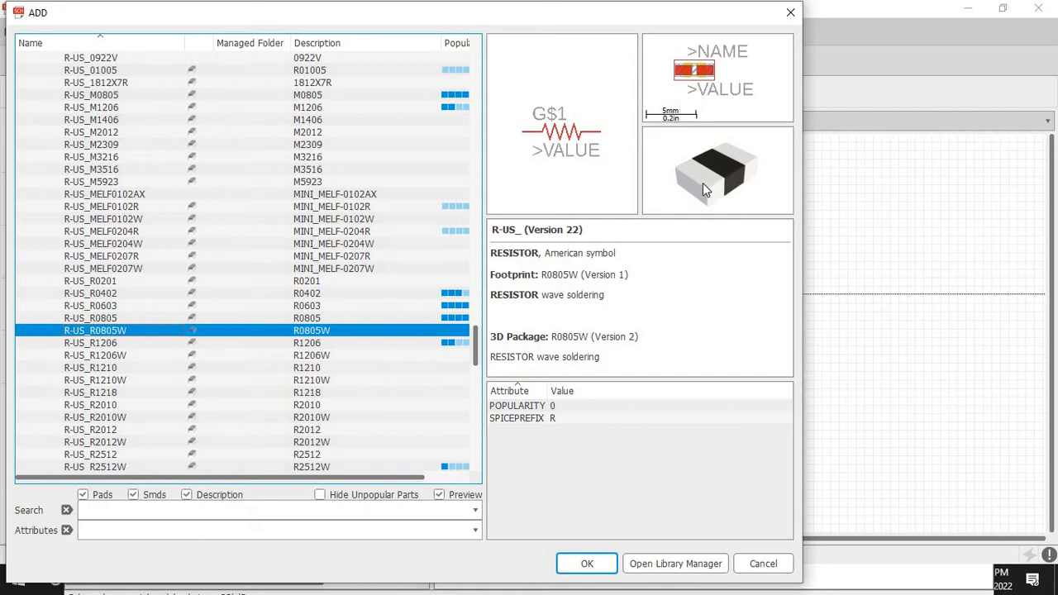
left_click(96, 319)
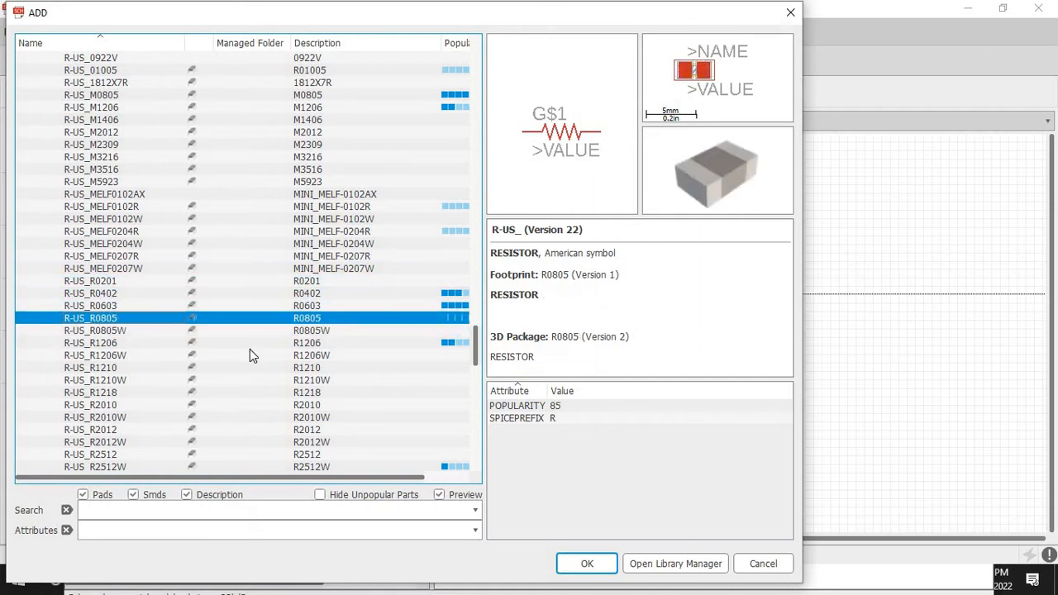
left_click(588, 563)
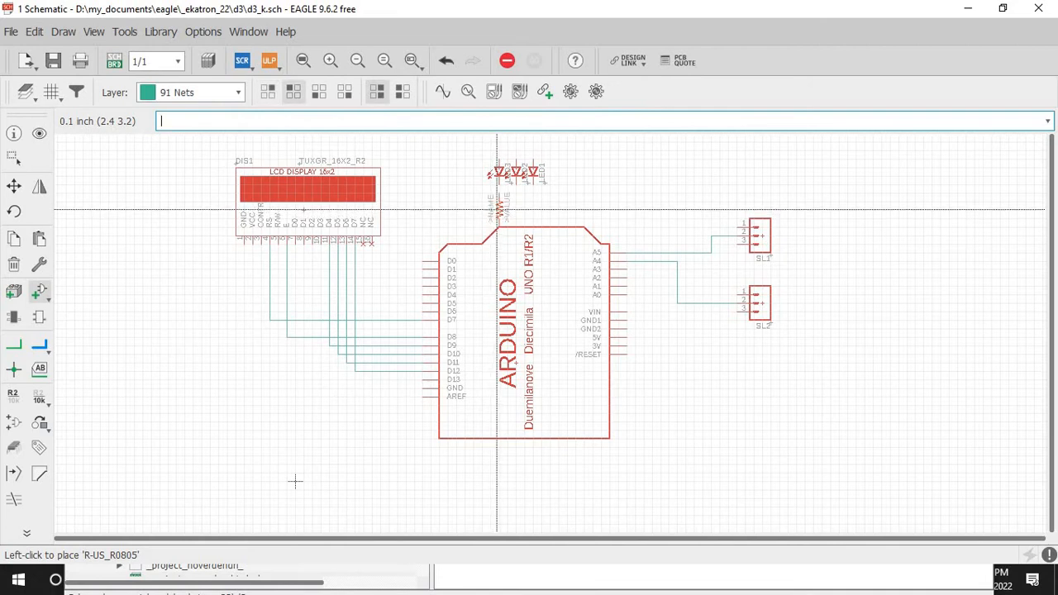
Step: Place three R-US_R0805 resistors vertically, one directly beneath each LED
left_click(499, 206)
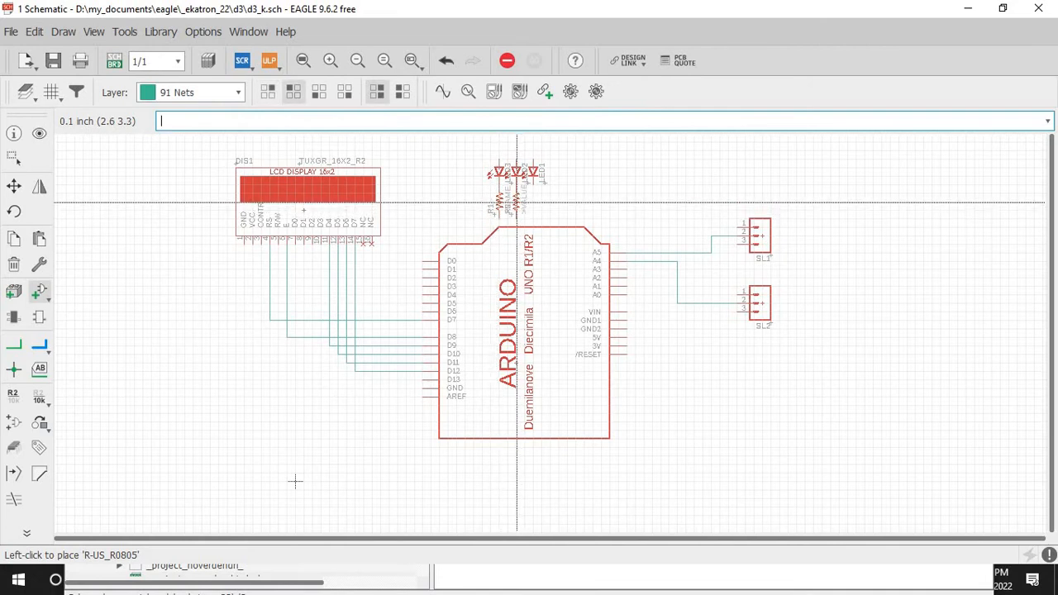
left_click(517, 205)
left_click(533, 205)
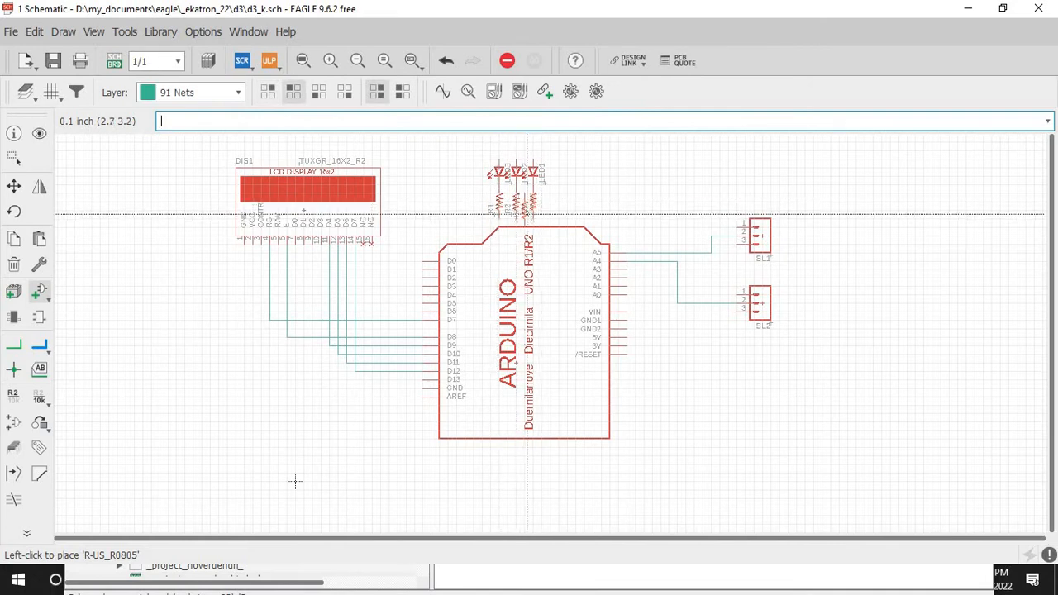
Step: Draw nets from Arduino pins D5, D4 and D3 to the lower ends of resistors R3, R2 and R1 respectively
left_click(13, 344)
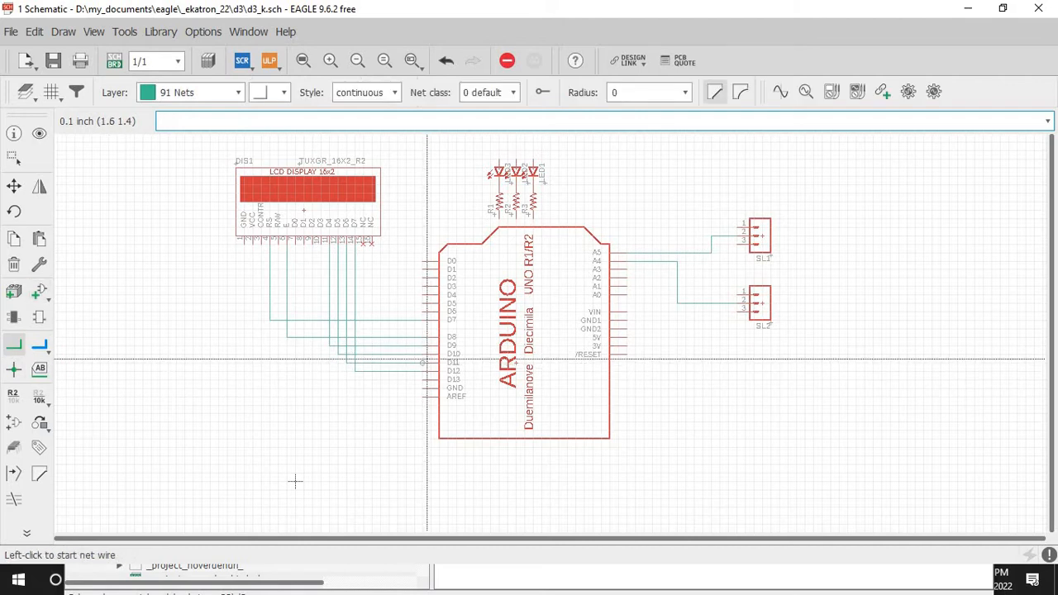
left_click(422, 295)
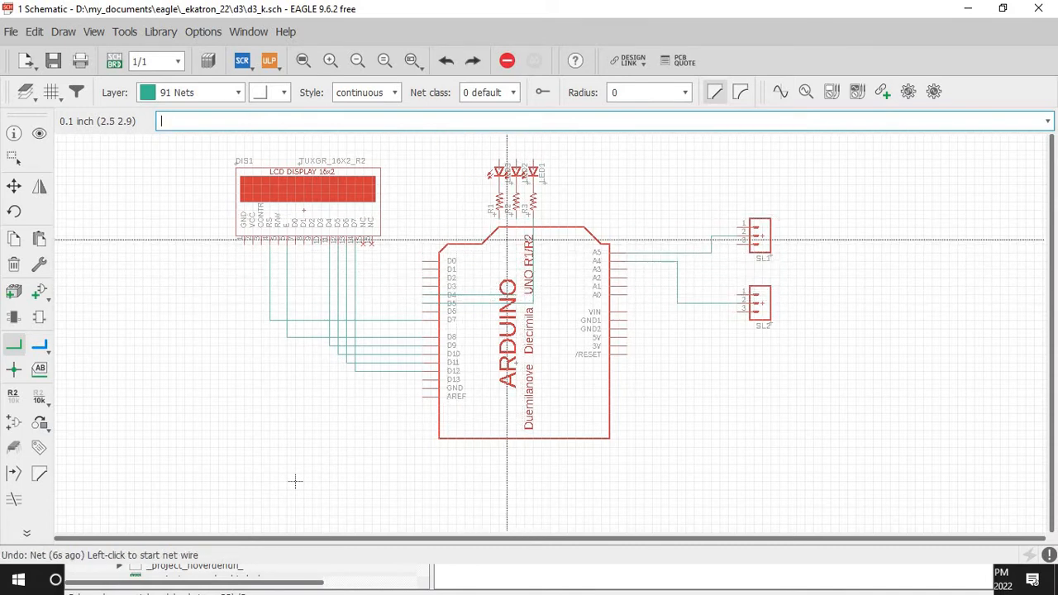
left_click(514, 289)
key("Escape")
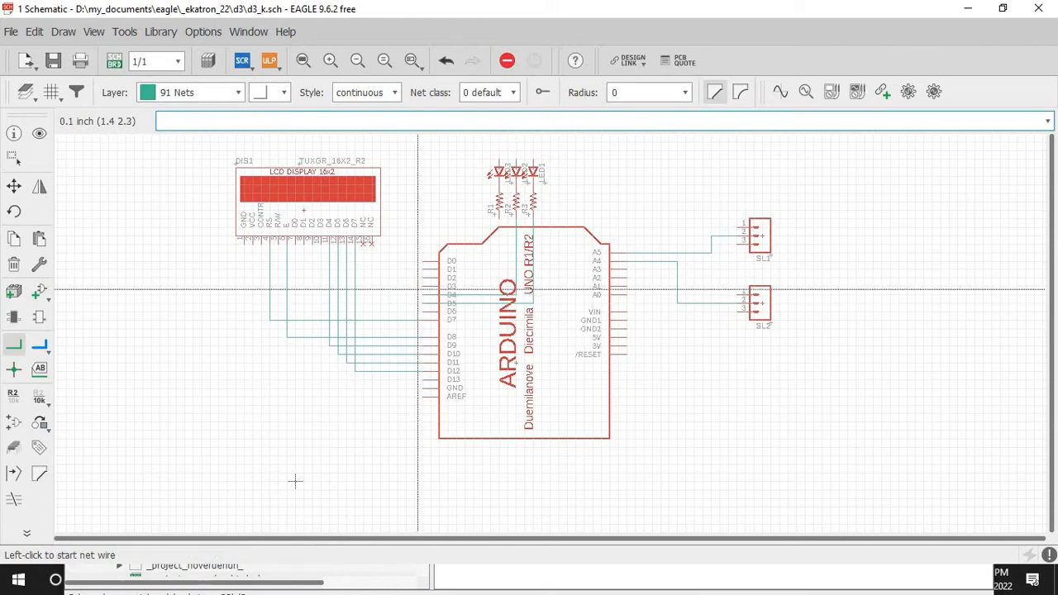
left_click(427, 286)
key("Escape")
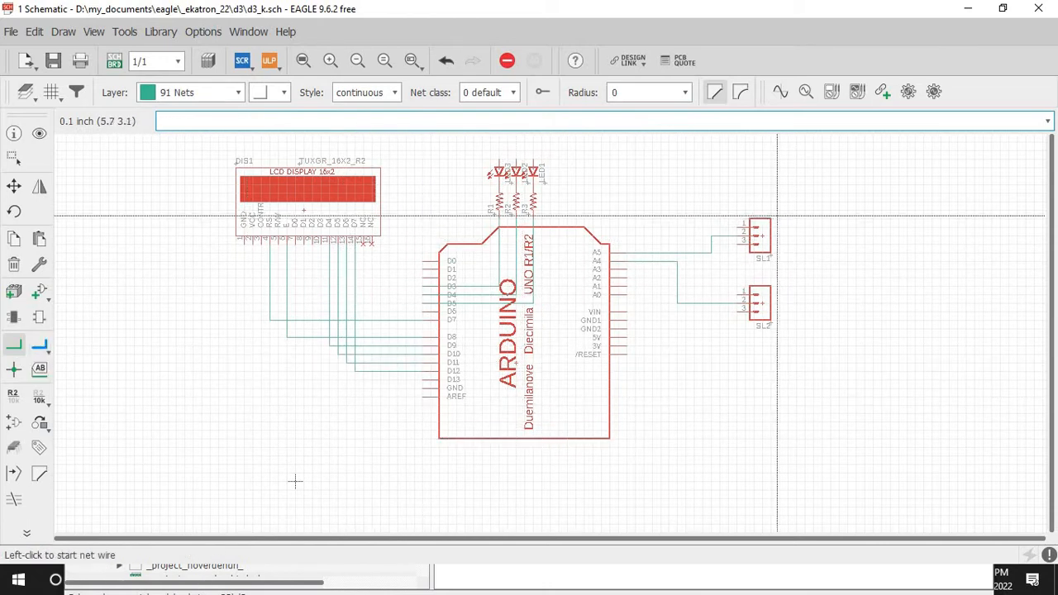
Step: Draw a short net upward from pin 1 of connector SL1 and name it VCC with a visible label
left_click(738, 227)
left_click(738, 202)
key("Escape")
left_click(15, 398)
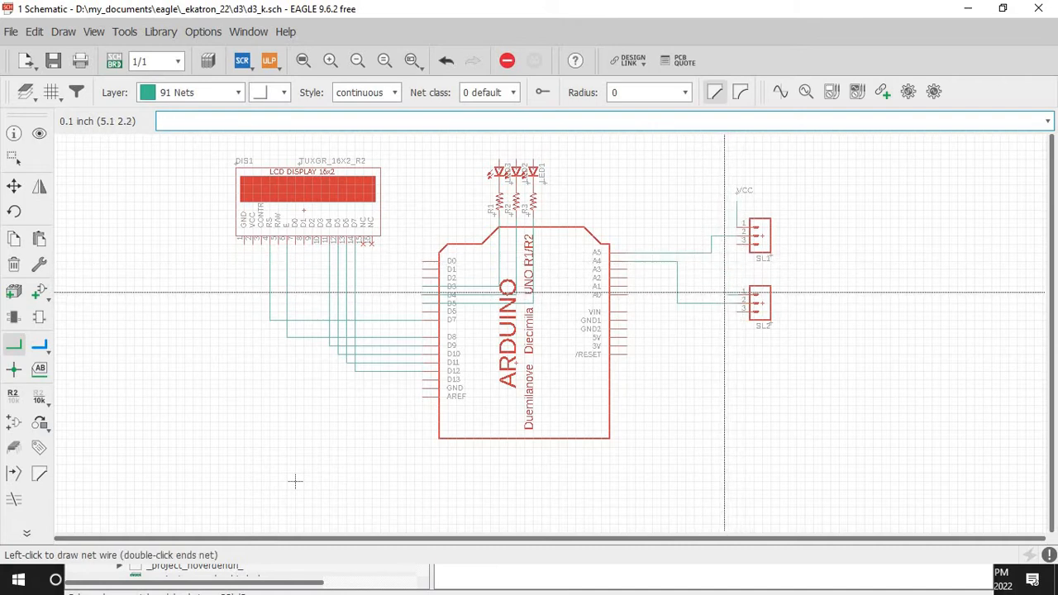
Step: Join pin 1 of SL2, the upper ends of the three LEDs, the VCC net and the Arduino's 5V pin with nets
left_click(737, 291)
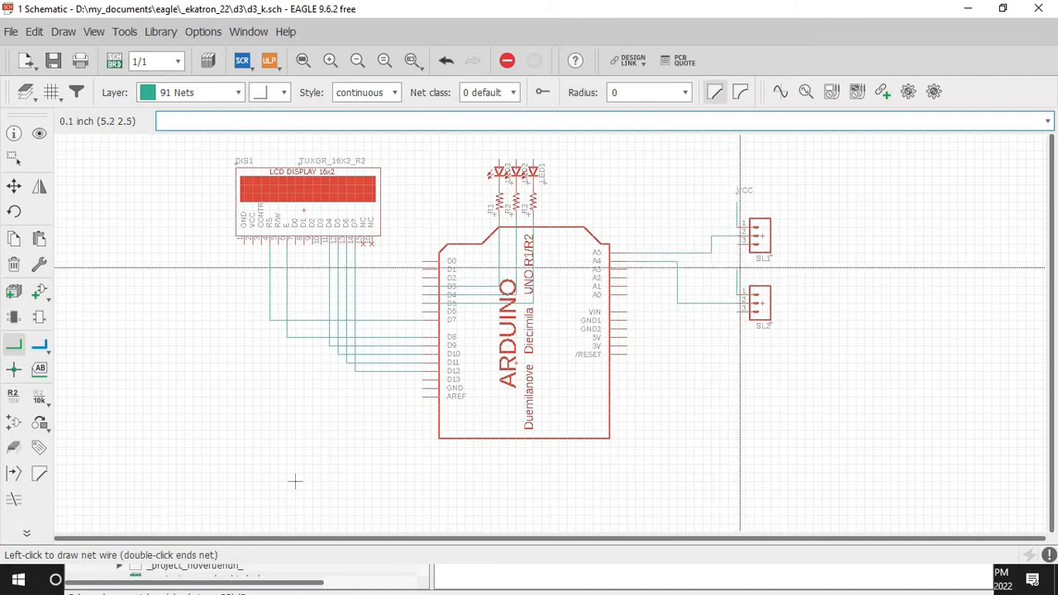
left_click(725, 294)
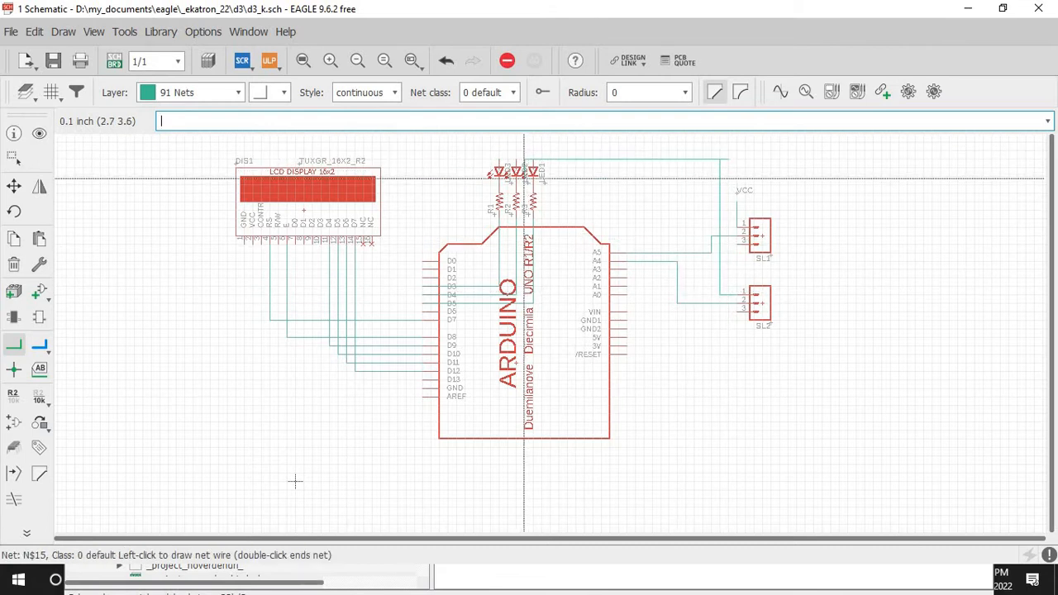
left_click(517, 159)
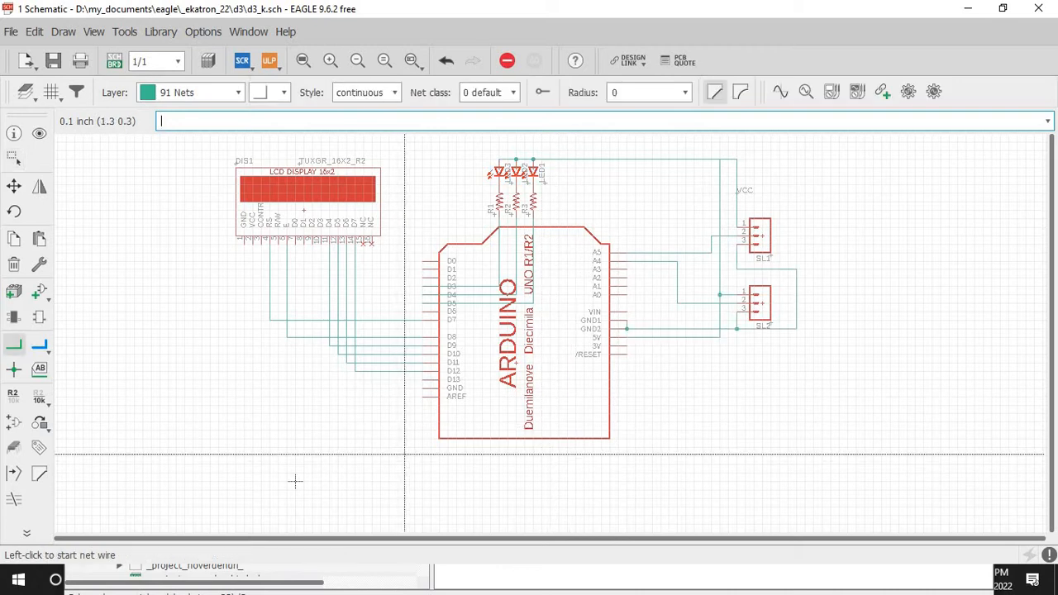
Step: Wire pin 3 of SL1 and SL2 to the Arduino's GND1 and GND2, and route its GND pin beneath the board to the same net
left_click(423, 396)
left_click(398, 473)
left_click(737, 328)
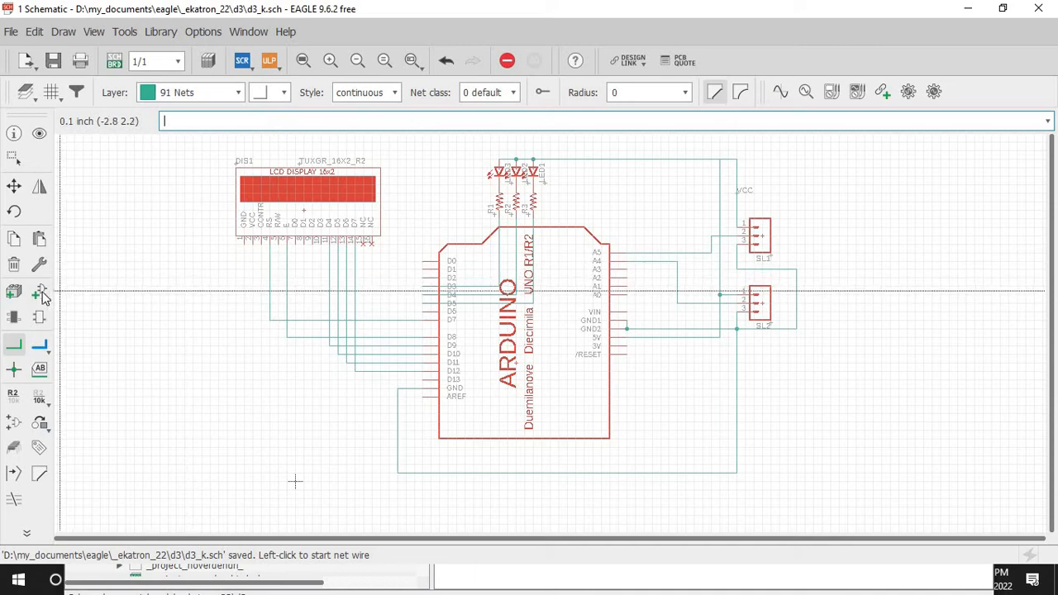
Step: Add an R-TRIMM3296X trimmer from the rcl library's R-TRIMM device and place it below and to the left of the LCD display
left_click(13, 291)
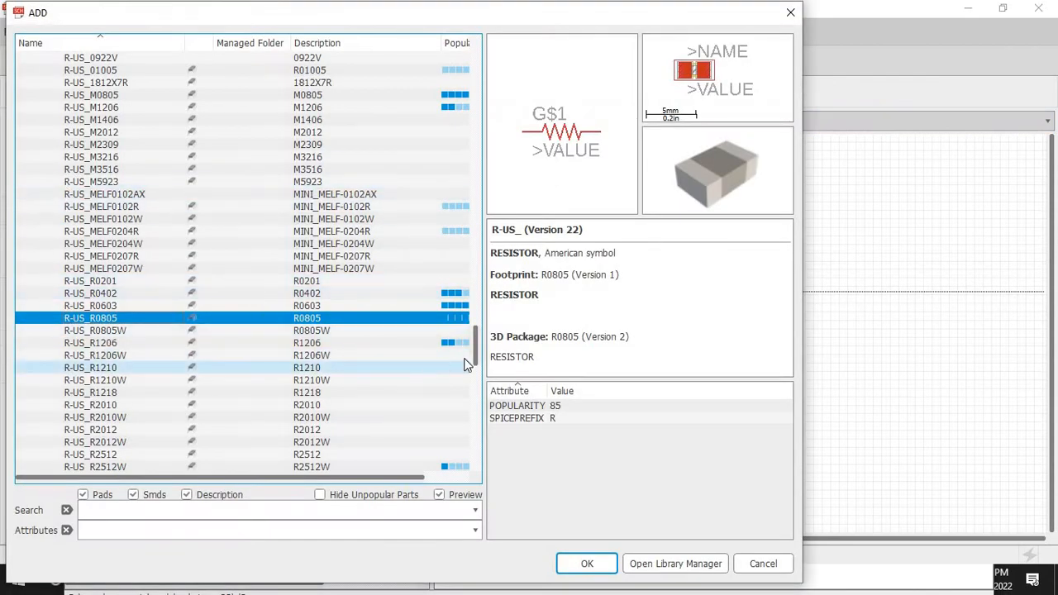
scroll(478, 335, "up", 3)
scroll(476, 306, "up", 10)
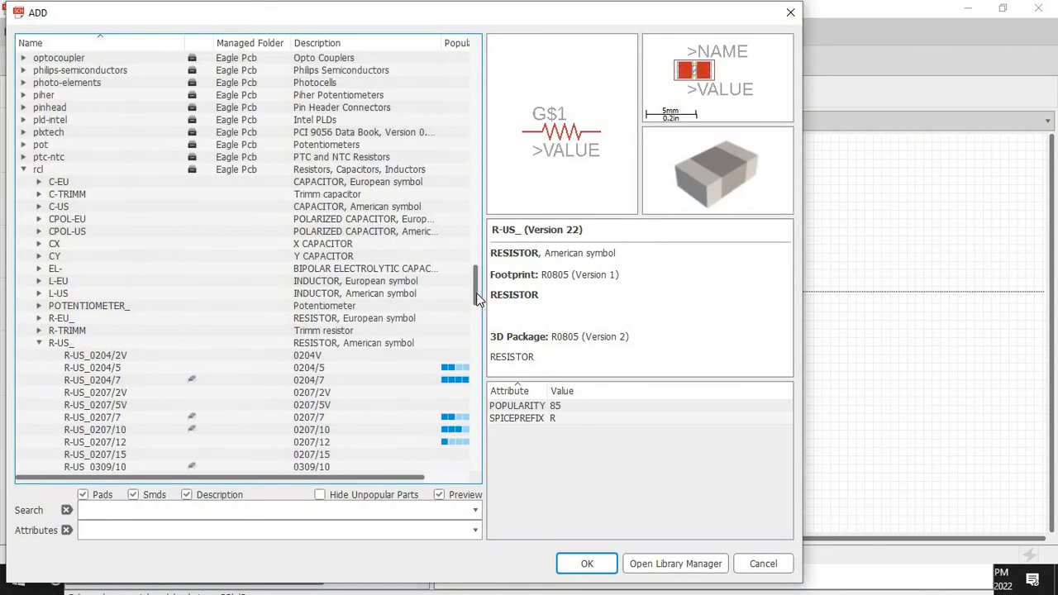
left_click(39, 347)
left_click(39, 331)
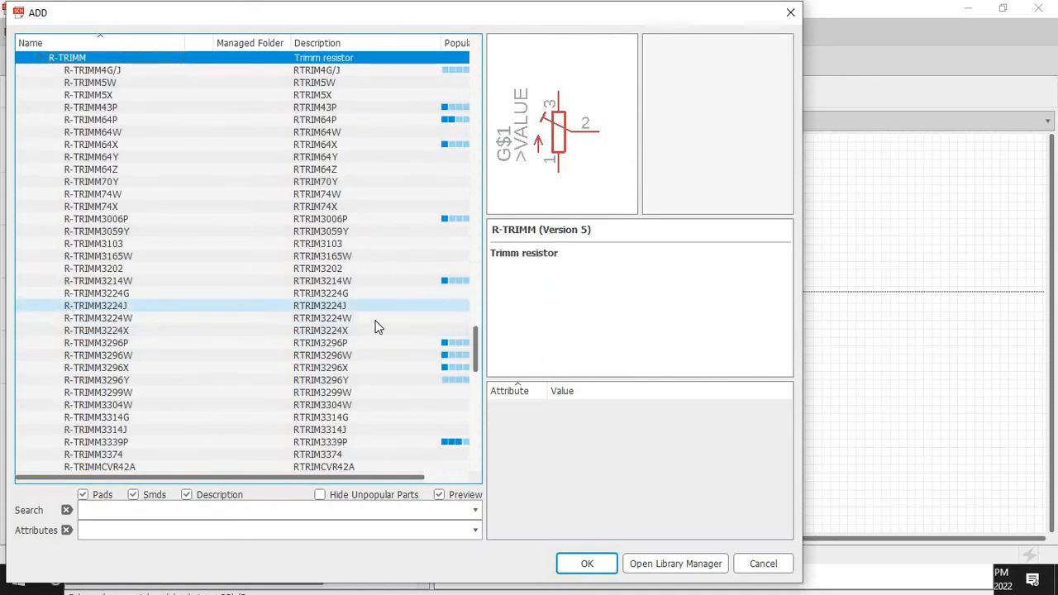
left_click(109, 343)
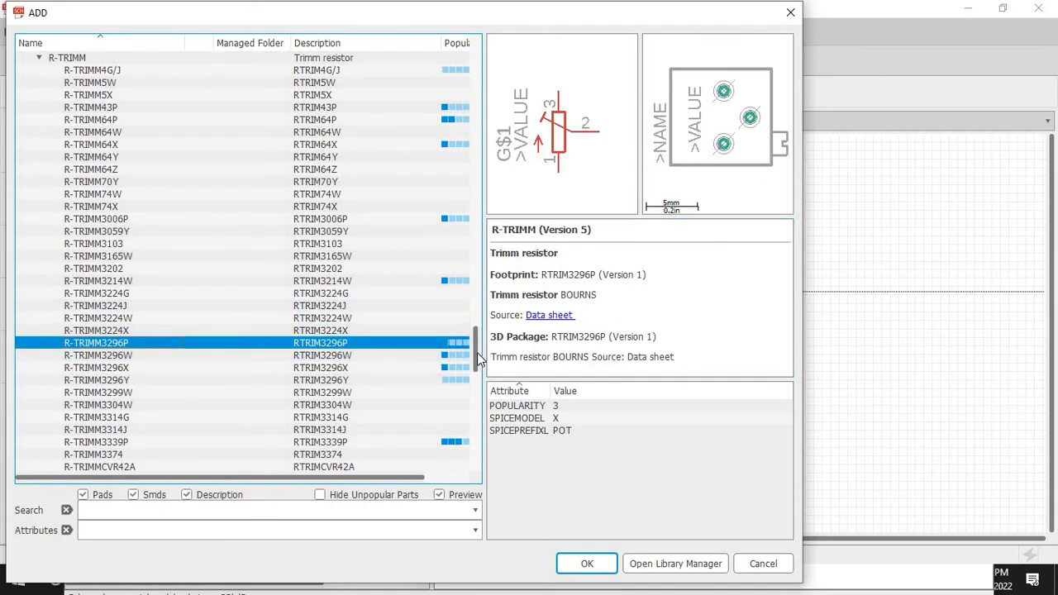
left_click(269, 364)
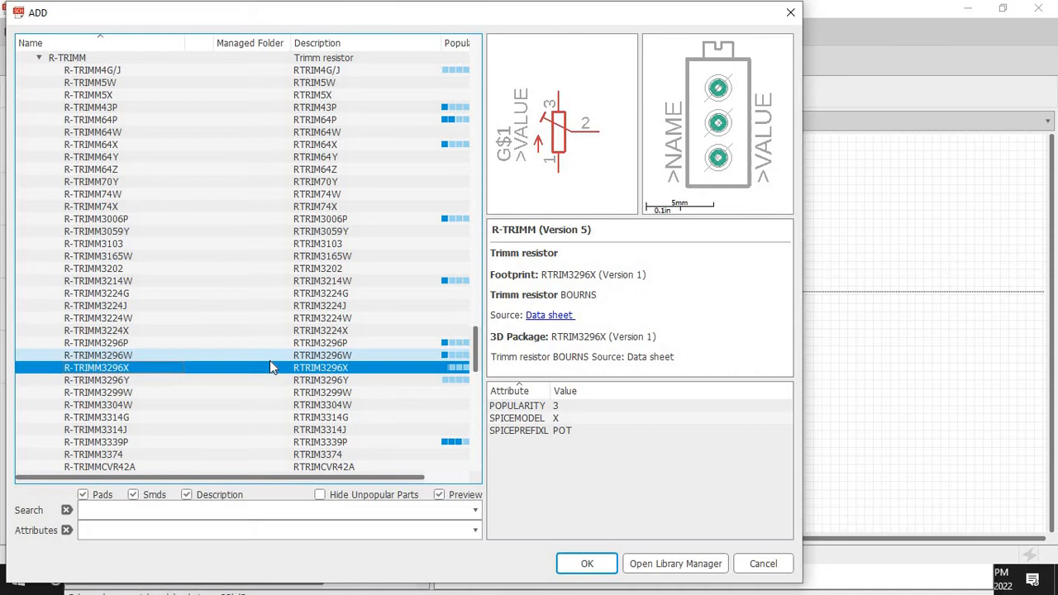
left_click(587, 564)
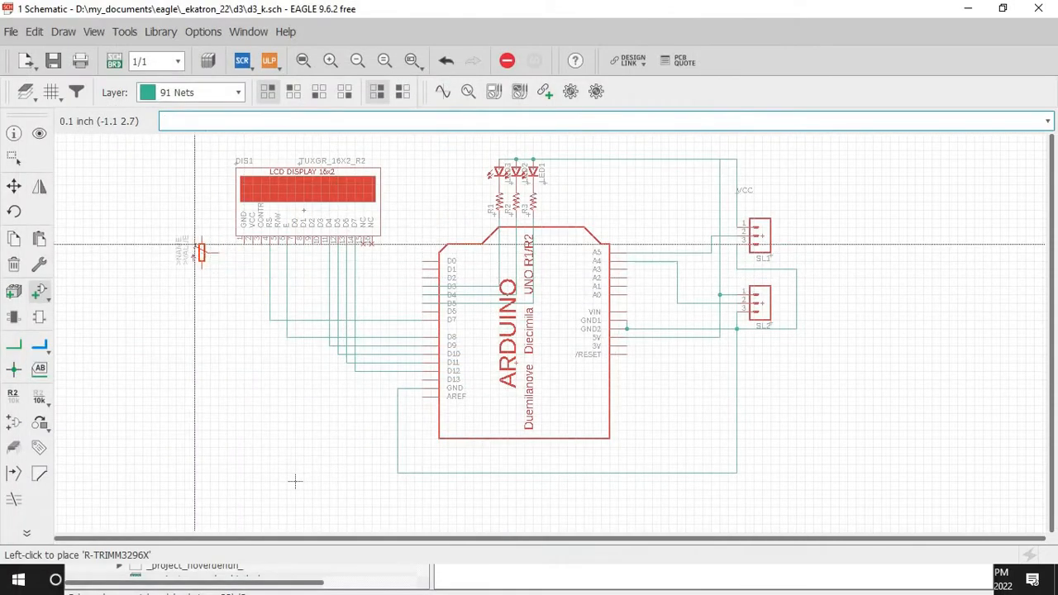
left_click(191, 287)
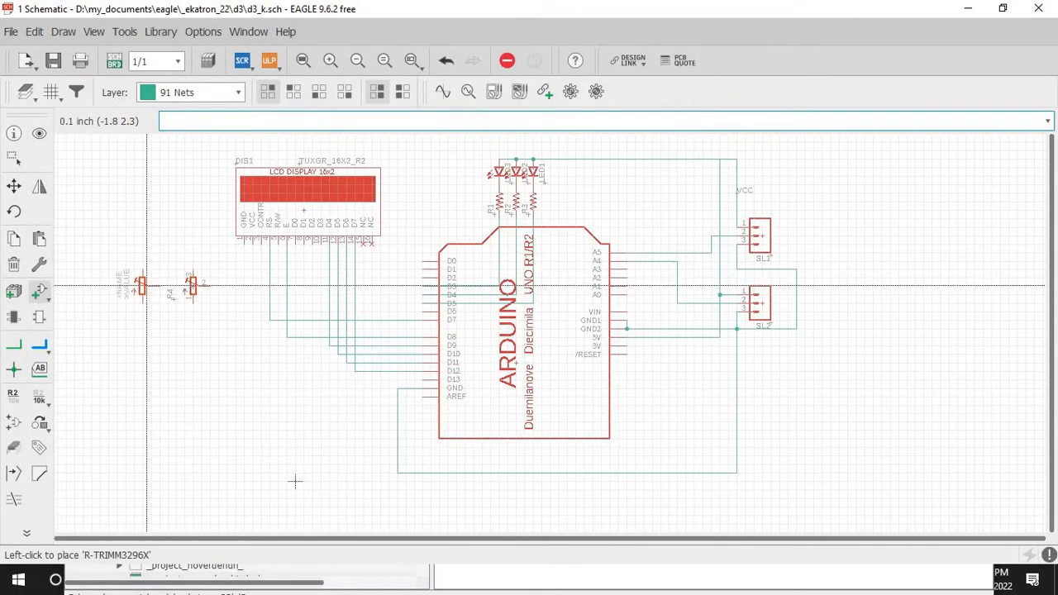
Step: Wire the trimmer's pin 3 to the LCD's GND, pin 2 to CONTR and pin 1 to VCC
left_click(13, 345)
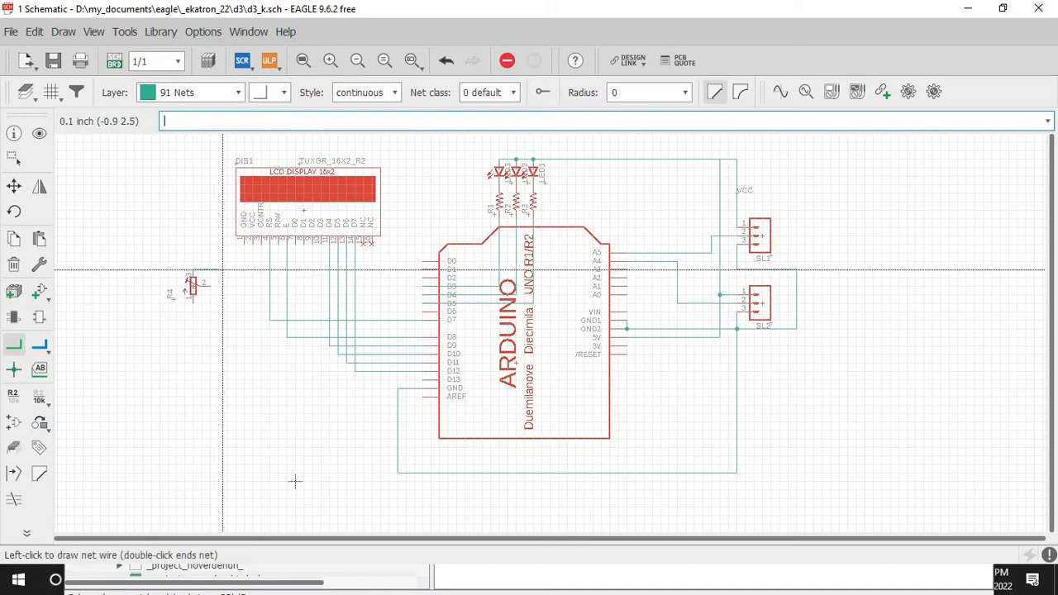
left_click(244, 246)
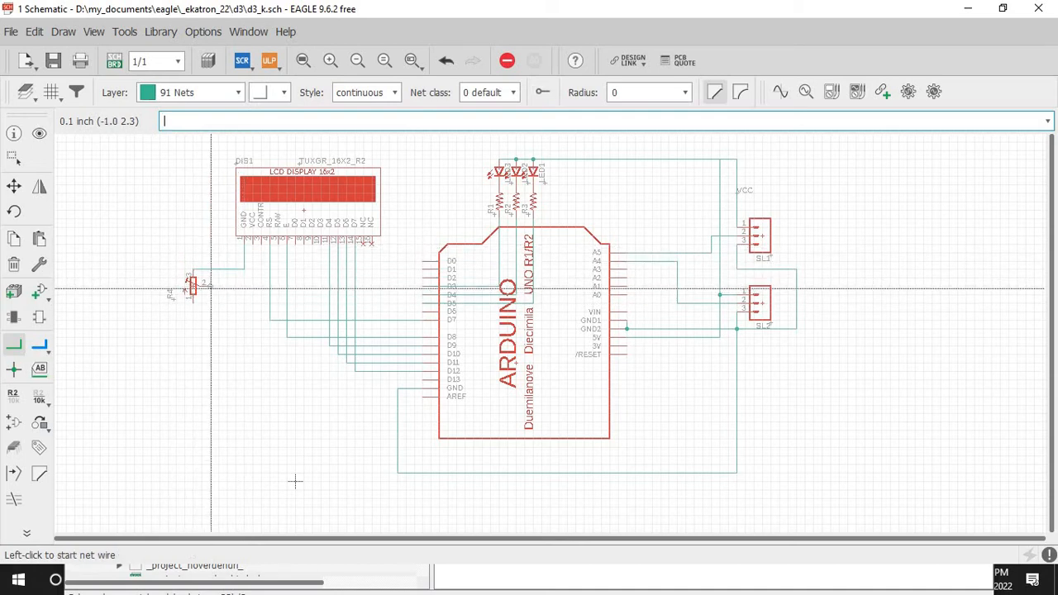
left_click(205, 286)
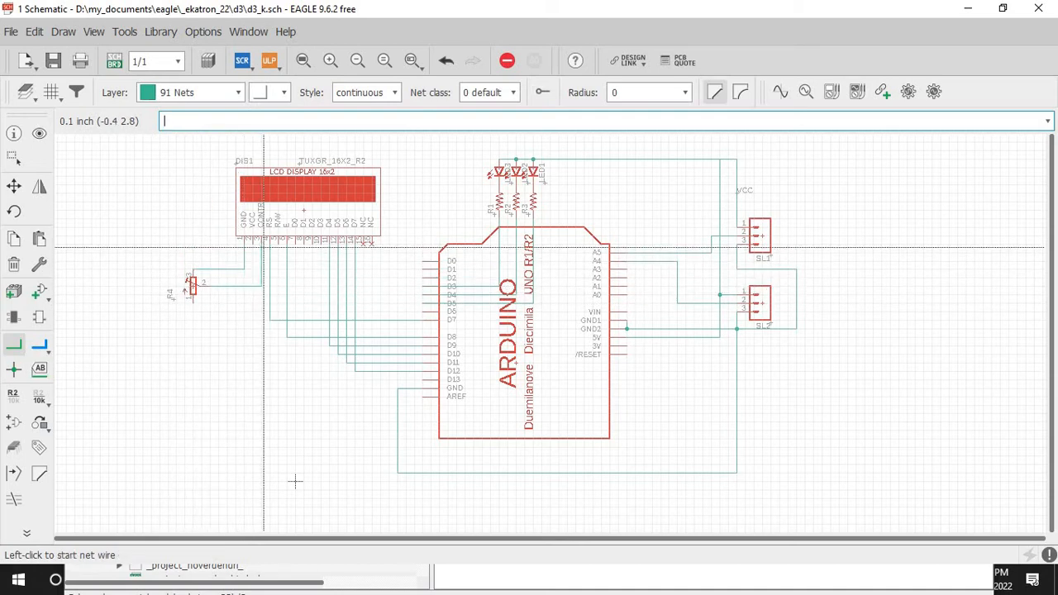
left_click(191, 304)
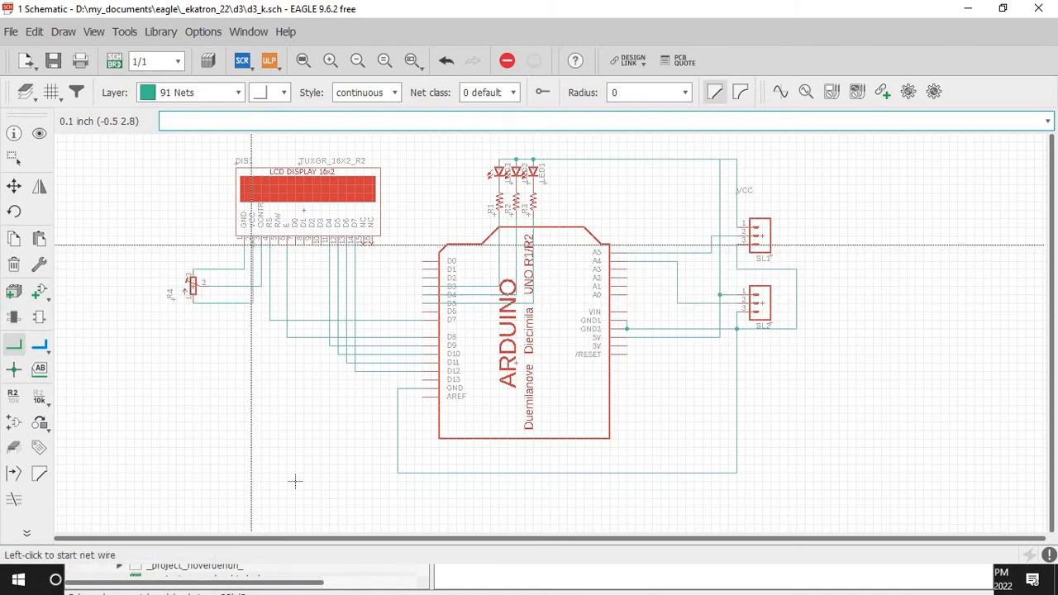
Step: Route a net from the trimmer's pin 3 down around the open area to the Arduino's GND net
left_click(190, 280)
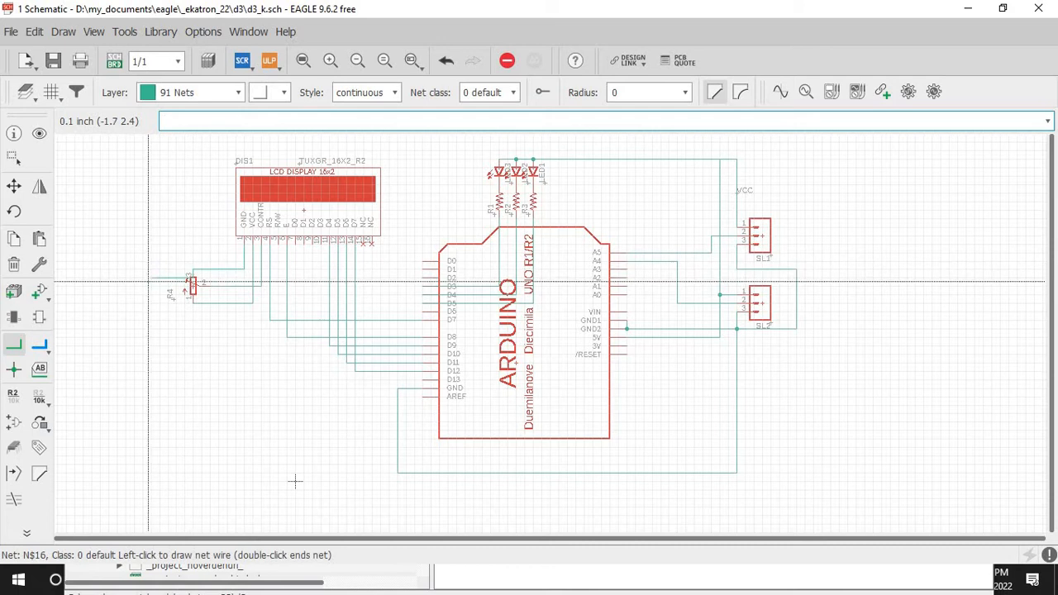
left_click(151, 465)
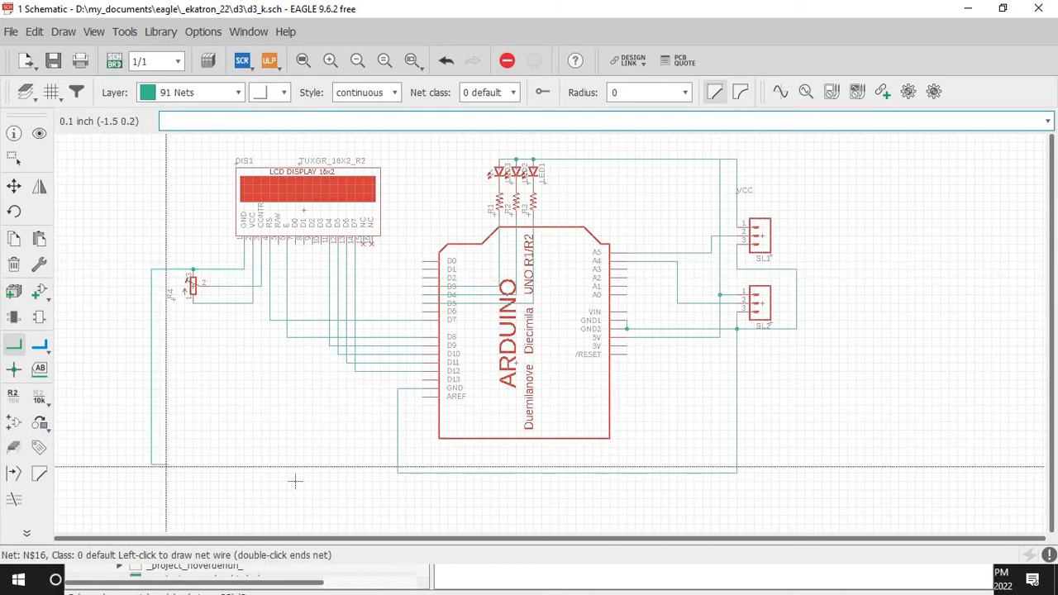
left_click(397, 465)
left_click(397, 539)
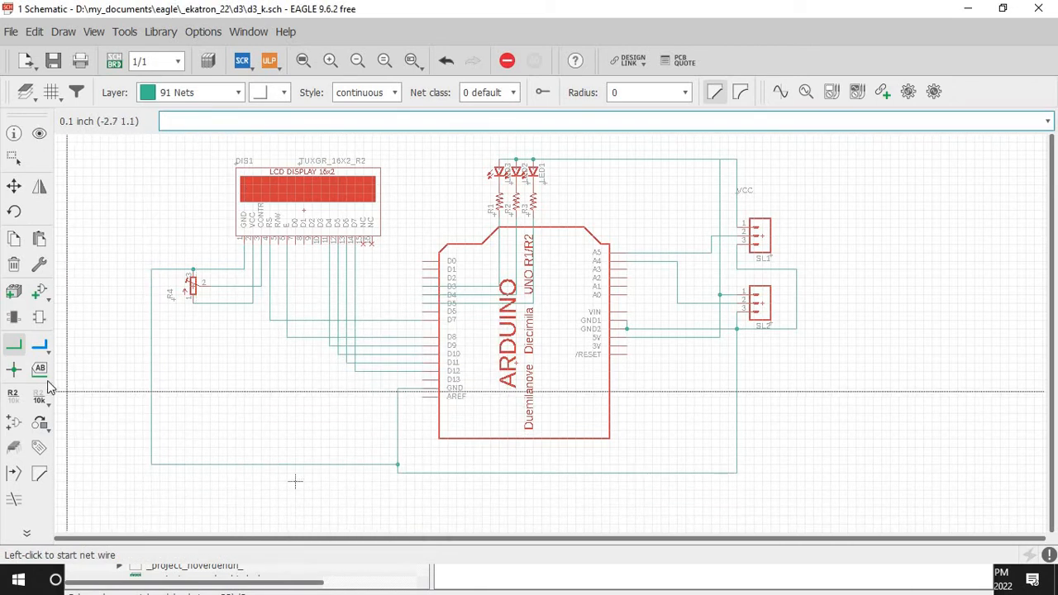
Step: Name the ground net GND and place its label beside the junction below the Arduino's GND pin
left_click(12, 394)
left_click(450, 475)
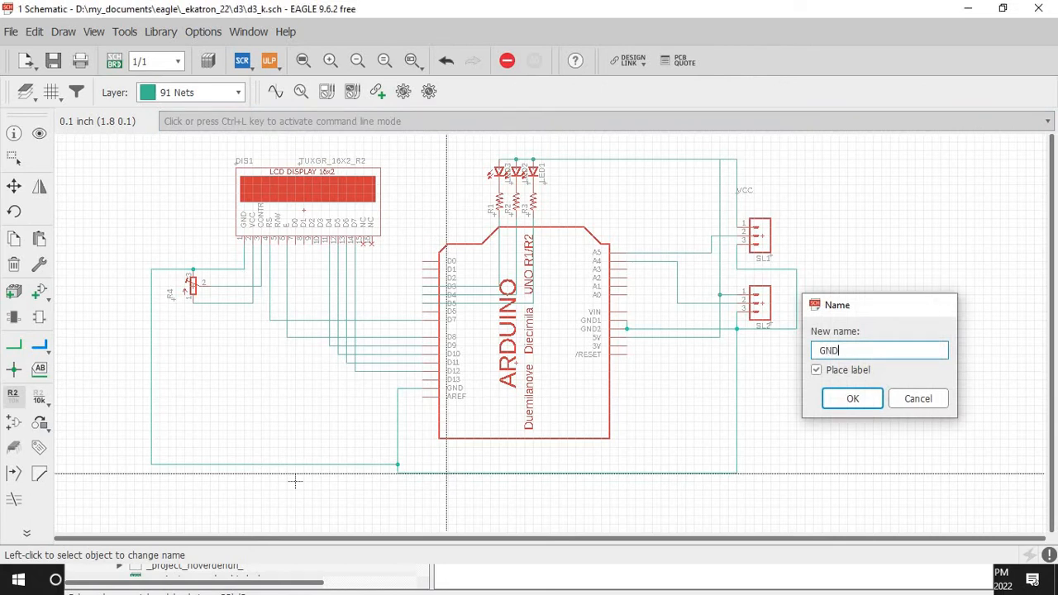
type("GND")
key("Return")
left_click(406, 463)
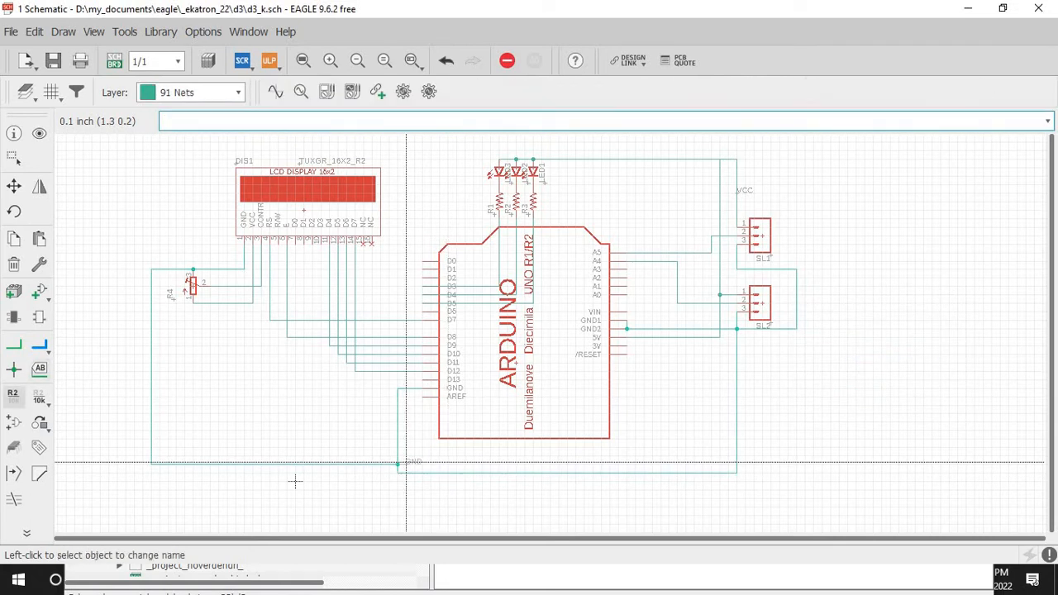
Step: Route a net from the trimmer's pin 1 up and over the LCD to the supply line at the LEDs' upper ends
left_click(13, 345)
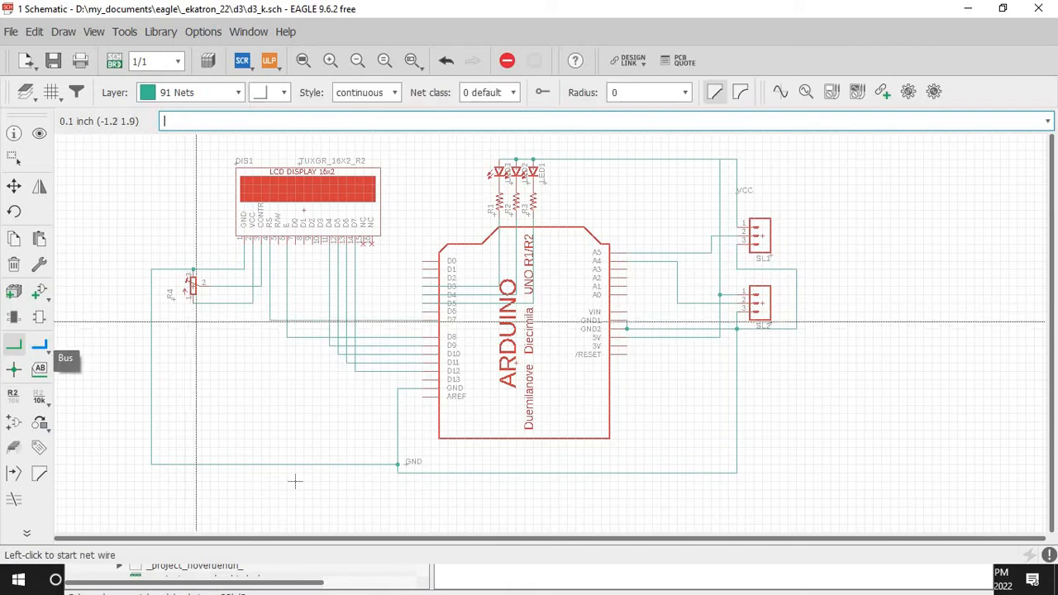
left_click(173, 303)
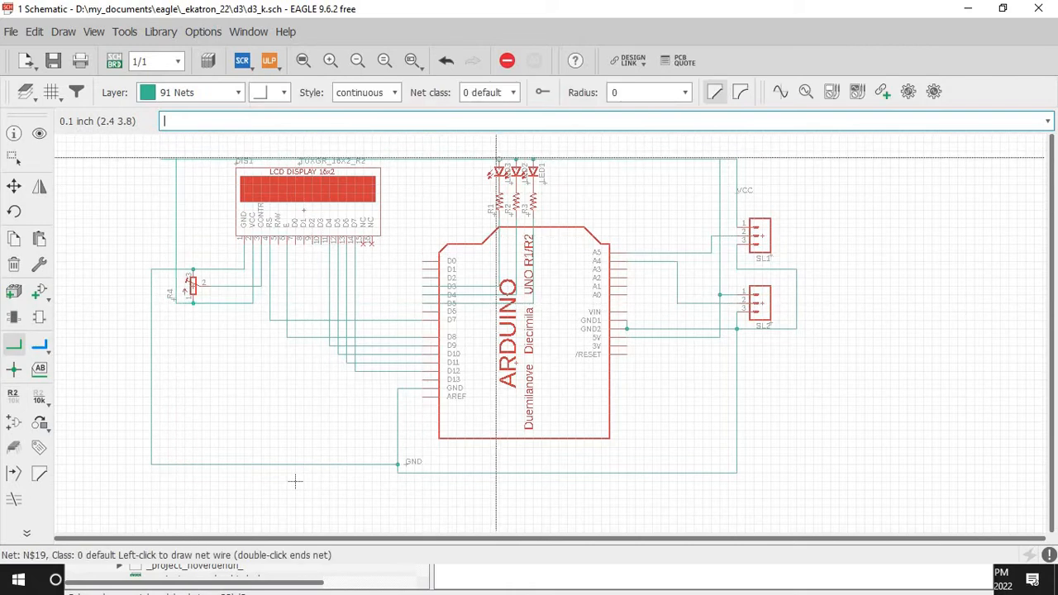
left_click(499, 159)
left_click(13, 186)
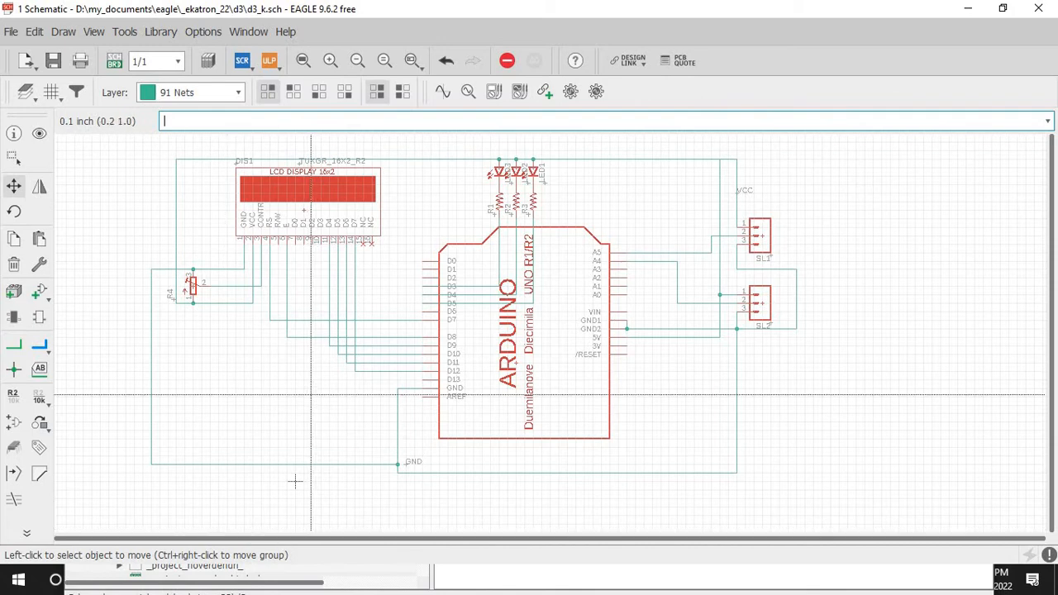
Step: Add an M05 connector from the con-amp-quick library and position it beside the Arduino with pins 5 to 1 level with D2 to D6
left_click(38, 294)
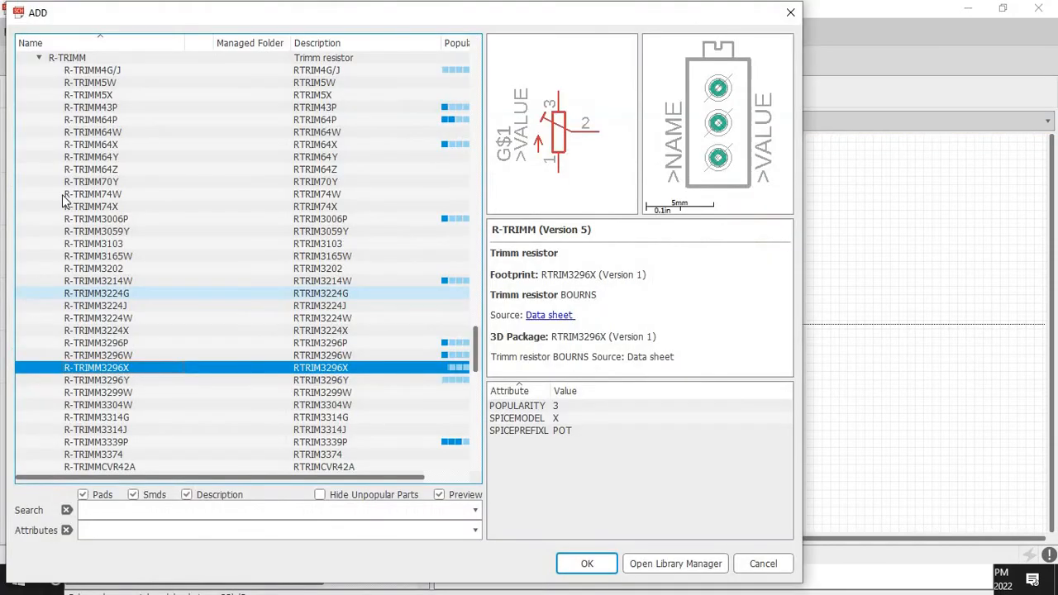
left_click(38, 62)
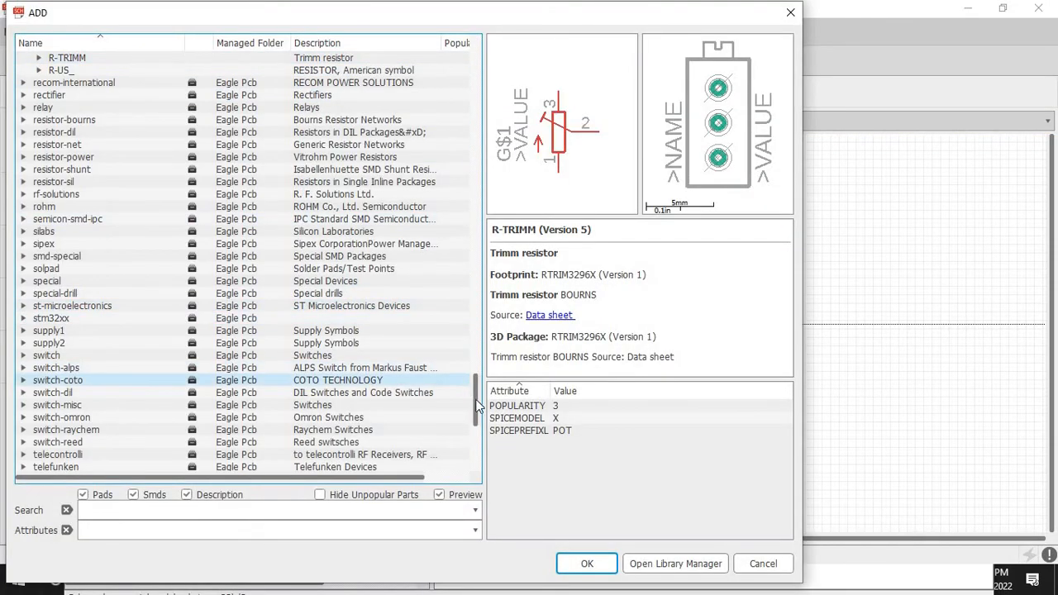
left_click_drag(476, 397, 476, 222)
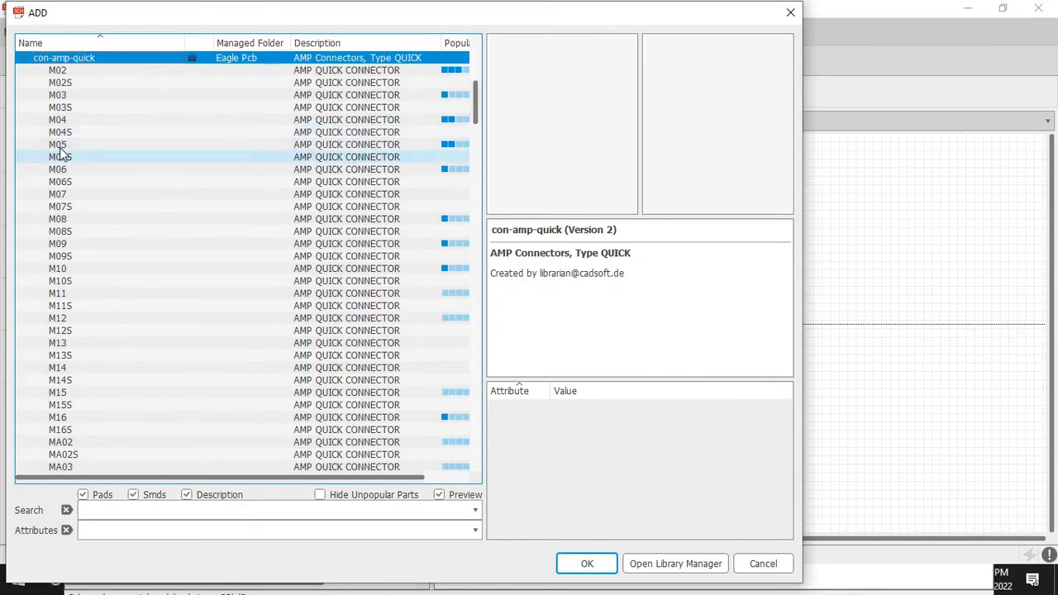
left_click(63, 143)
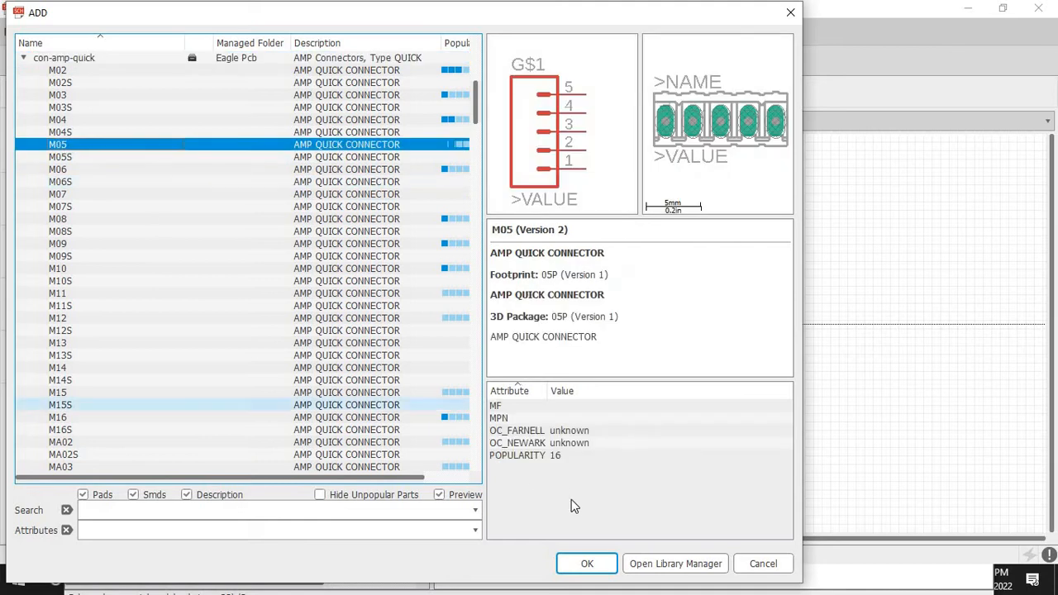
left_click(586, 563)
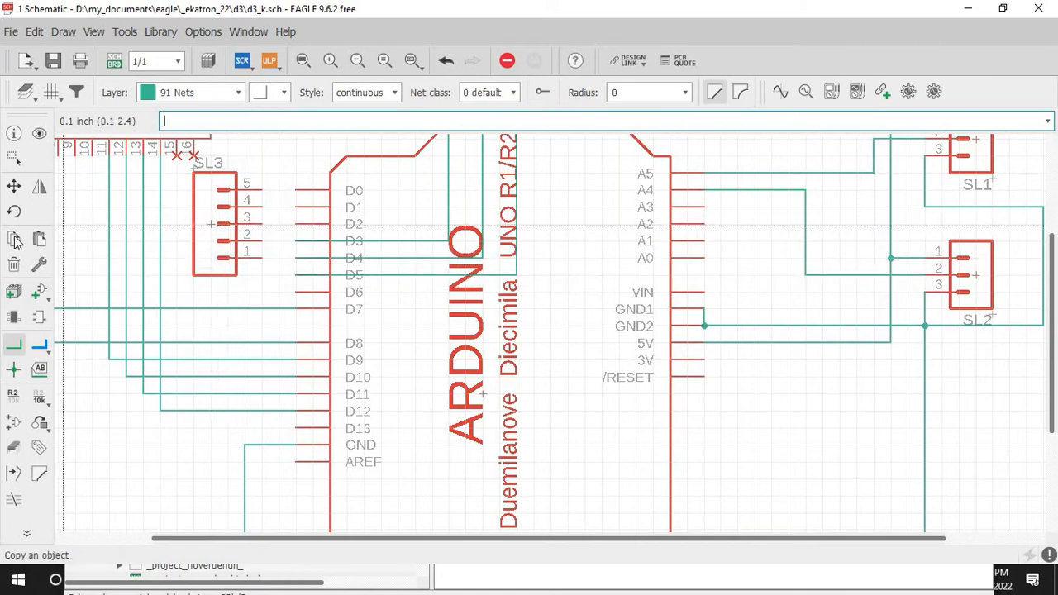
left_click(14, 189)
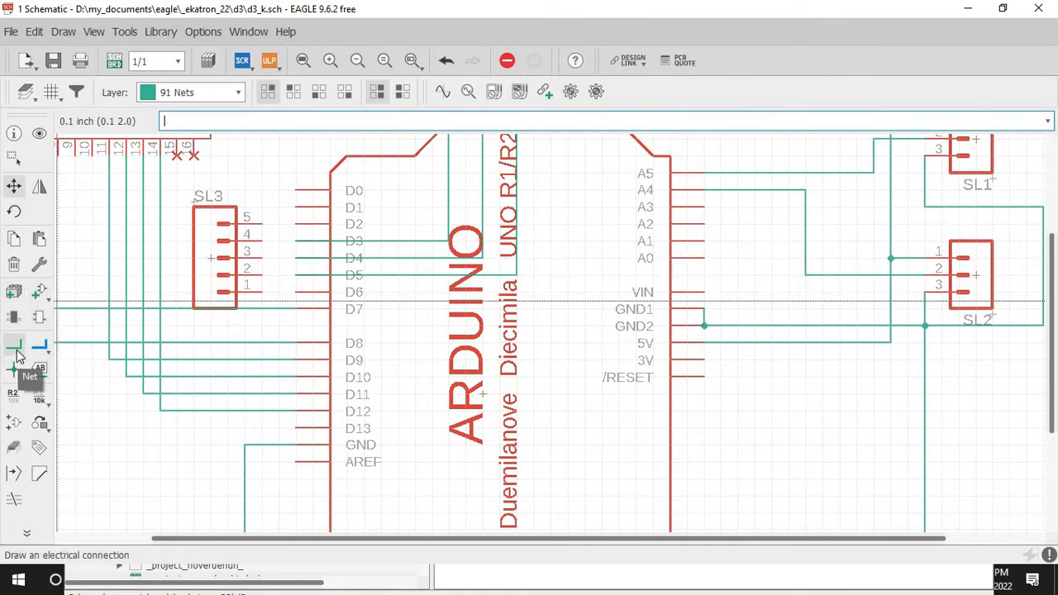
Step: Delete the nets running to D3, D4 and D5, and rewire resistors R1, R2 and R3 to A1, A0 and A2
left_click(16, 266)
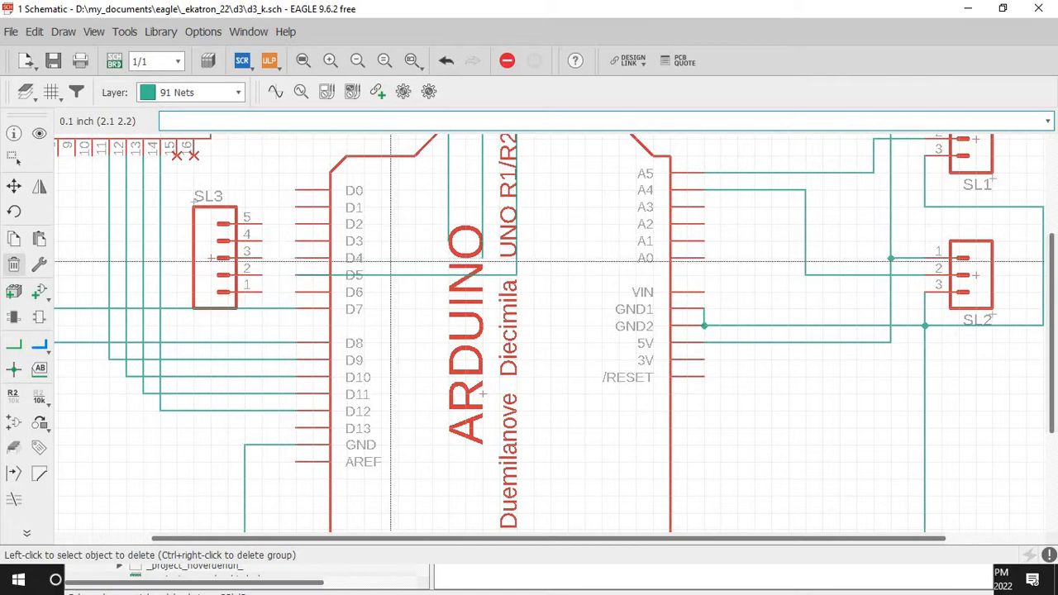
left_click(14, 345)
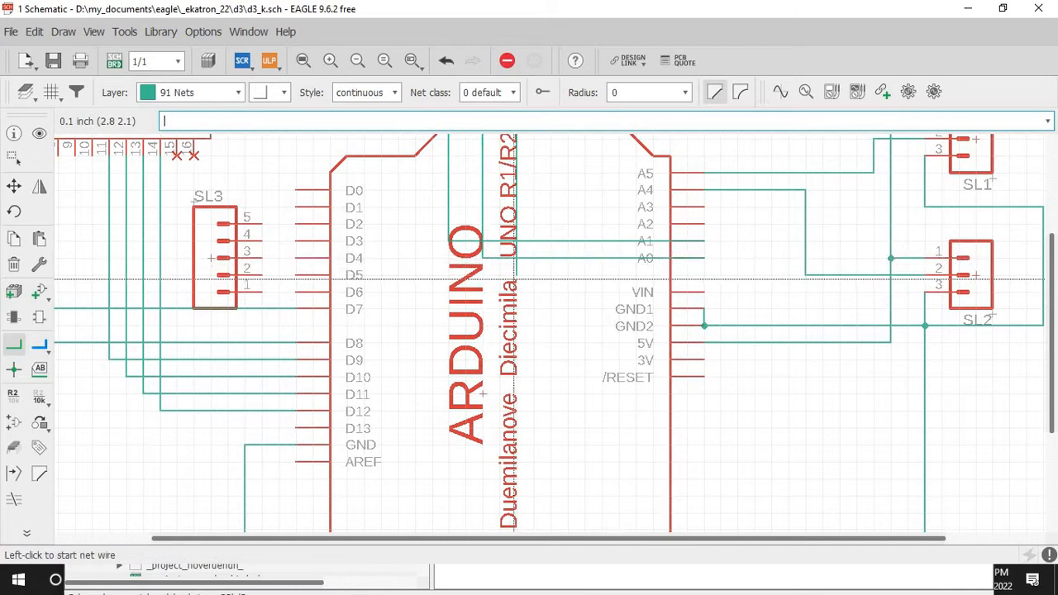
double_click(517, 273)
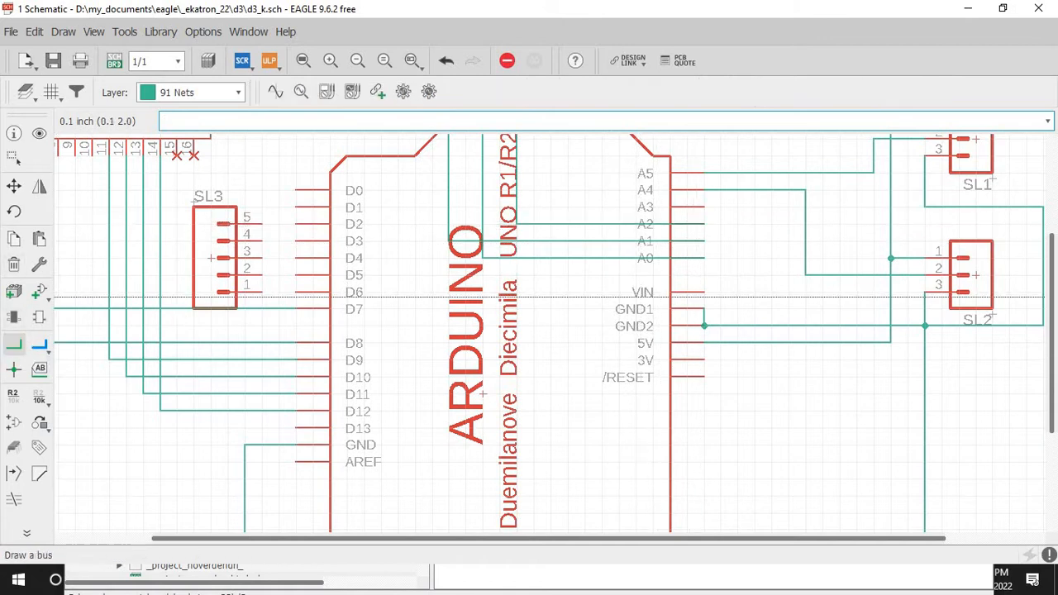
Step: Connect SL3 pins 4, 3, 2 and 1 to D3, D4, D5 and D6, and draw a short net upward from pin 5
left_click(13, 346)
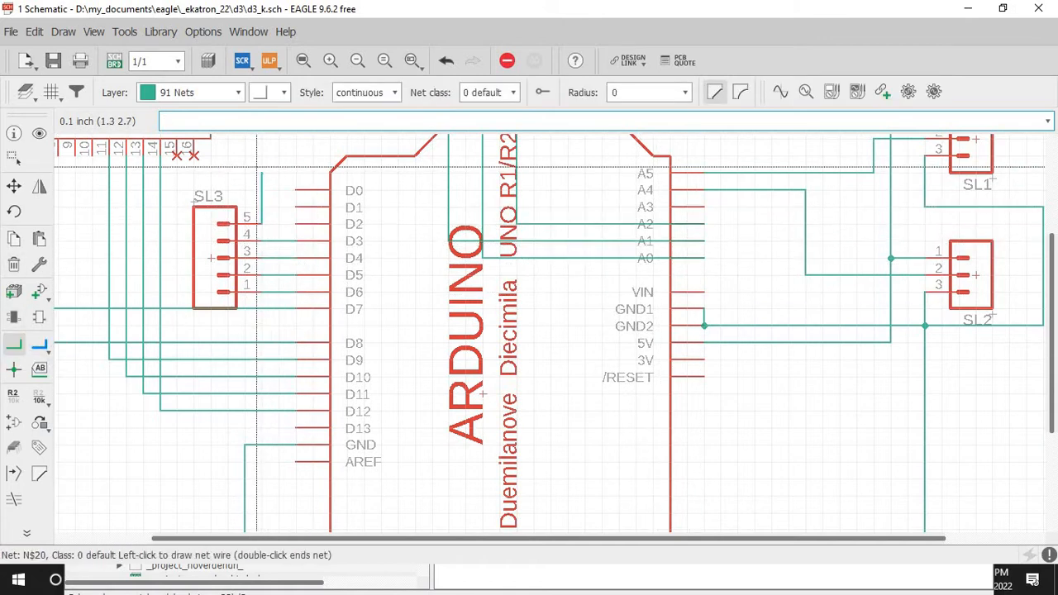
double_click(261, 173)
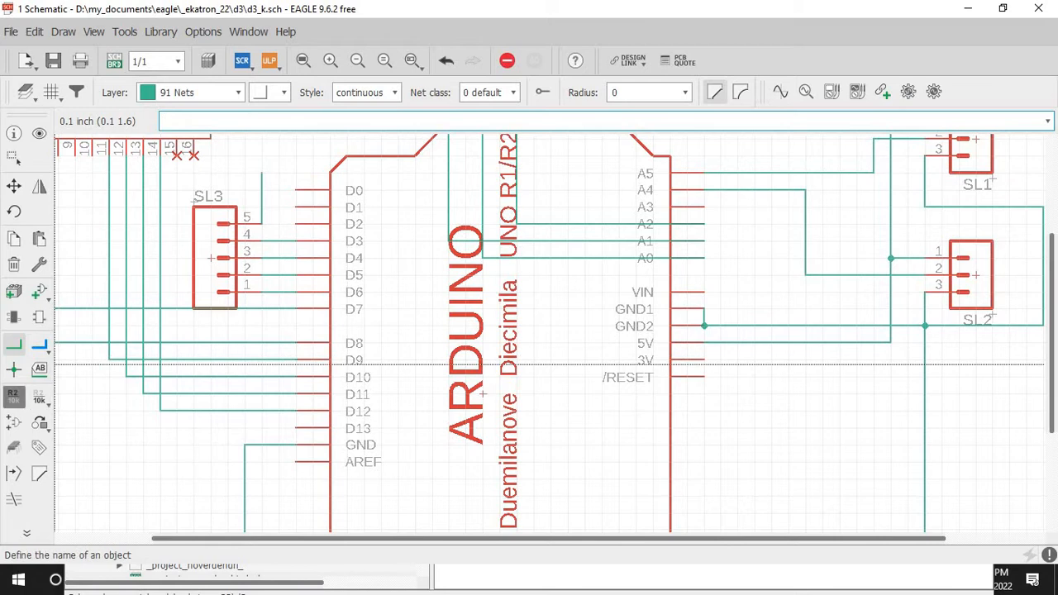
Step: Name the short net from SL3 pin 5 GND with a label placed, and connect it to the existing GND net
left_click(13, 395)
left_click(263, 185)
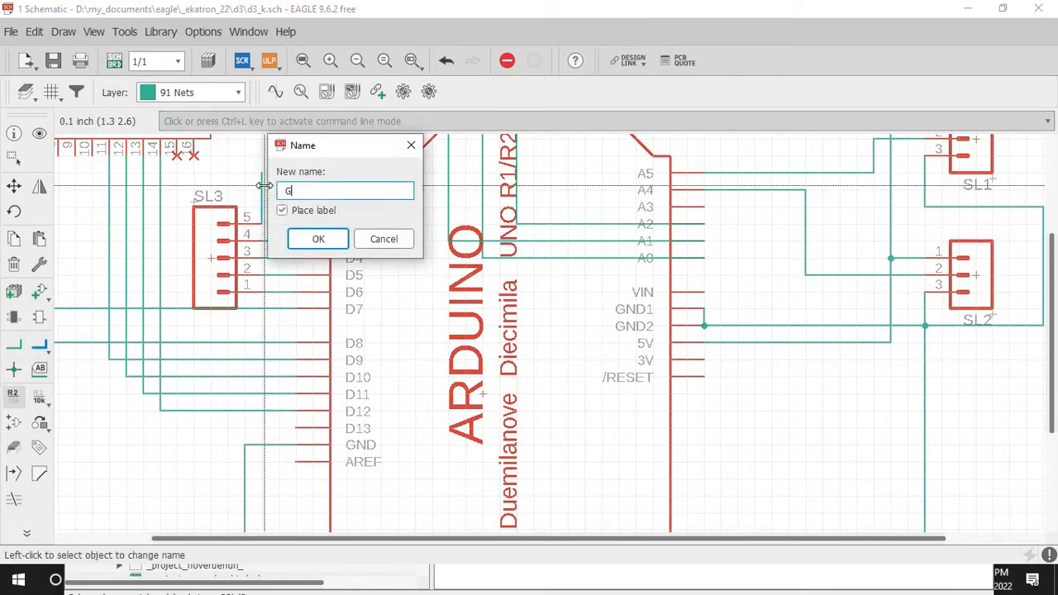
key("Return")
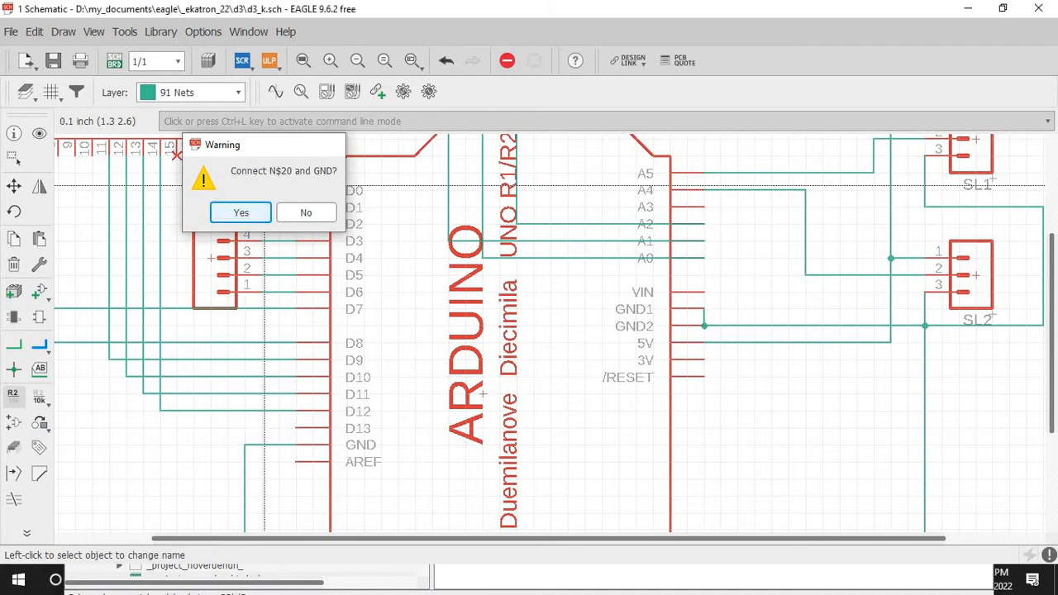
key("Return")
Step: Create the d3_k.brd board from the schematic and maximize the board window
left_click(114, 62)
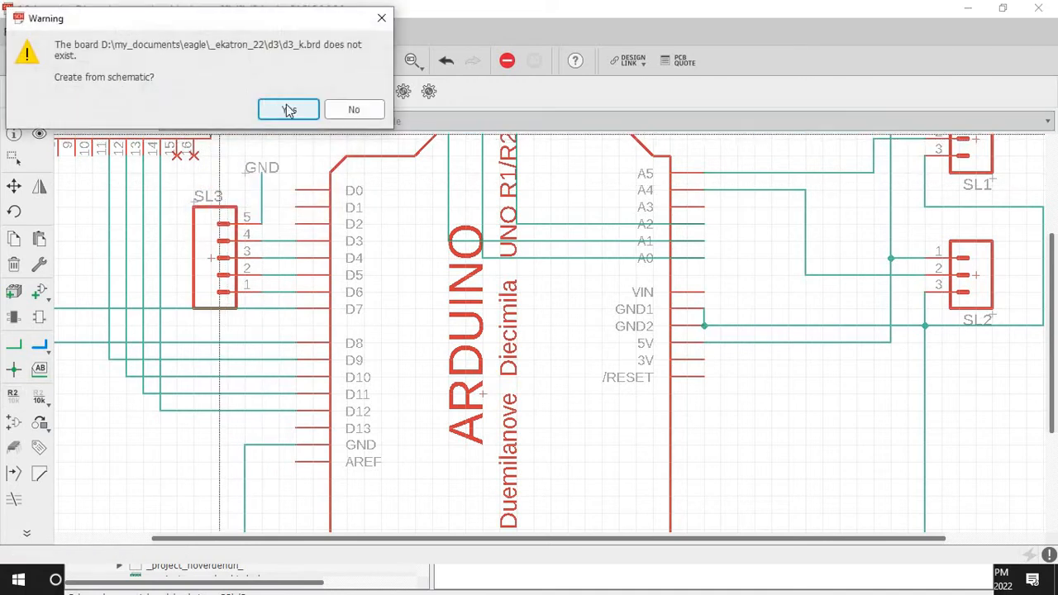
left_click(289, 108)
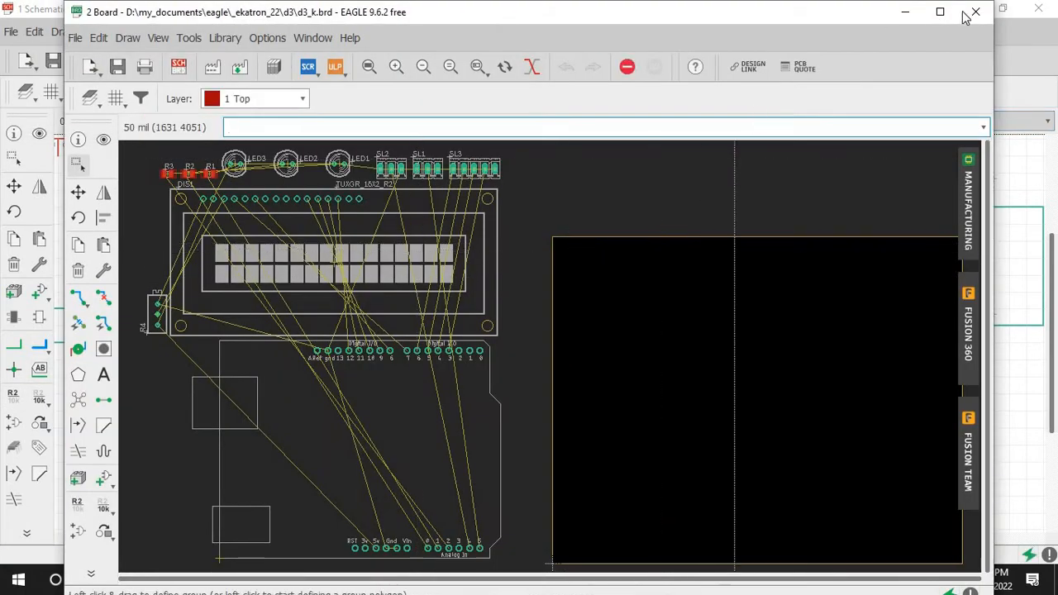
left_click(940, 12)
Step: Rotate the Arduino upright and place it within the board outline, with its connector end extending past the lower edge
left_click(13, 186)
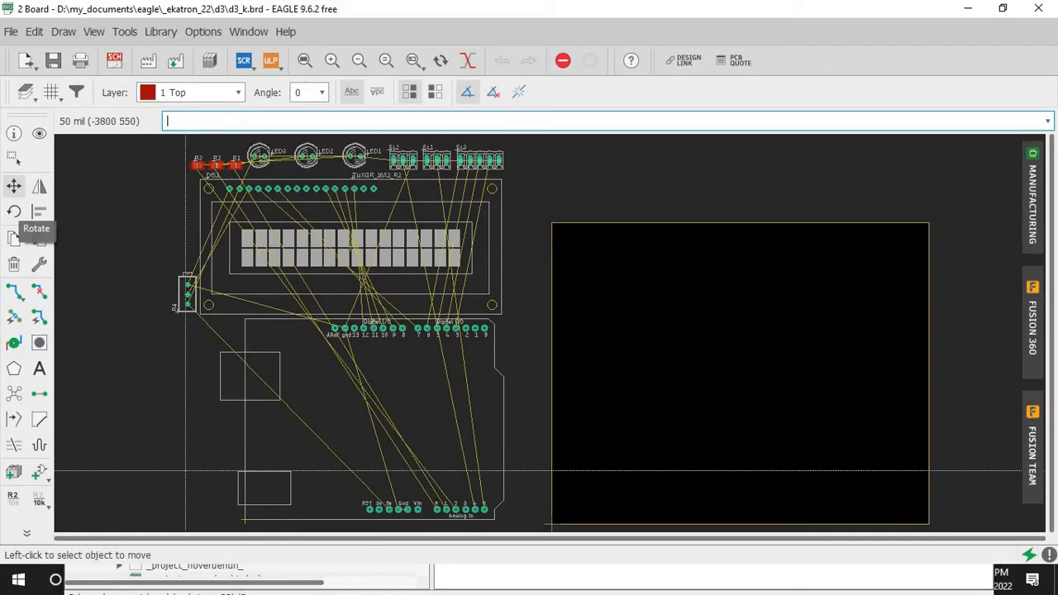
left_click(242, 520)
right_click(745, 521)
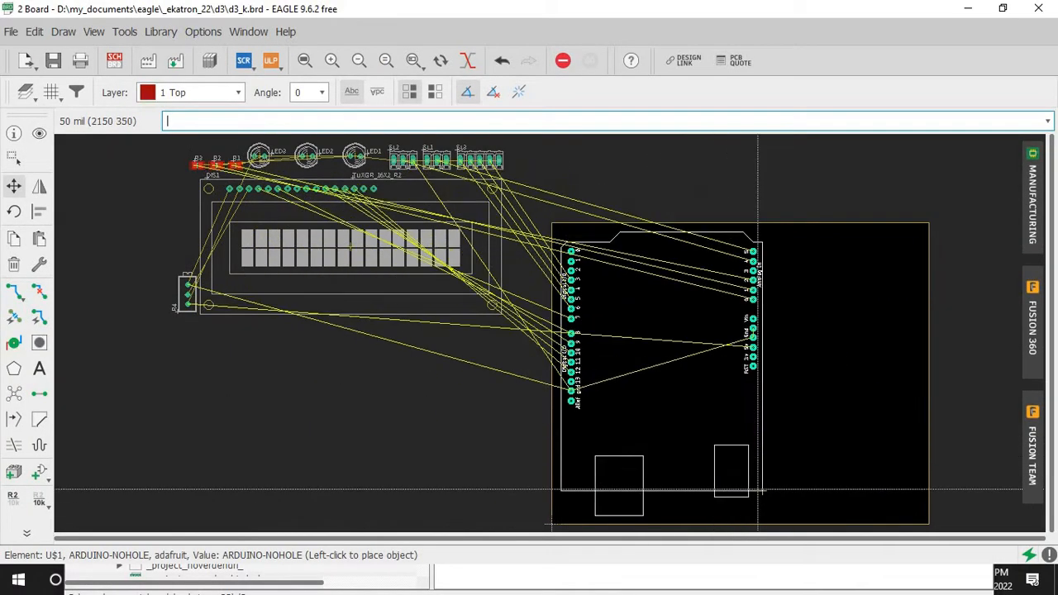
left_click(359, 60)
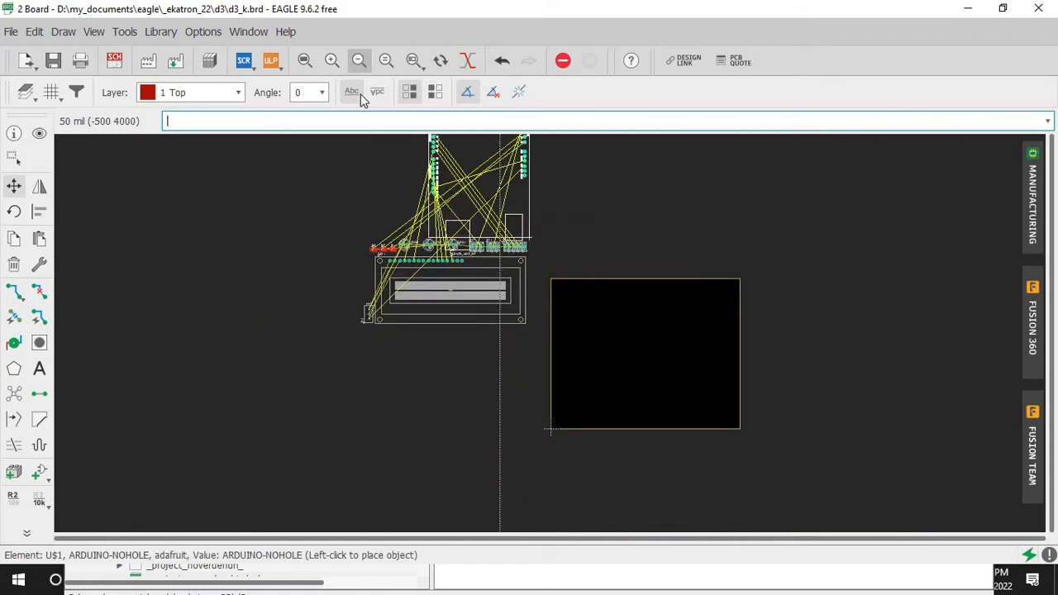
left_click(696, 448)
Step: Place the LCD display DIS1 across the upper part of the board and trimmer R4 just to its left
left_click(474, 284)
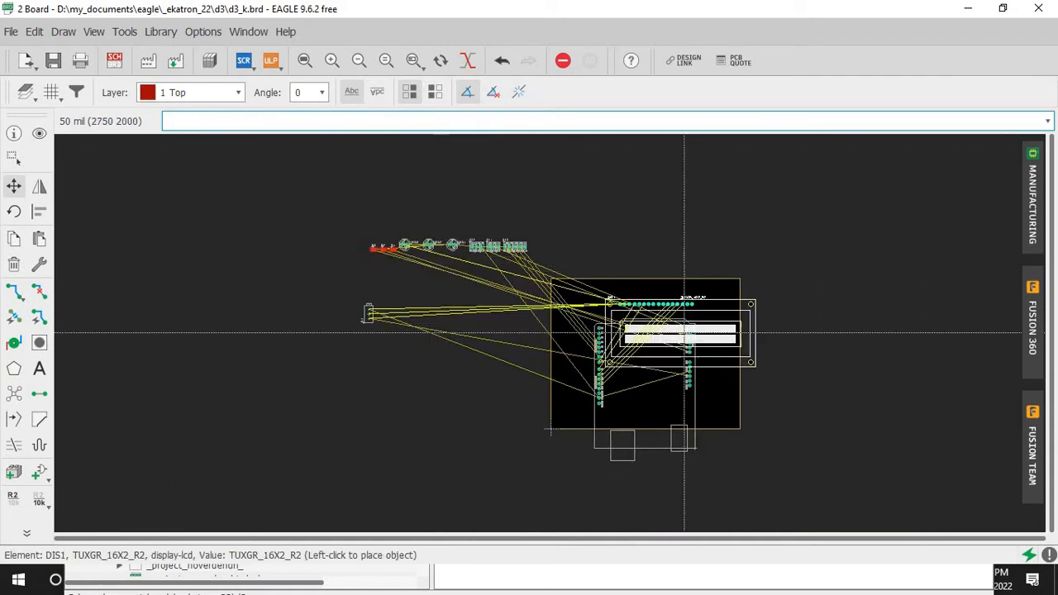
left_click(635, 321)
left_click(368, 314)
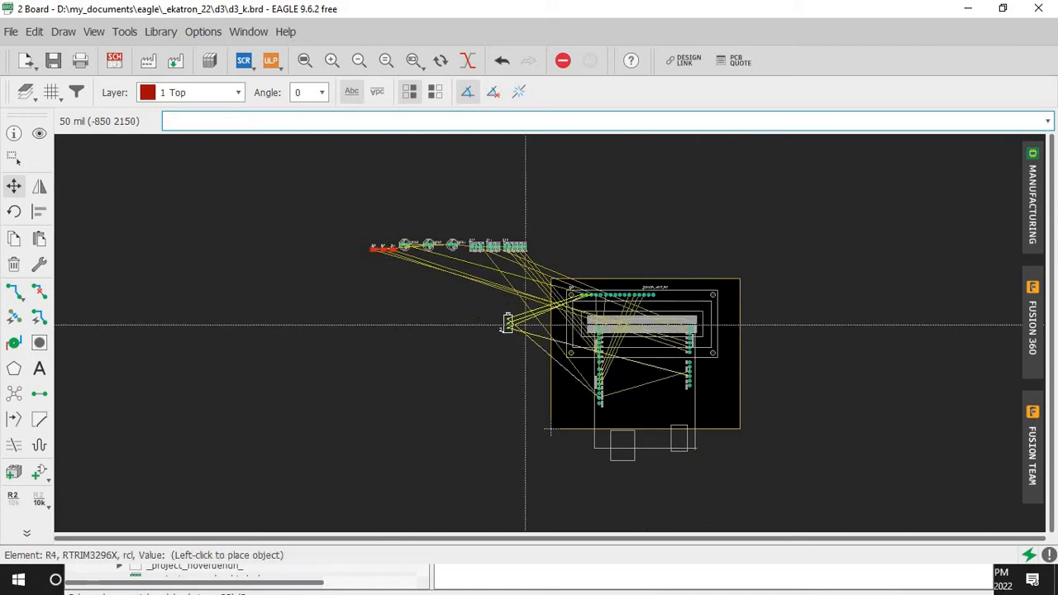
left_click(562, 321)
Step: Group the remaining resistors, LEDs and connectors, rotate the group 180 degrees and place it along the board's lower edge
left_click(13, 157)
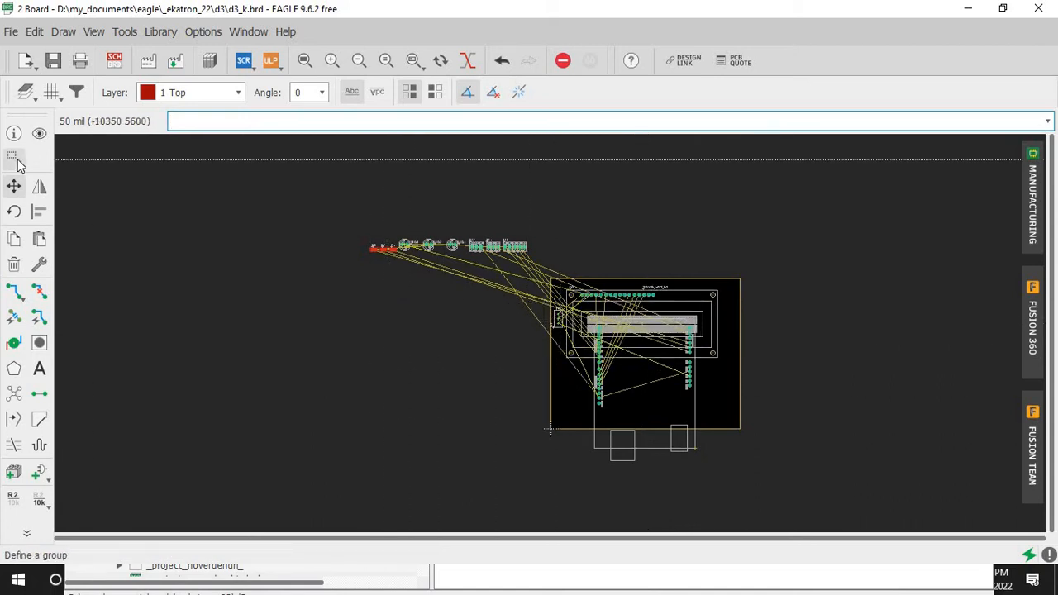
left_click_drag(277, 208, 512, 257)
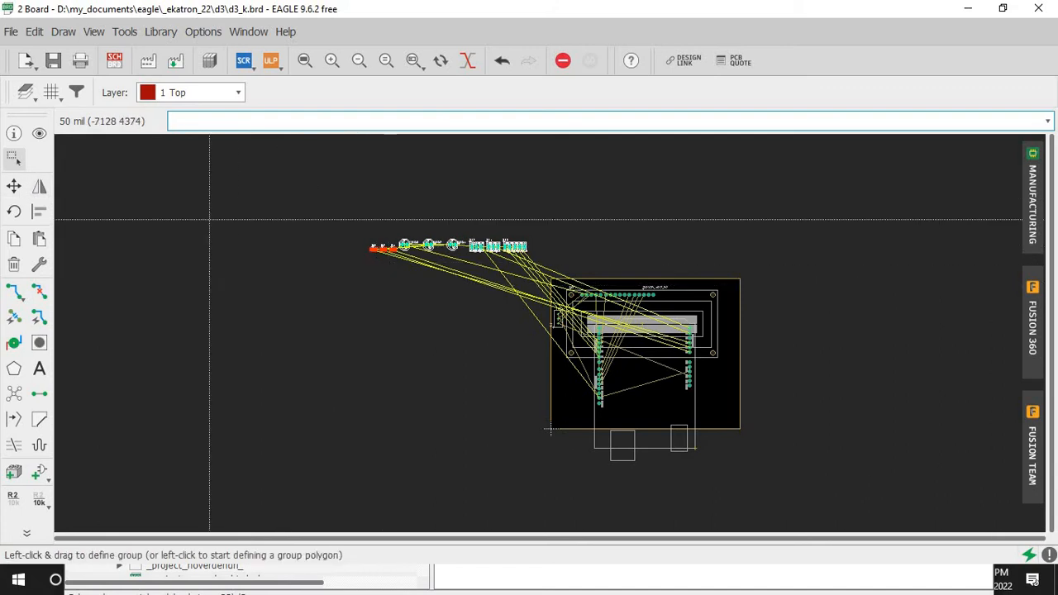
left_click(13, 187)
right_click(348, 307, "ctrl")
left_click(390, 313)
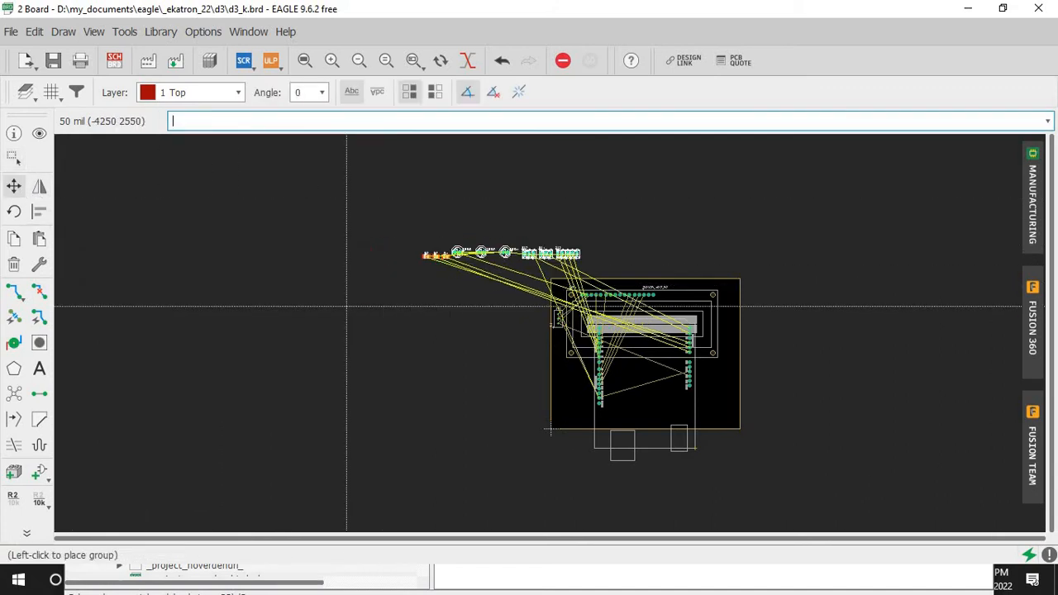
right_click(347, 323)
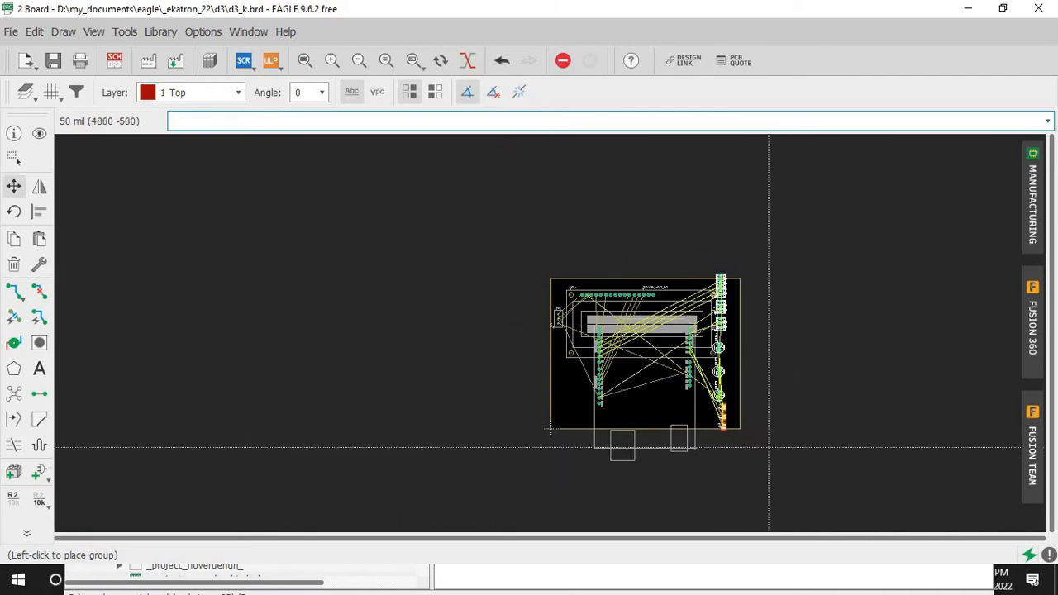
right_click(768, 434)
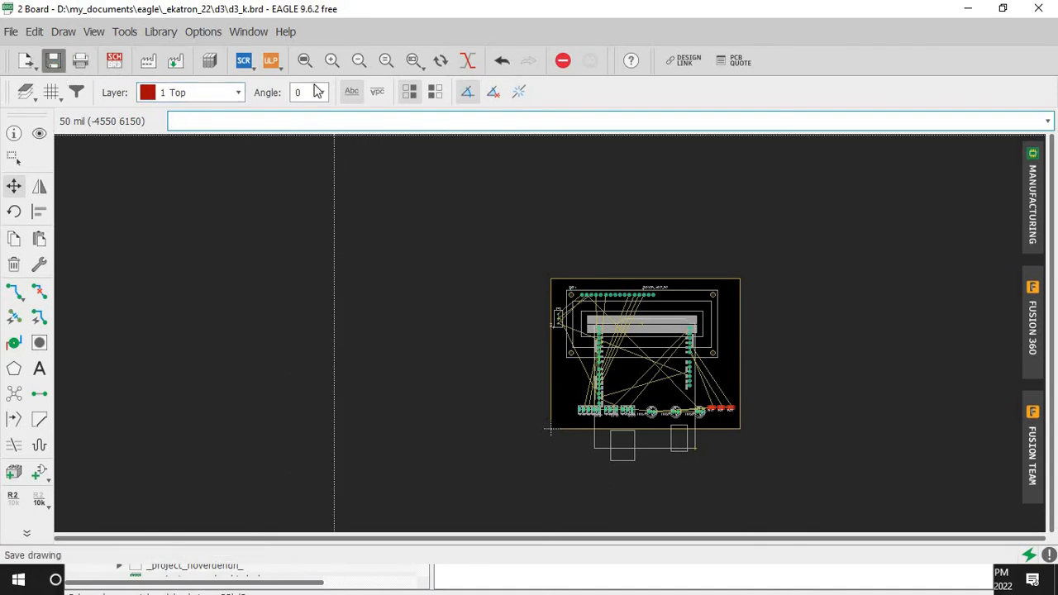
Step: Rotate connector SL3 vertically and place it at the board's left edge, below the trimmer and the LCD
left_click(305, 61)
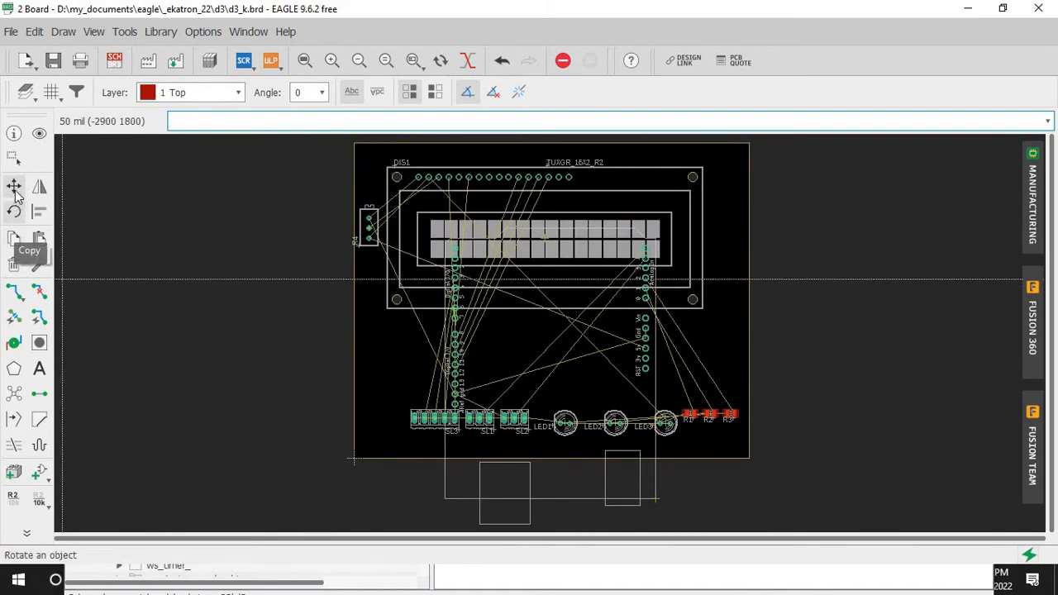
left_click(440, 418)
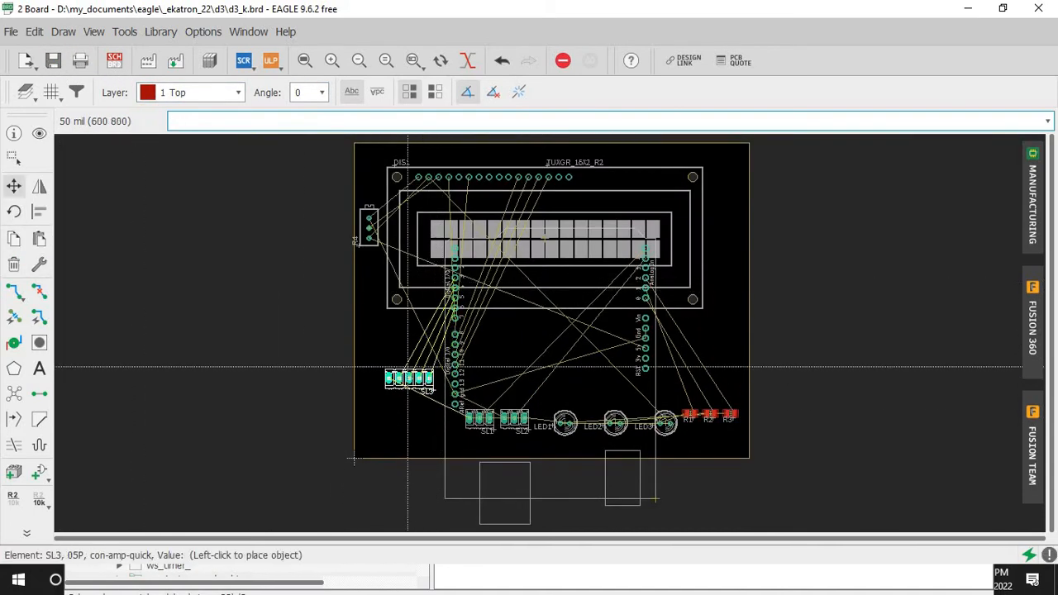
right_click(394, 347)
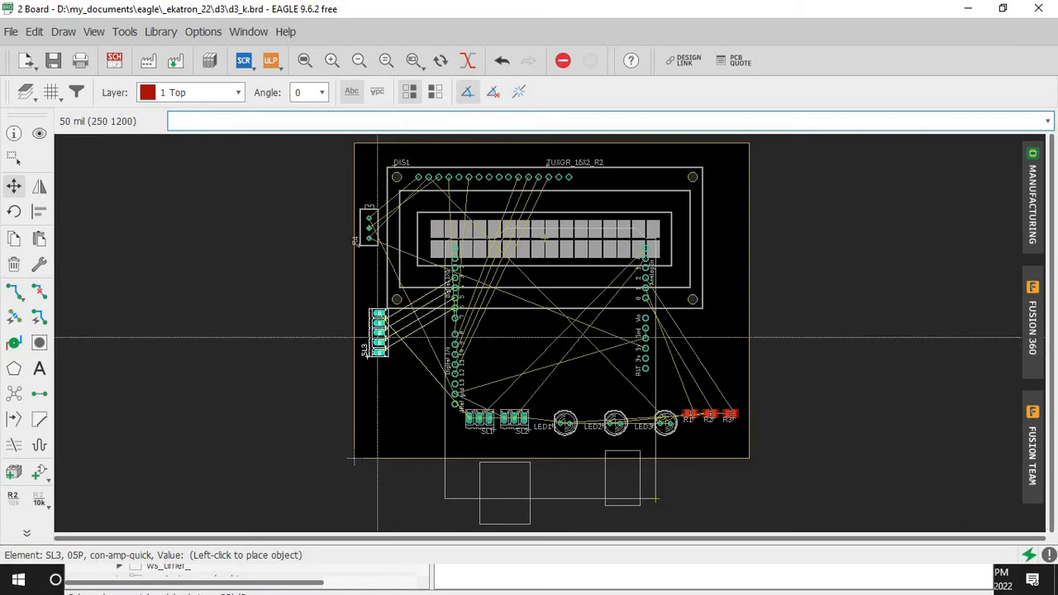
Step: Rotate connectors SL1 and SL2 vertically and stack them at the board's right edge beside the LCD, SL1 on top
left_click(480, 420)
right_click(728, 289)
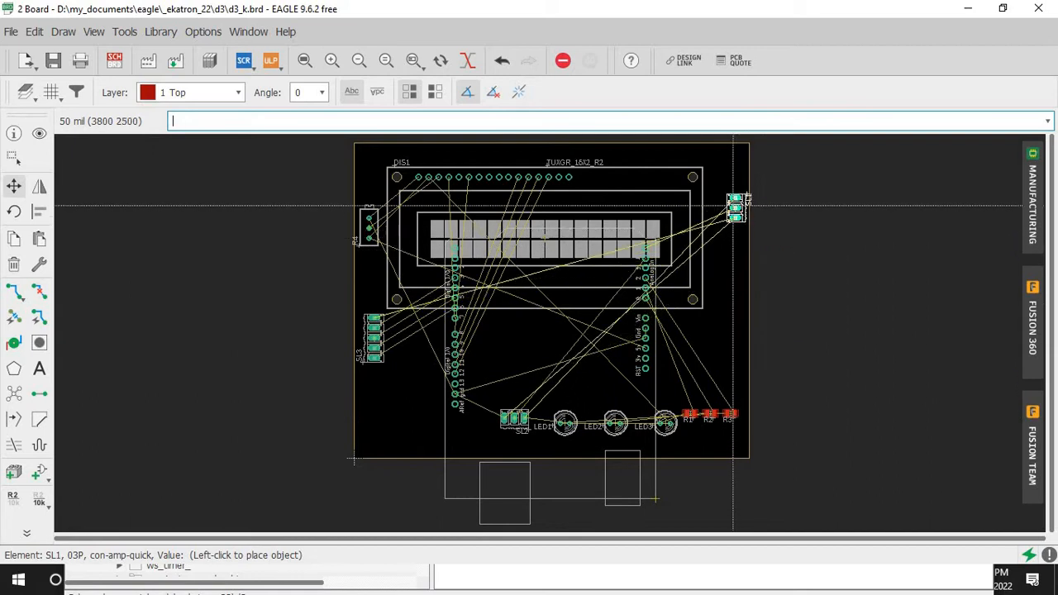
left_click(730, 187)
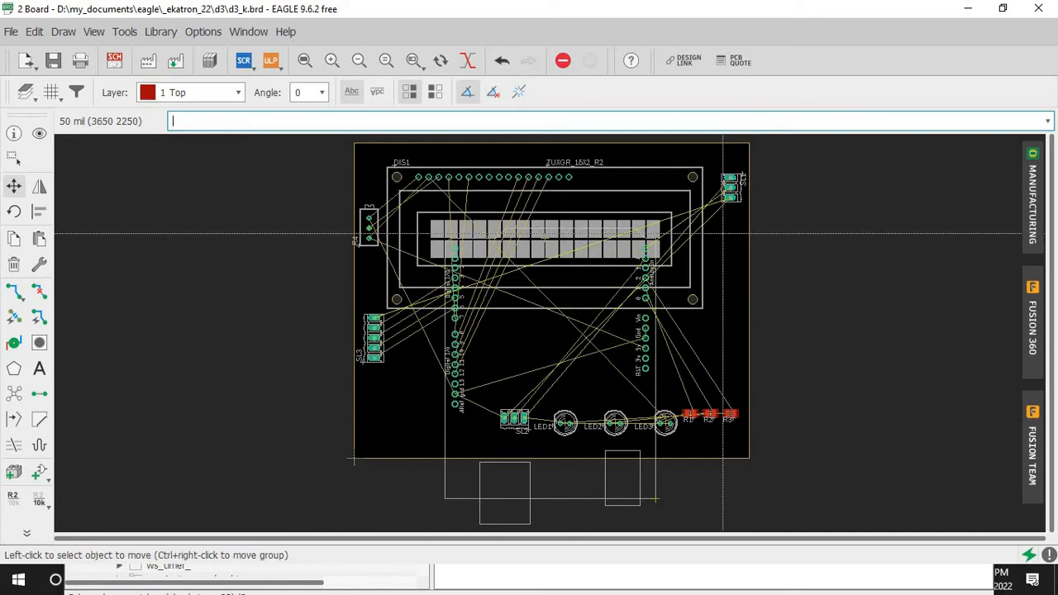
left_click(516, 419)
right_click(727, 273)
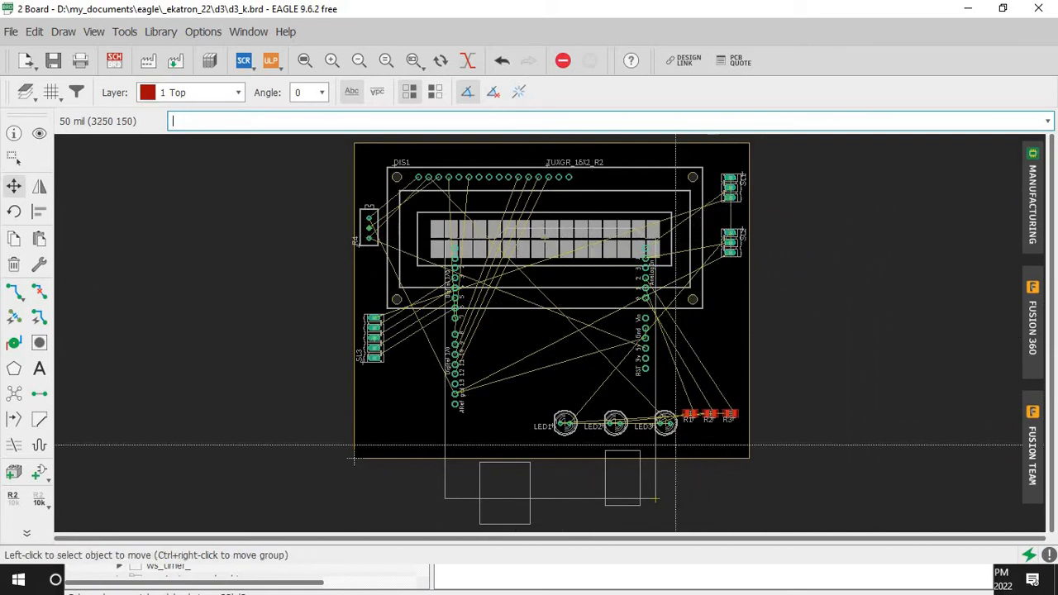
Step: Rotate LED1 vertically and place it at the board's left edge between trimmer R4 and connector SL3
left_click(565, 424)
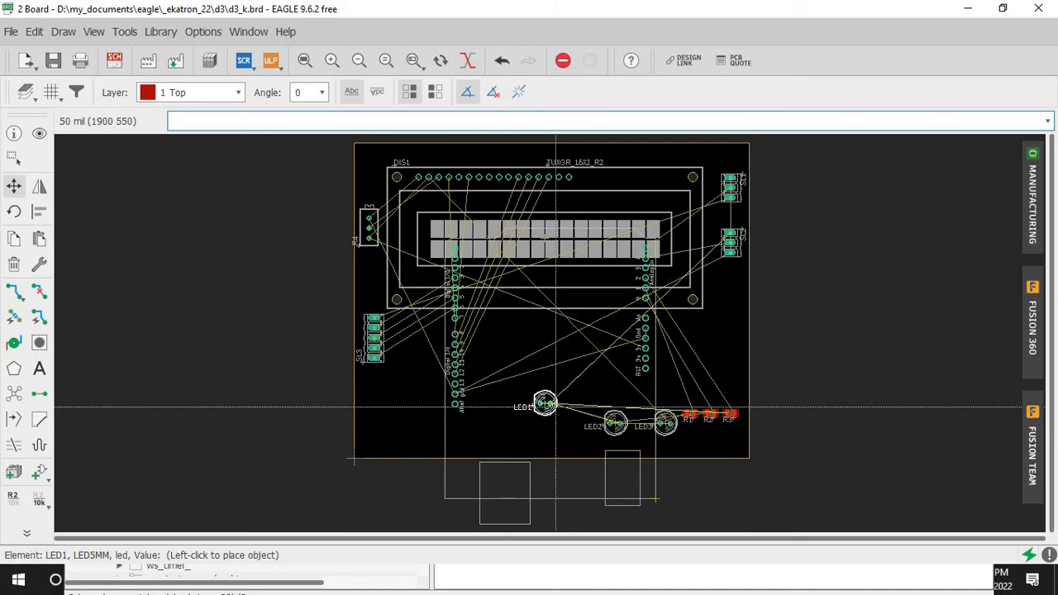
right_click(382, 273)
left_click(378, 267)
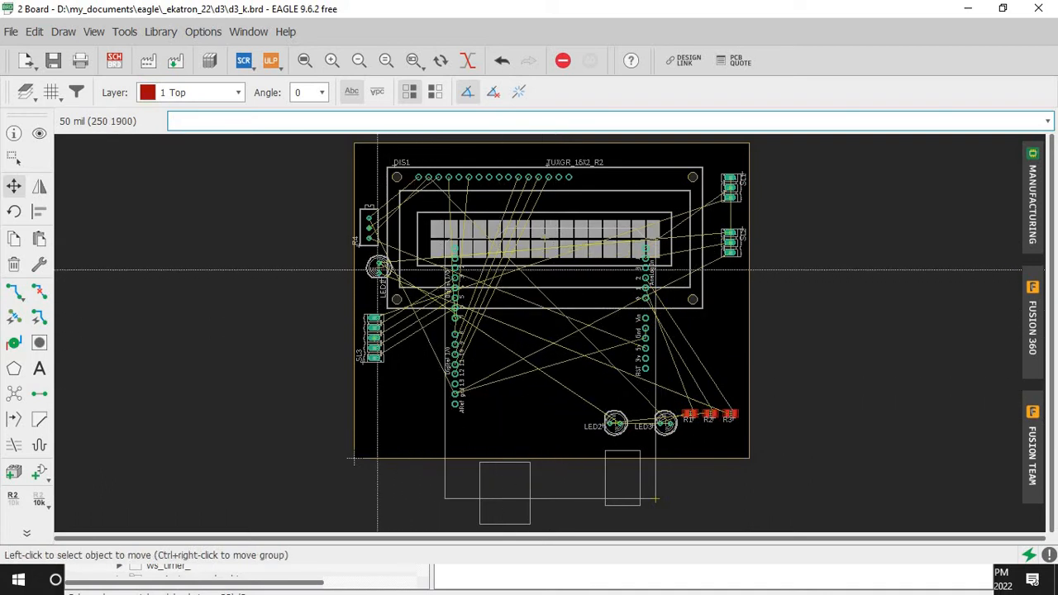
Step: Rotate LED3 and LED2 vertically and stack them right of the Arduino's power pins, LED3 above LED2
left_click(666, 424)
right_click(689, 350)
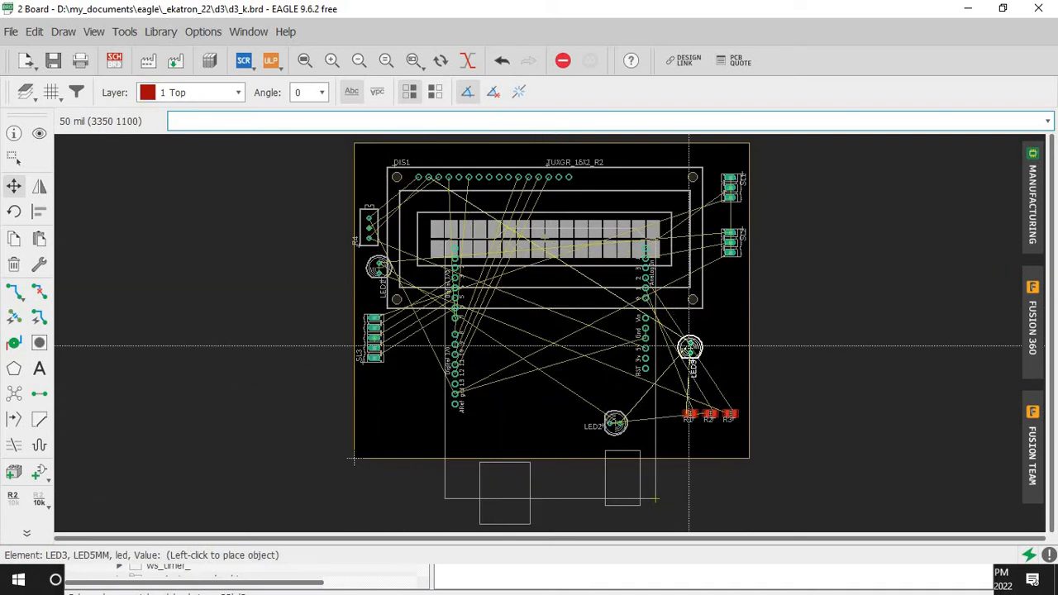
left_click(690, 347)
left_click(616, 424)
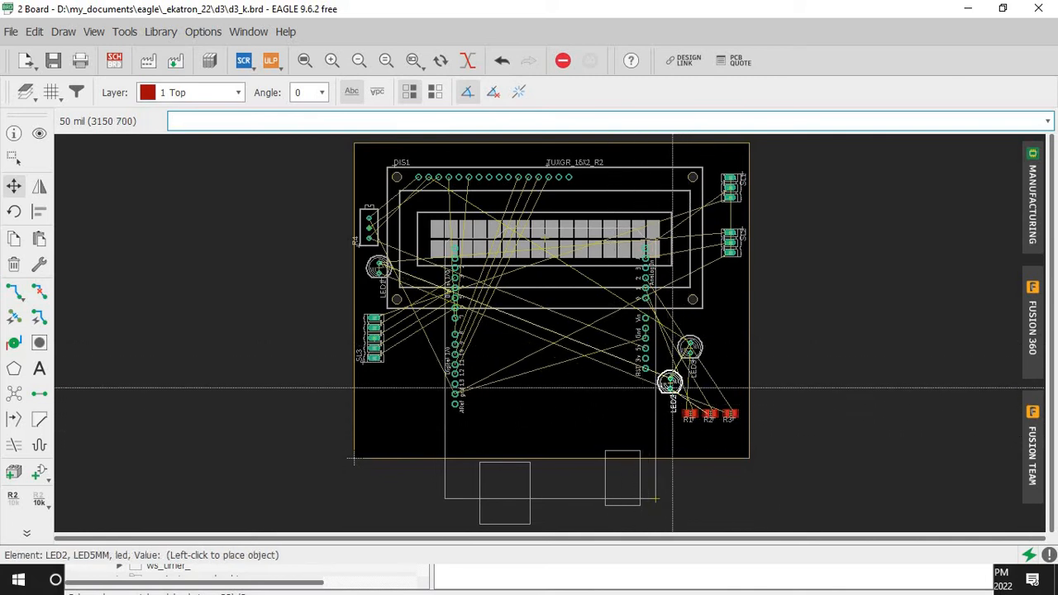
right_click(683, 378)
left_click(690, 383)
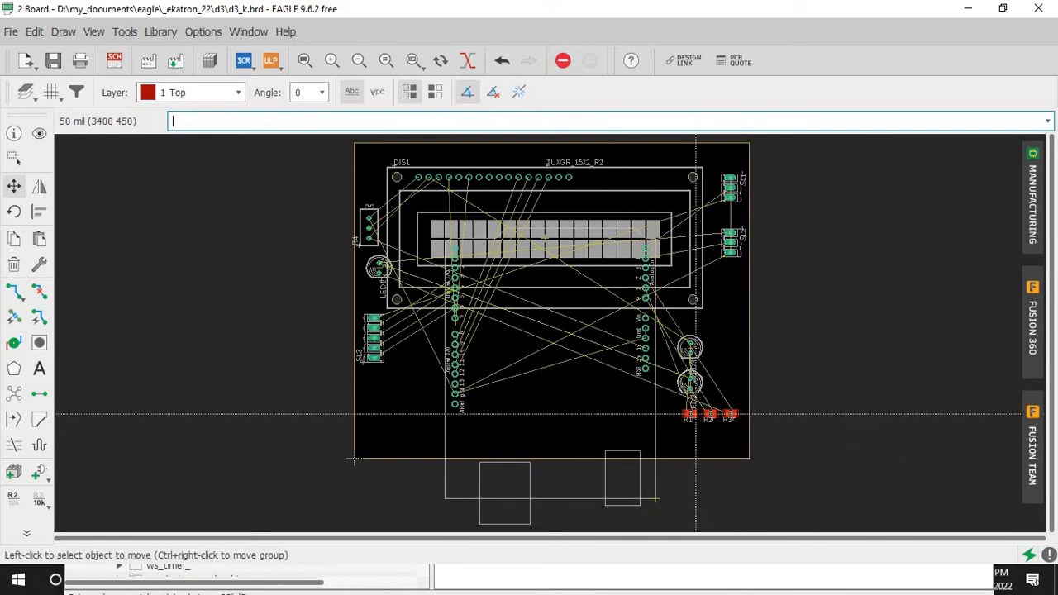
Step: Move resistors R1, R2 and R3 beside the Arduino's analog pins, level with pins 1, 0 and 2 respectively
left_click(685, 416)
left_click(685, 416)
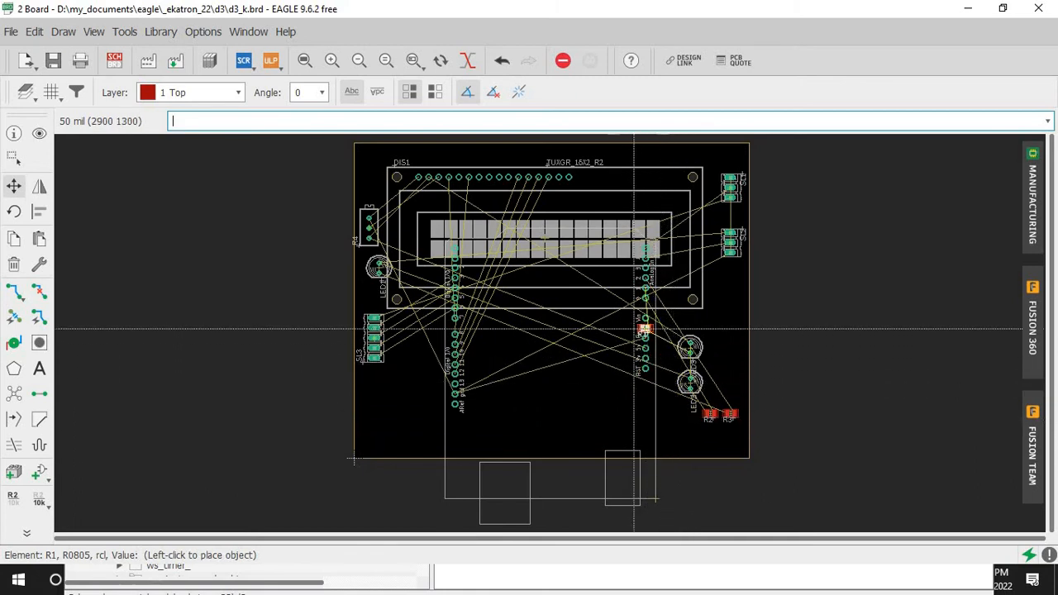
left_click(626, 290)
left_click(709, 414)
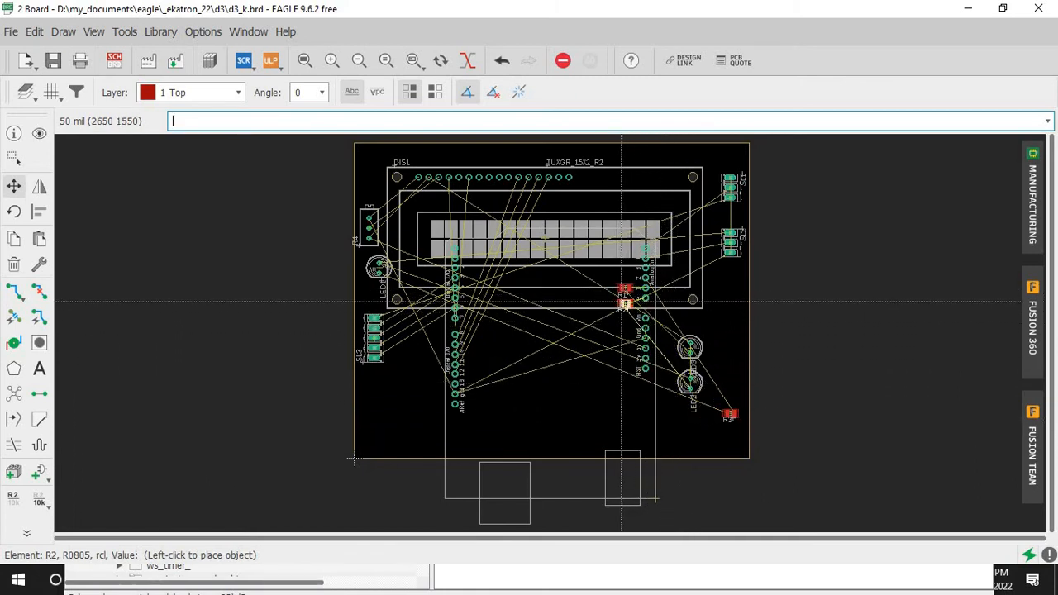
left_click(624, 295)
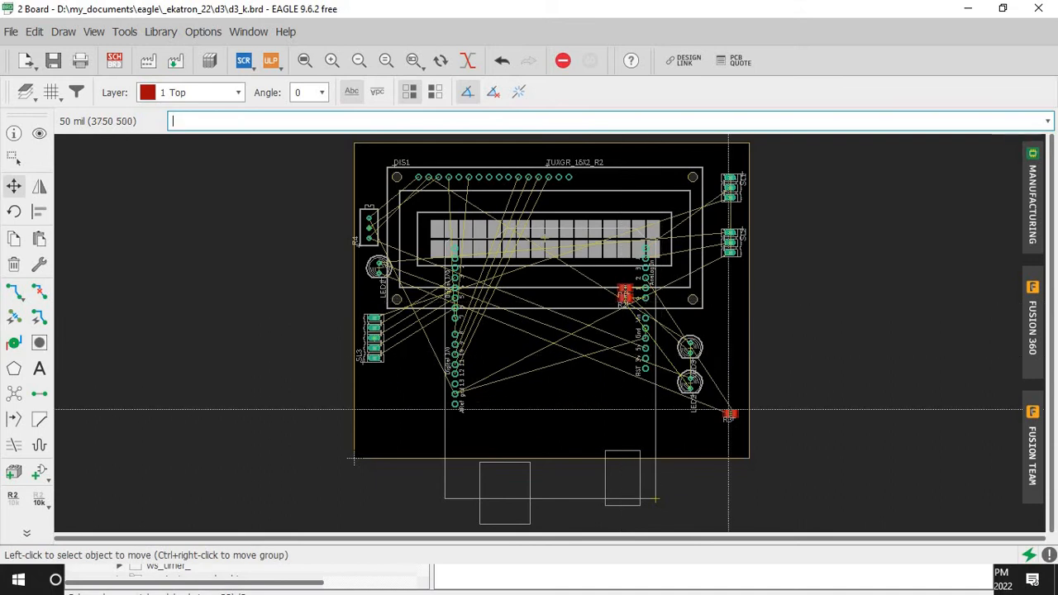
left_click(731, 413)
left_click(626, 287)
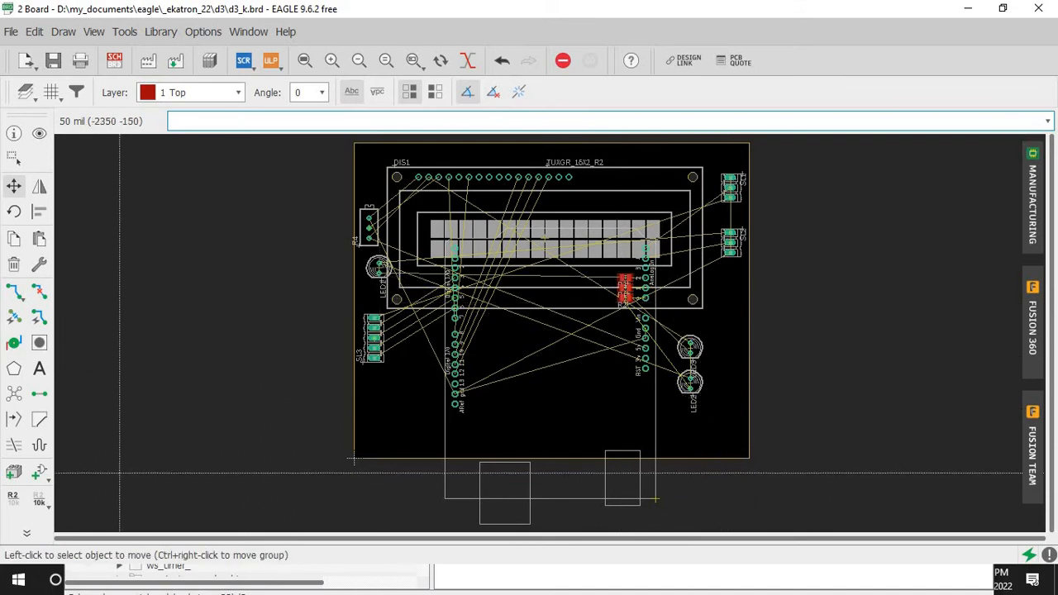
Step: Recalculate the ratsnest and inspect the airwires around the Arduino and LEDs
left_click(17, 396)
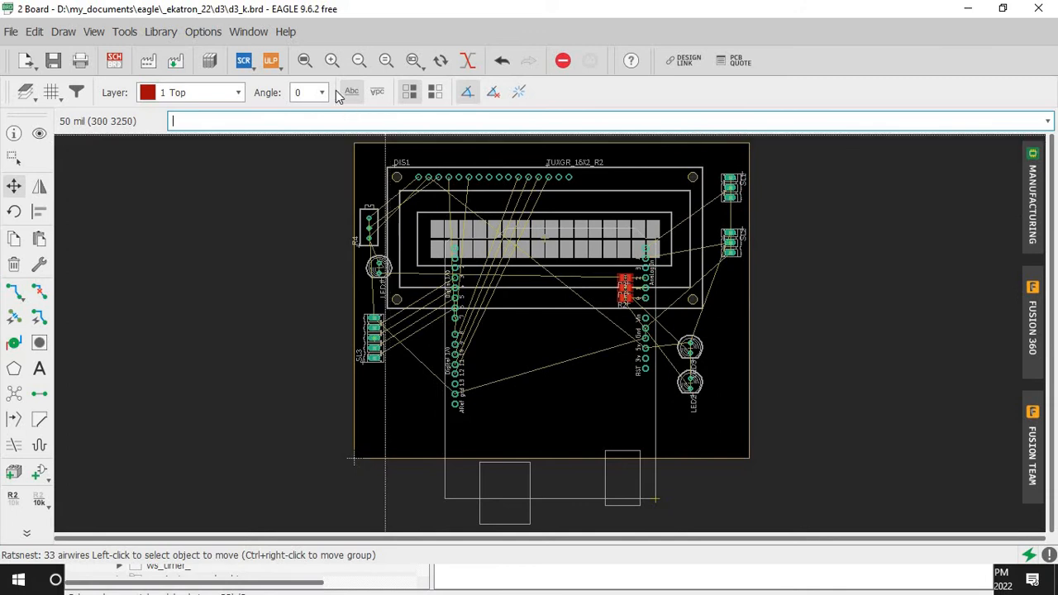
left_click(331, 63)
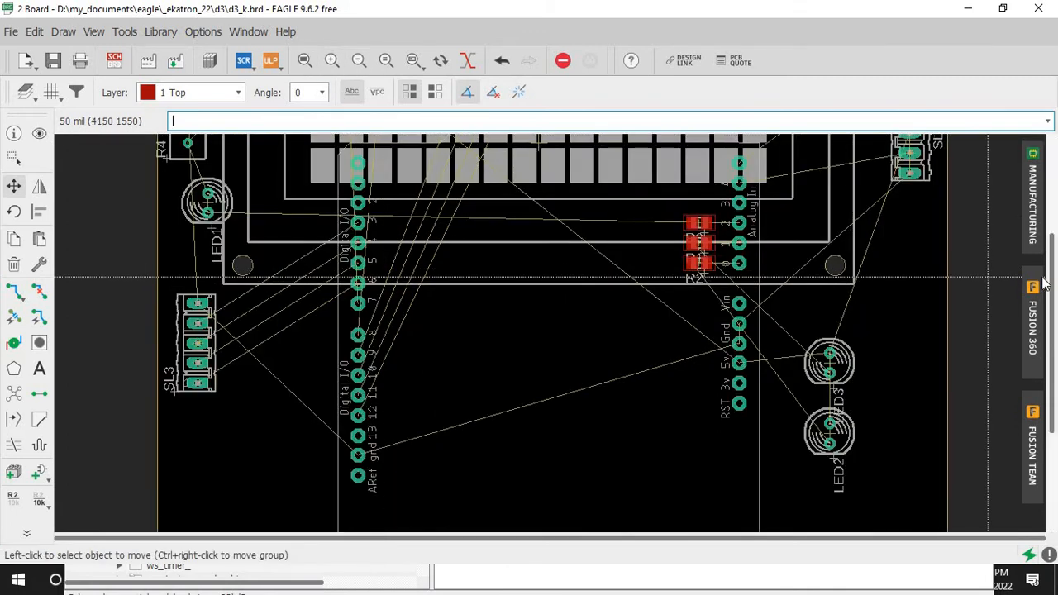
left_click_drag(1055, 291, 1055, 265)
key("F4")
Step: Set airwire routing to layer 16 Bottom with a width of 50, ignoring obstacles
left_click(16, 292)
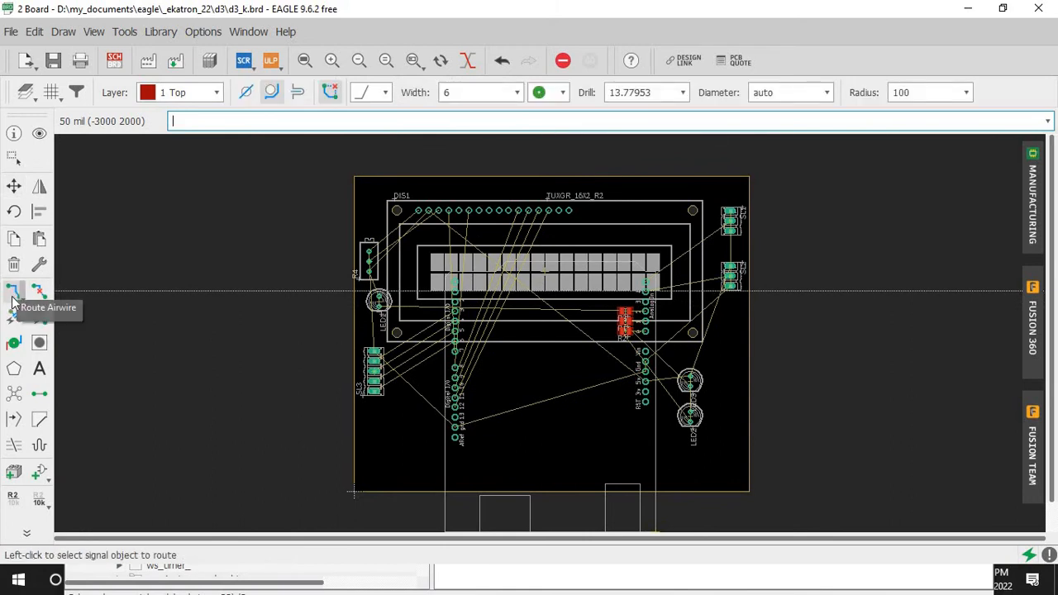
left_click(218, 94)
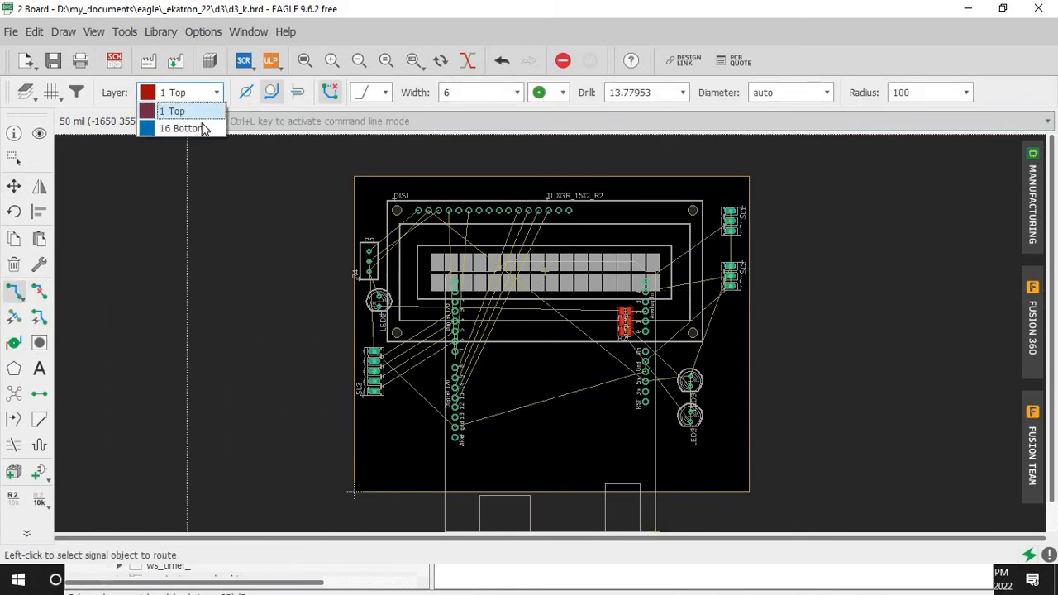
left_click(199, 128)
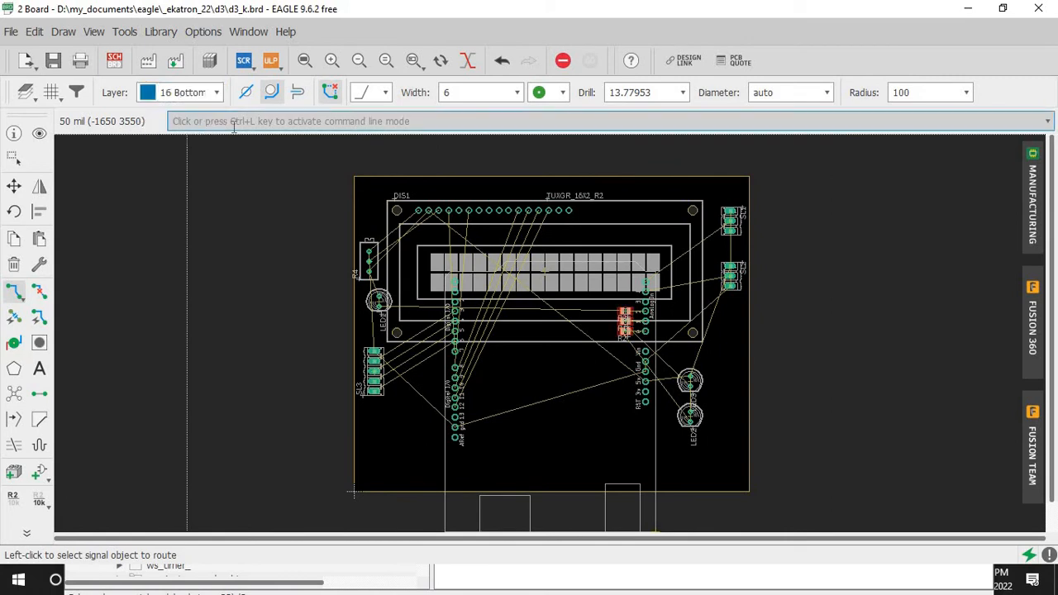
left_click(517, 94)
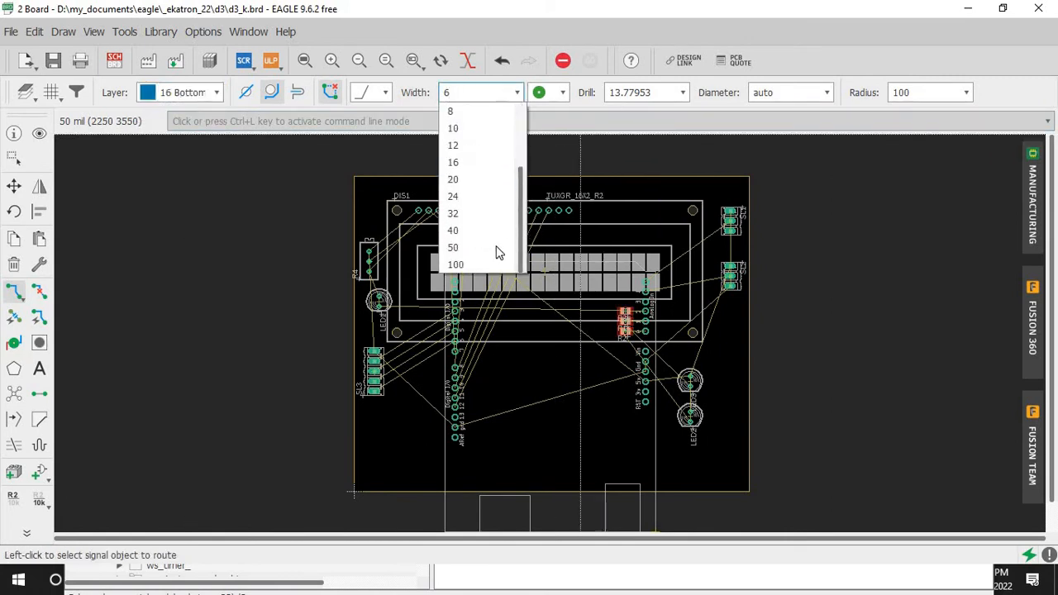
left_click(470, 249)
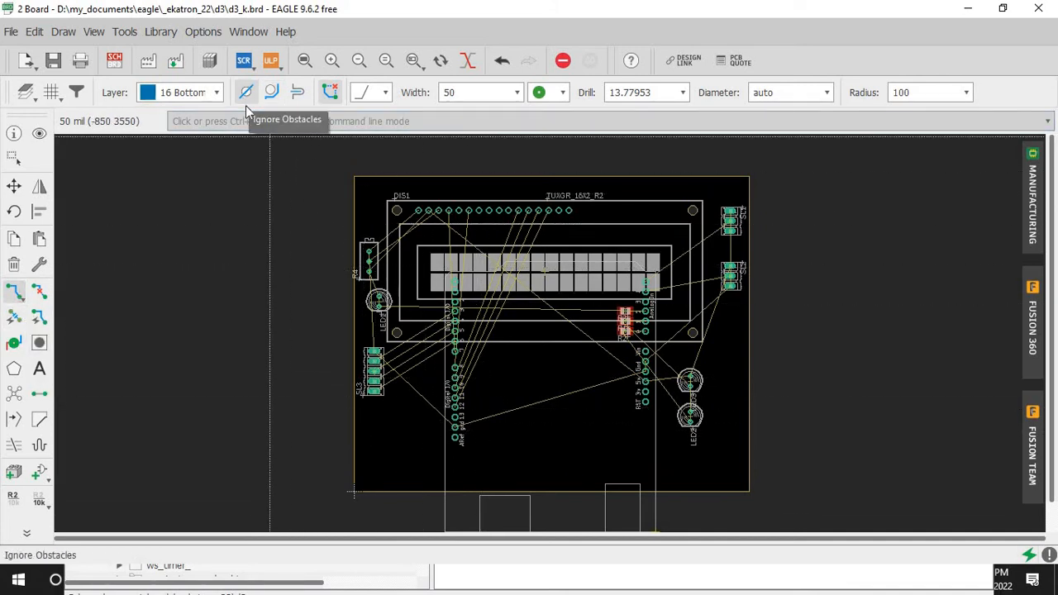
left_click(246, 93)
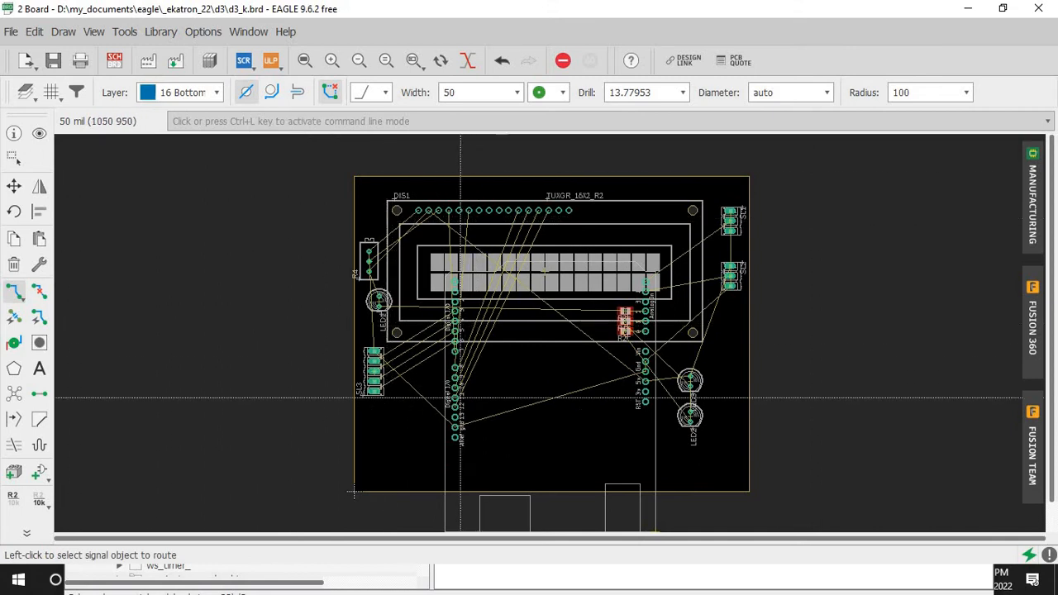
Step: Route signals N$1 to N$4 from Arduino digital pins 12, 11, 10 and 9 to LCD header pads 14, 13, 12 and 11
left_click(455, 406)
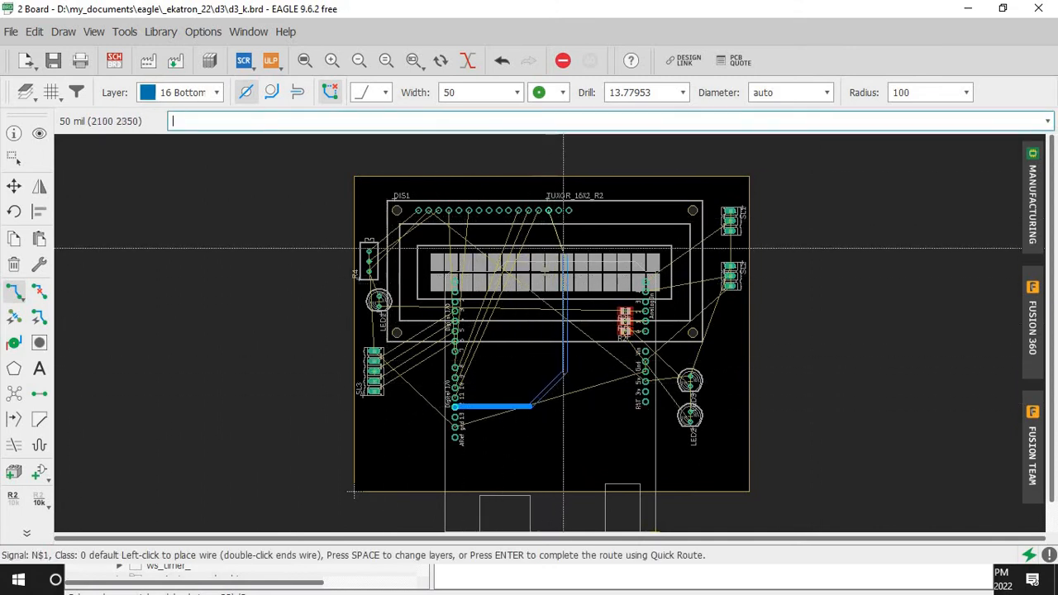
left_click(549, 211)
left_click(538, 211)
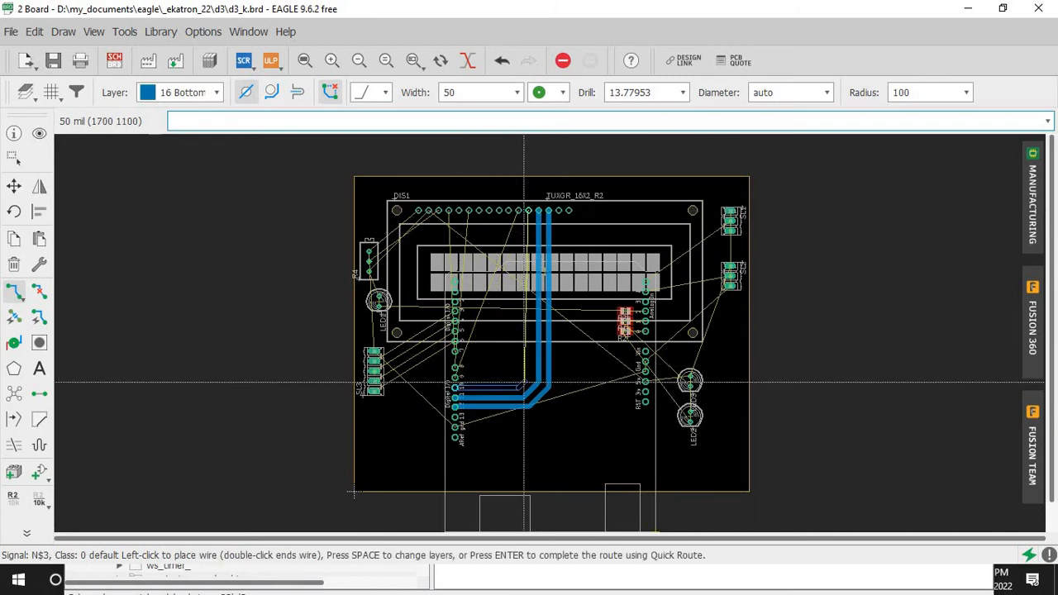
left_click(529, 212)
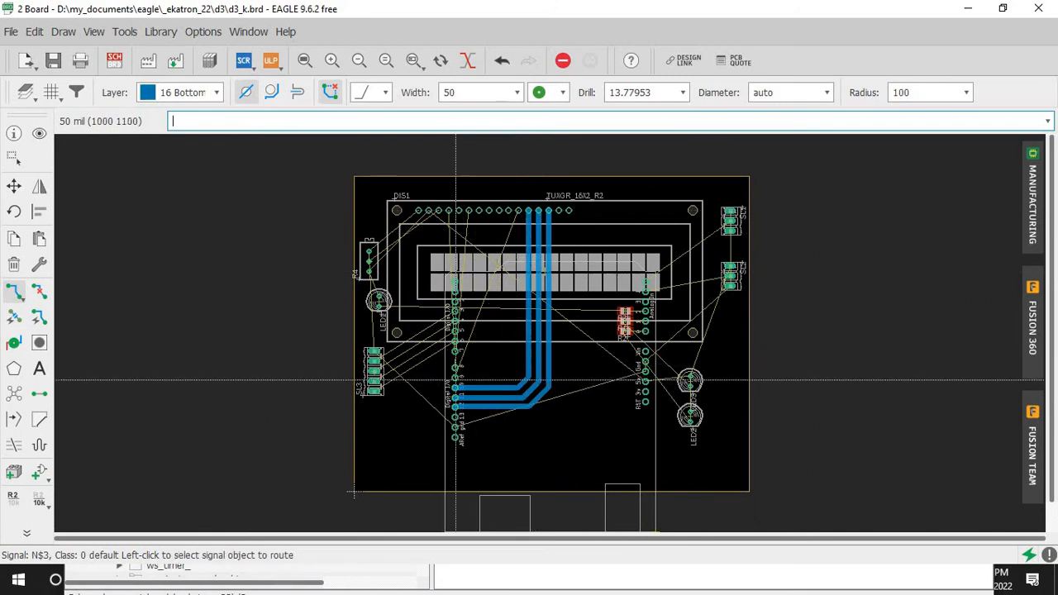
left_click(456, 382)
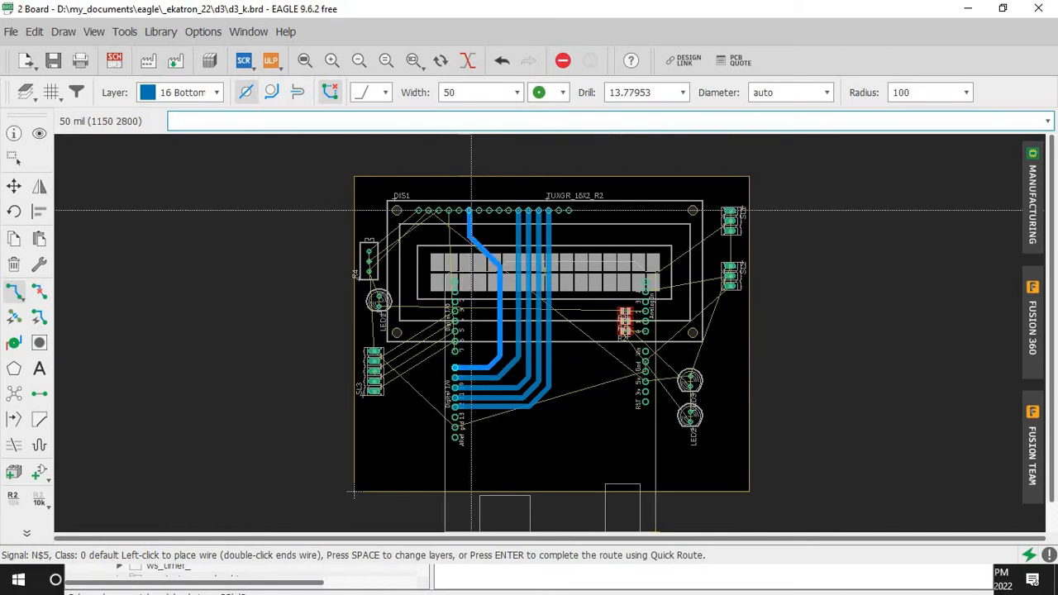
Step: Complete N$5 from Arduino pin 8 to the LCD's sixth pad and route N$6 from pin 7 to the fourth pad
key("ctrl+z")
left_click(20, 293)
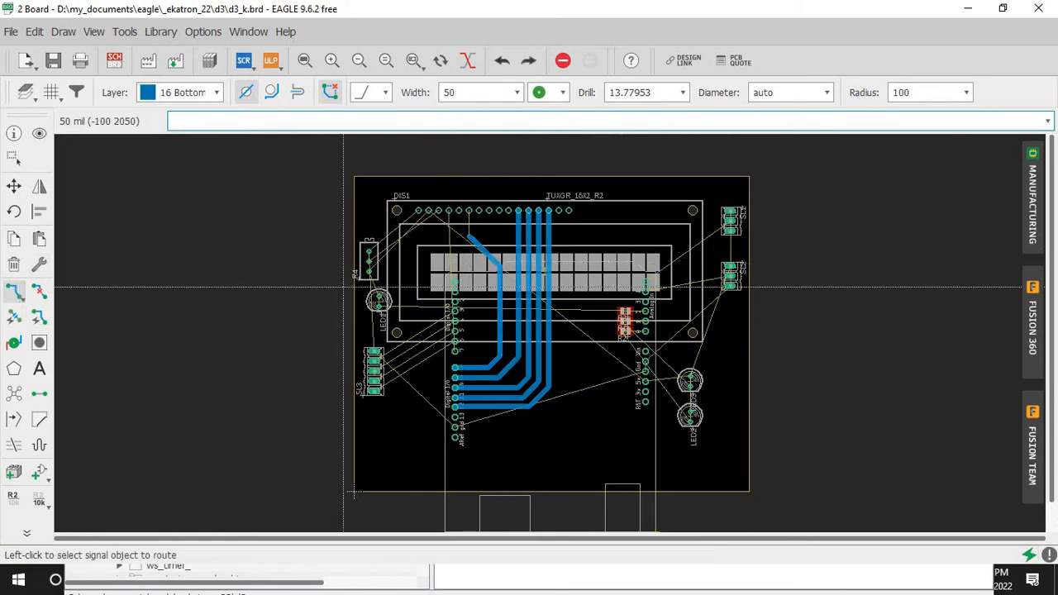
left_click(487, 350)
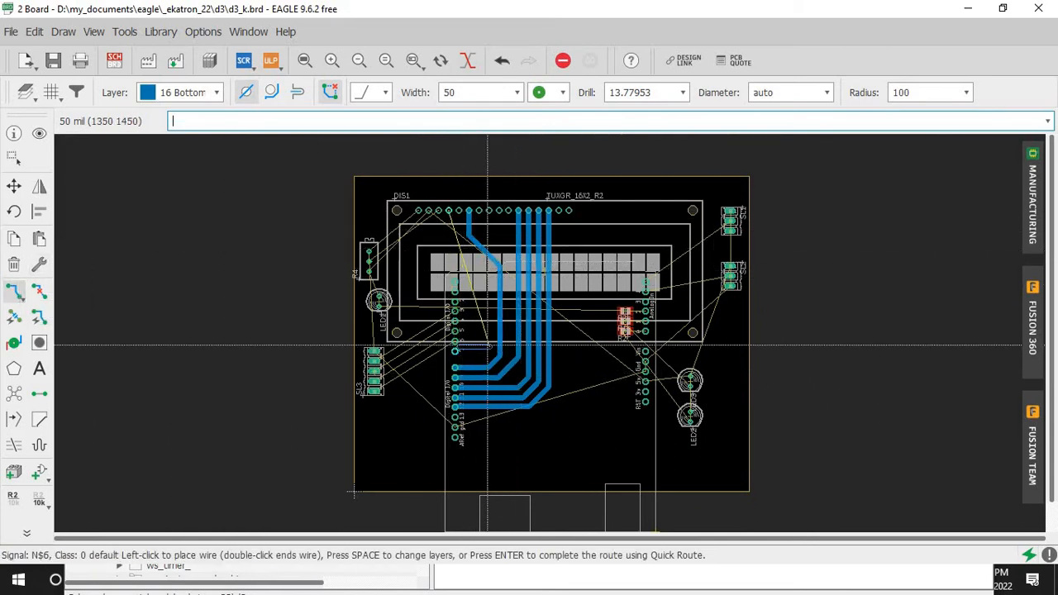
left_click(449, 211)
Step: Route GND from the Arduino's digital-side gnd pin to its power-side Gnd pin and straighten the dip in the trace
left_click(458, 428)
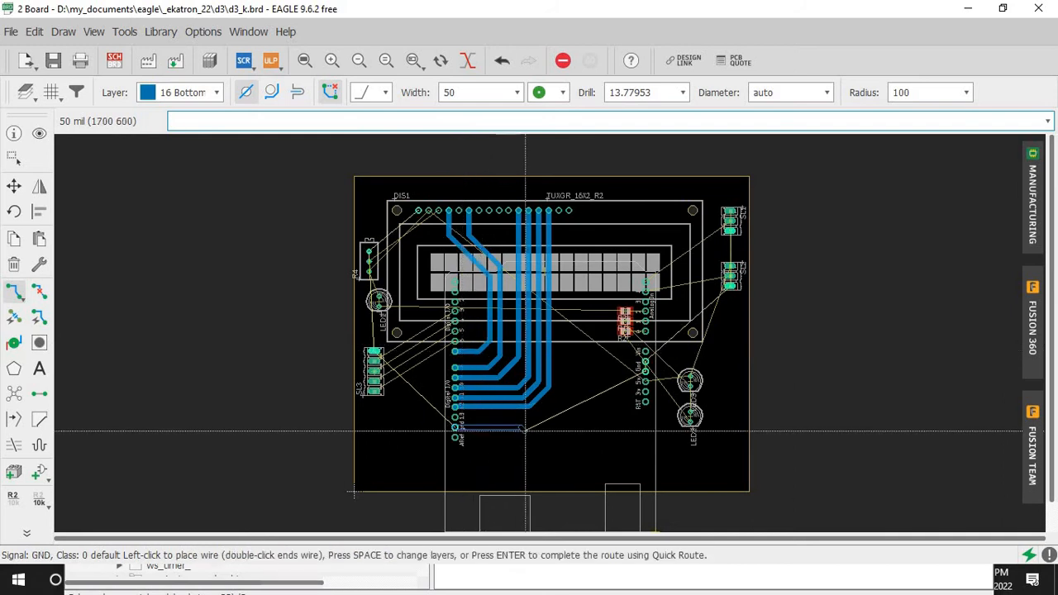
key("Return")
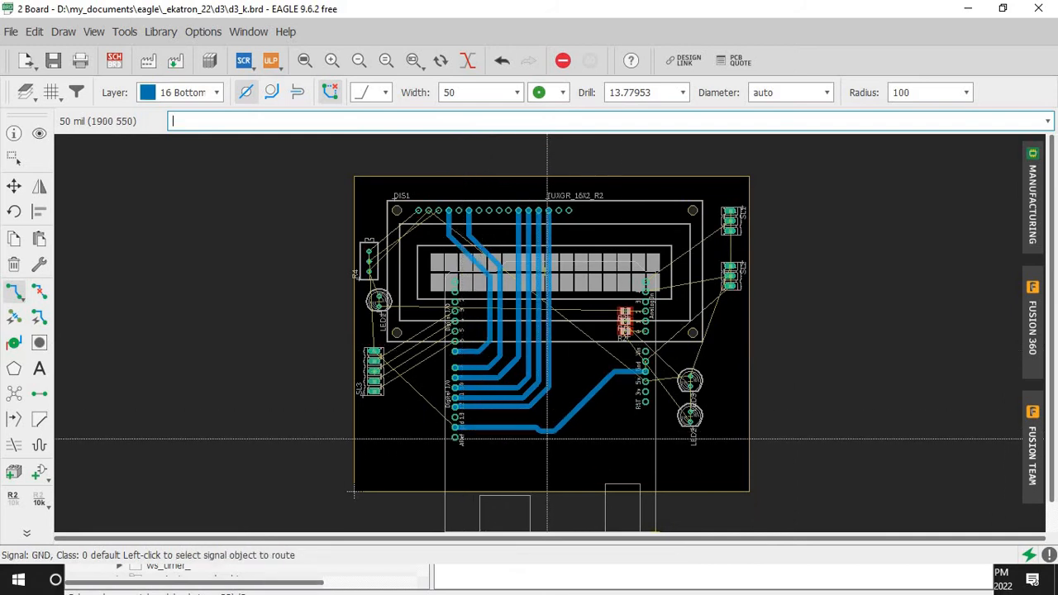
left_click(13, 186)
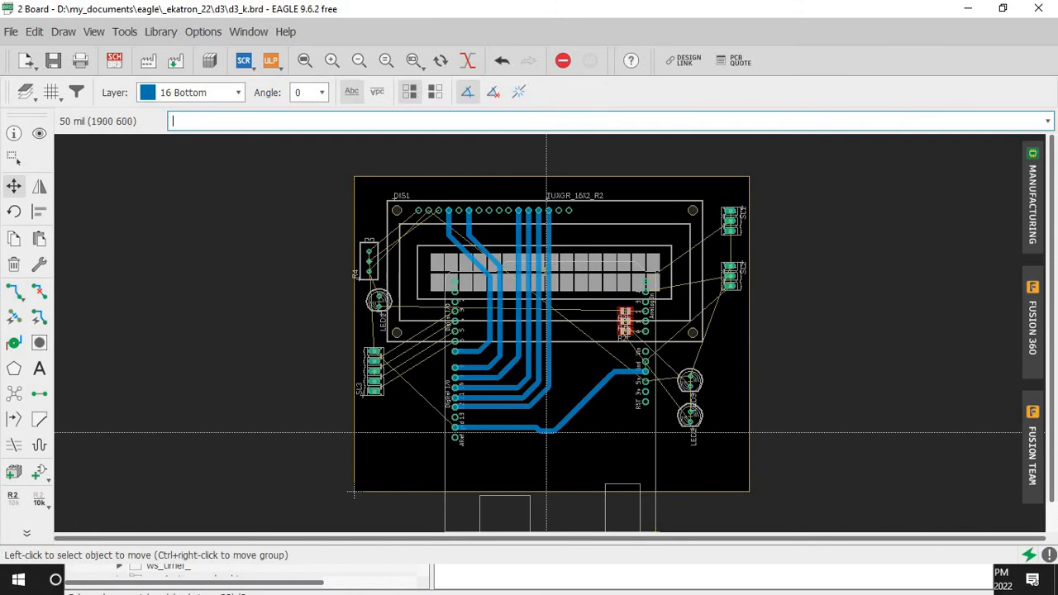
left_click(547, 432)
left_click(546, 427)
Step: Route GND from trimmer R4's upper pad up and across to the LCD header's first pad
left_click(13, 291)
left_click(369, 252)
left_click(369, 190)
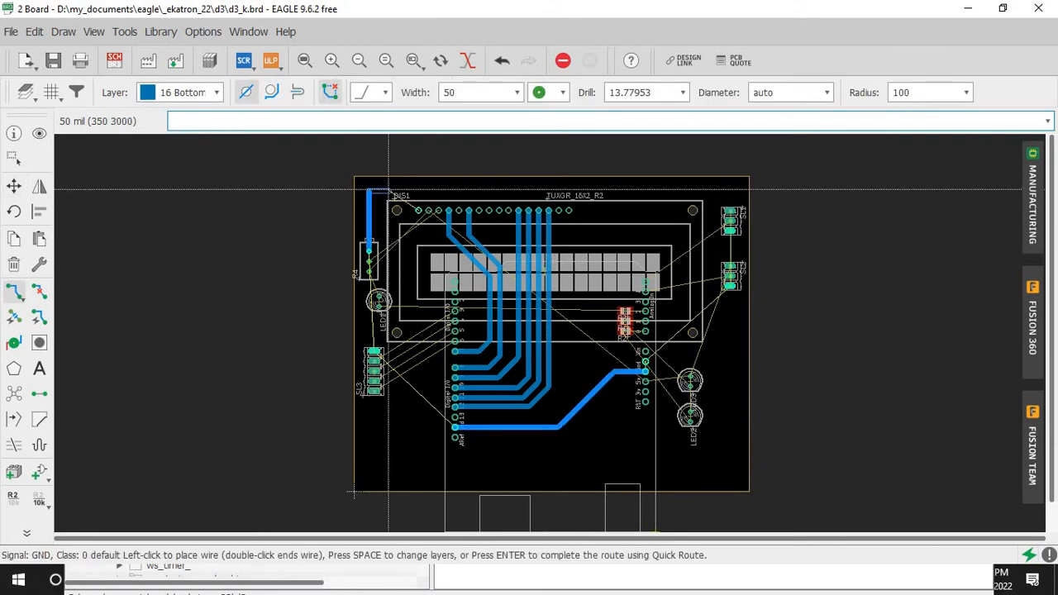
left_click(421, 210)
Step: Reshape the GND trace's corner above the LCD header's first pad into a small diagonal bend
left_click(330, 61)
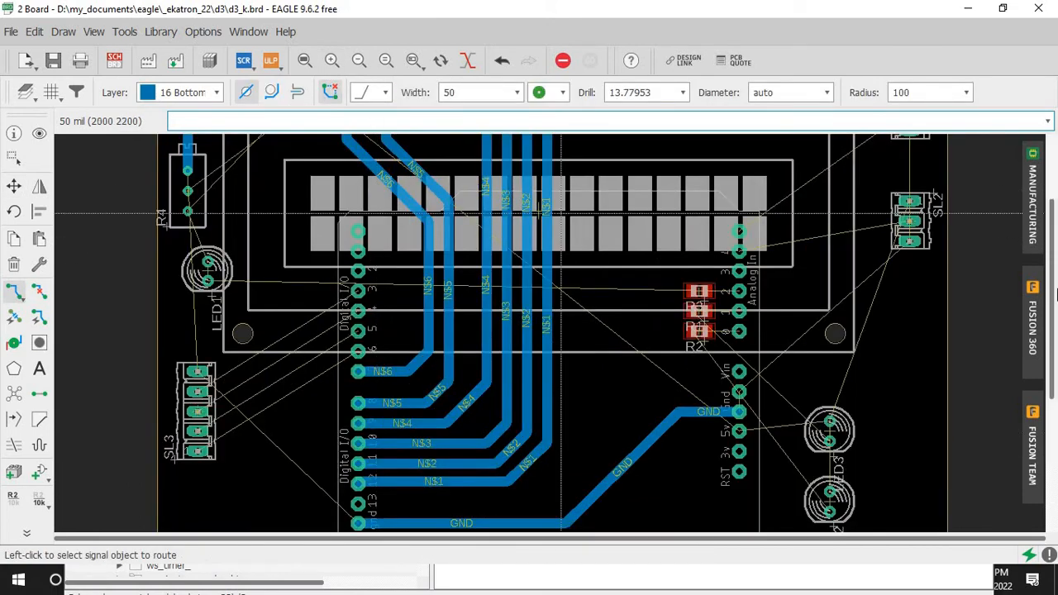
left_click_drag(1051, 284, 1040, 196)
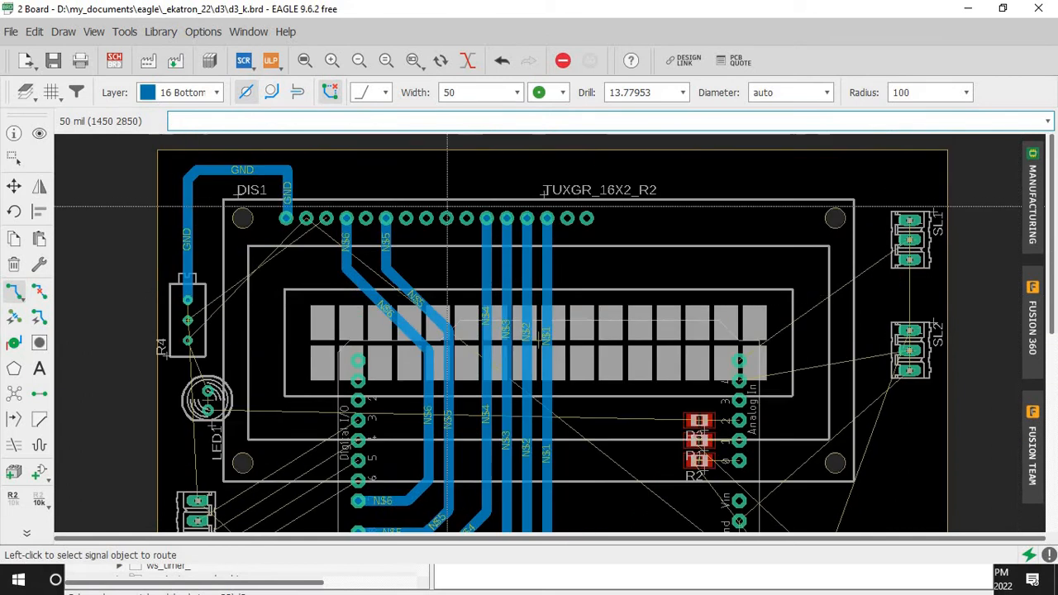
left_click(14, 186)
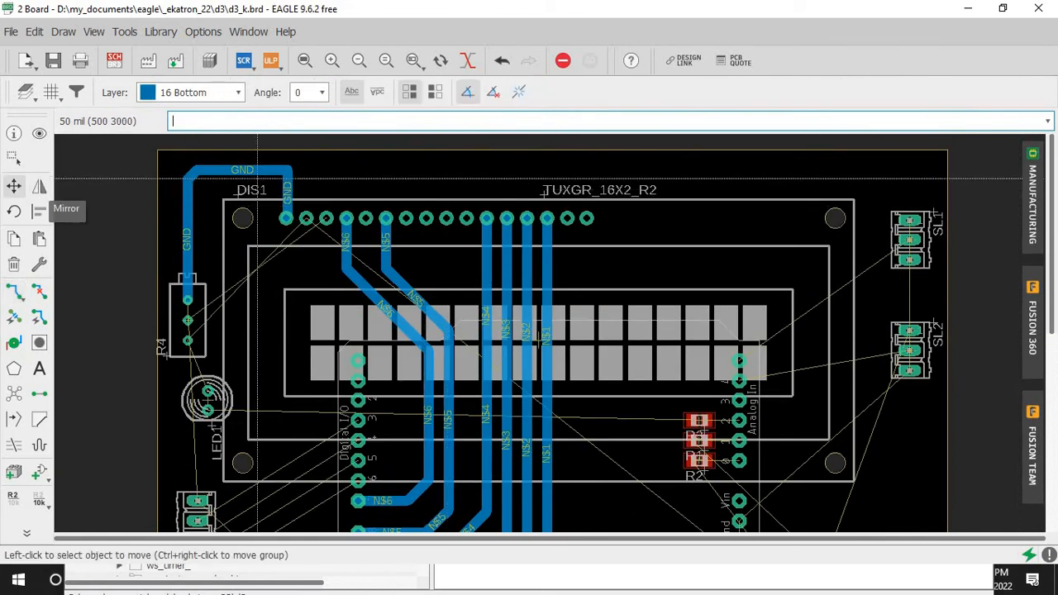
left_click(253, 173)
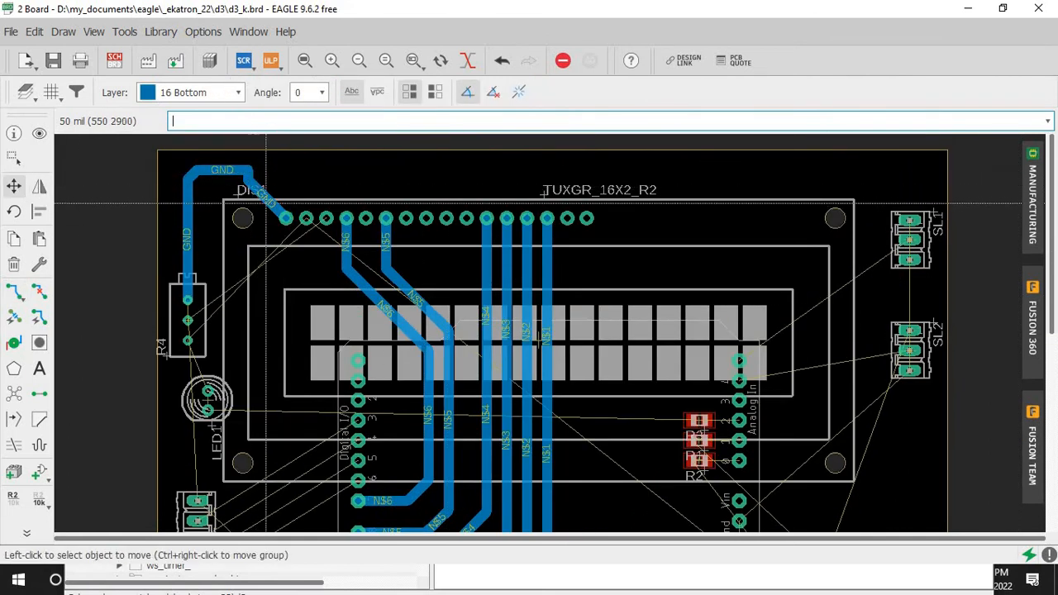
left_click(268, 201)
left_click(271, 181)
left_click(268, 188)
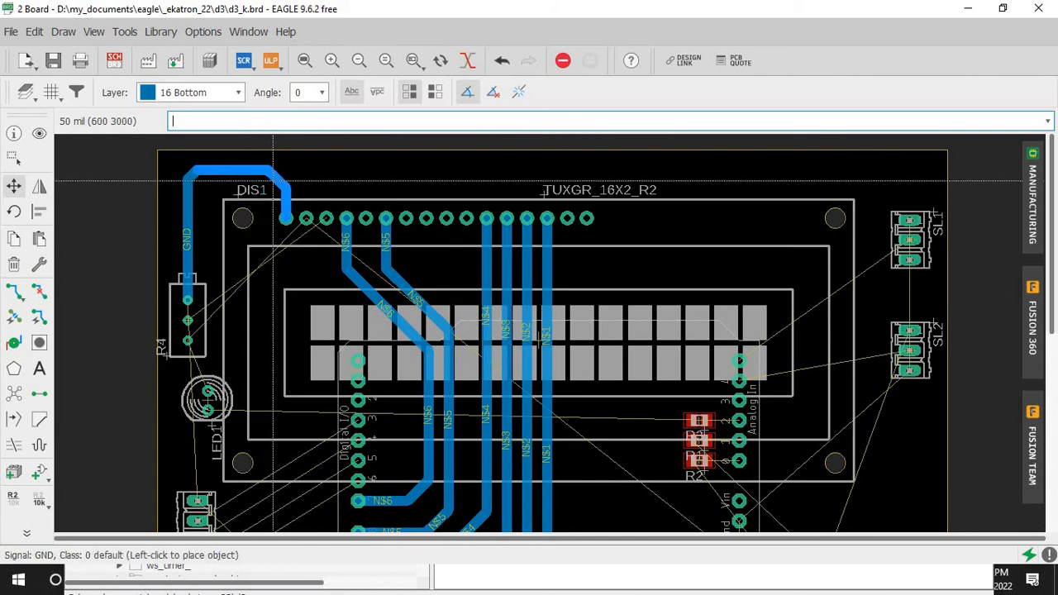
left_click(276, 180)
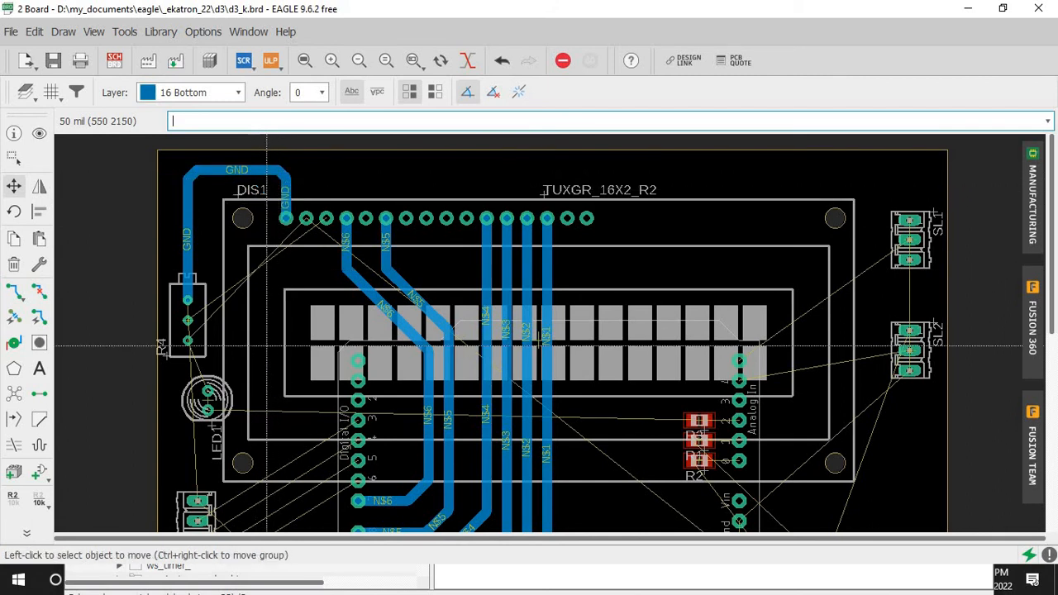
Step: Route VCC from the LCD's second pad to R4's lower pad, and N$18 from the third pad around GND to R4's middle pad
left_click(13, 291)
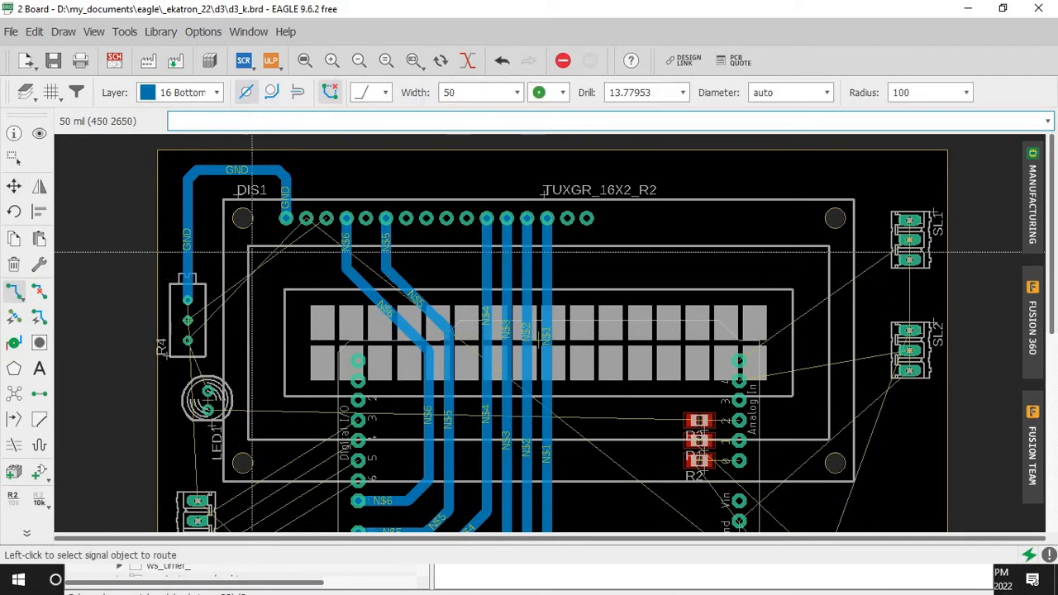
left_click(308, 220)
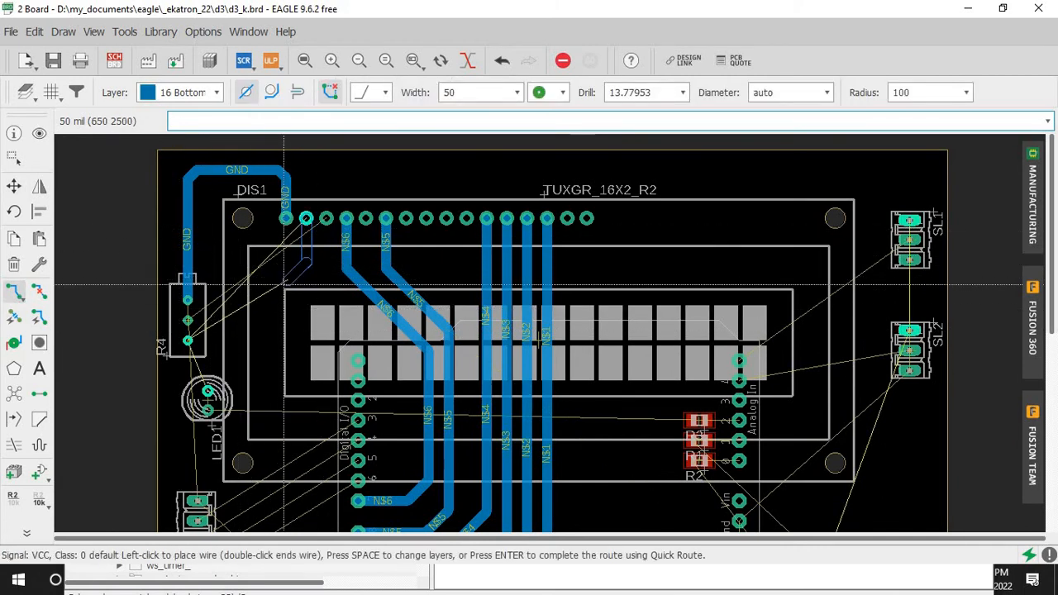
left_click(269, 322)
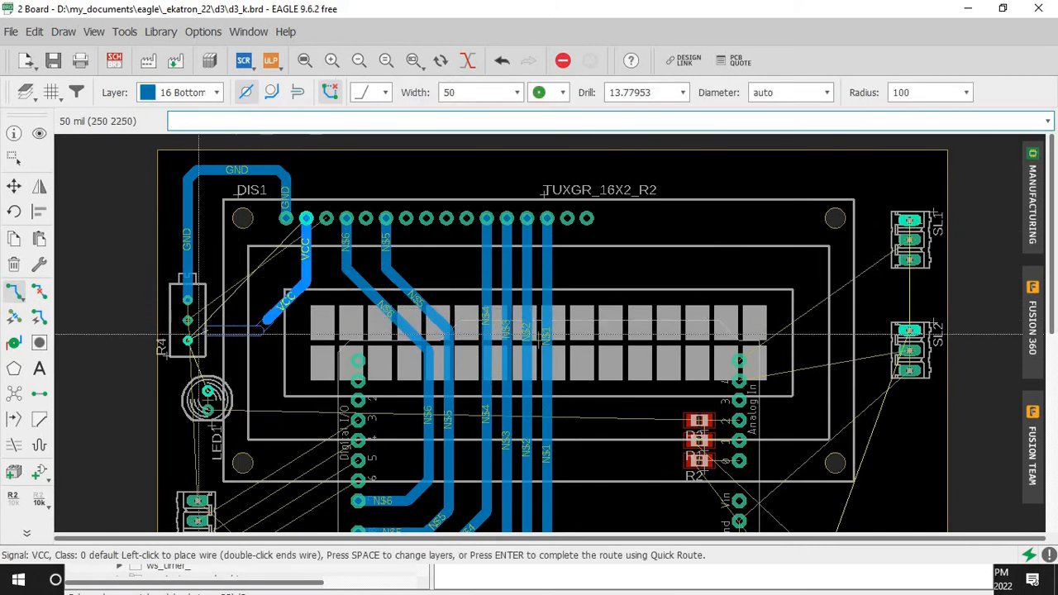
left_click(188, 341)
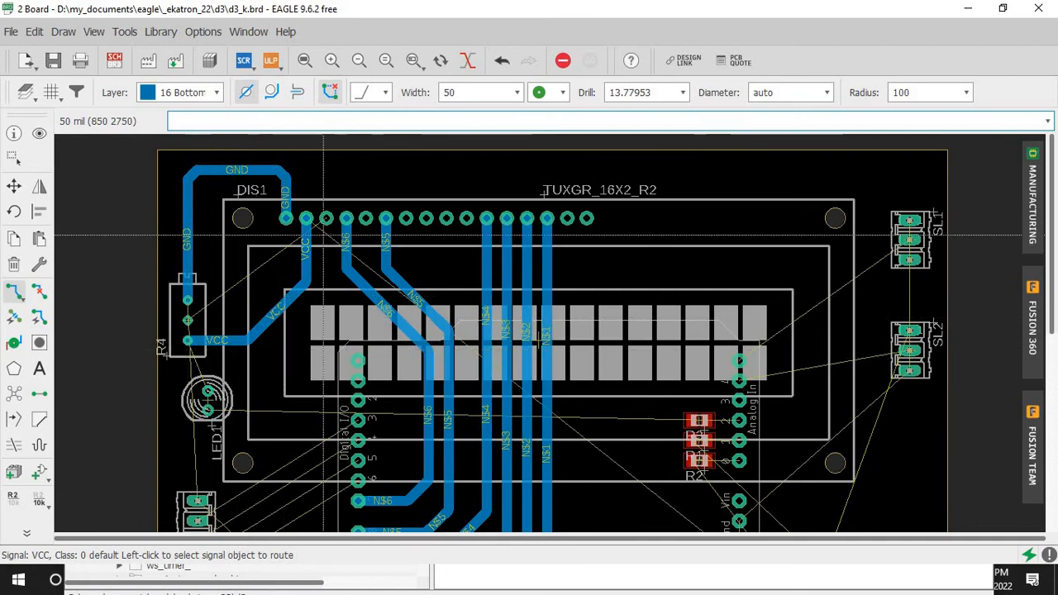
left_click(326, 218)
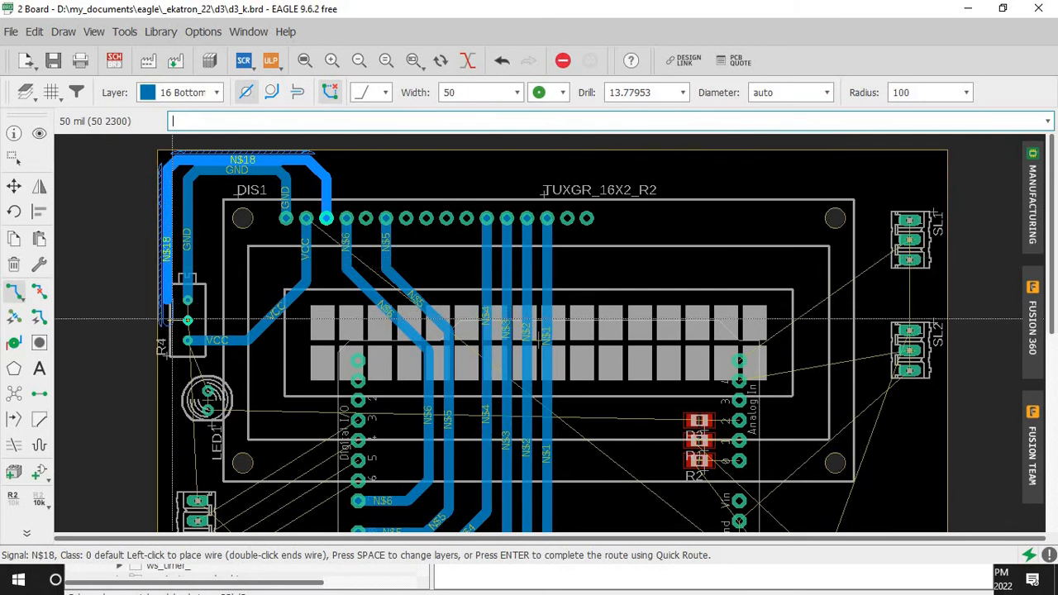
left_click(187, 319)
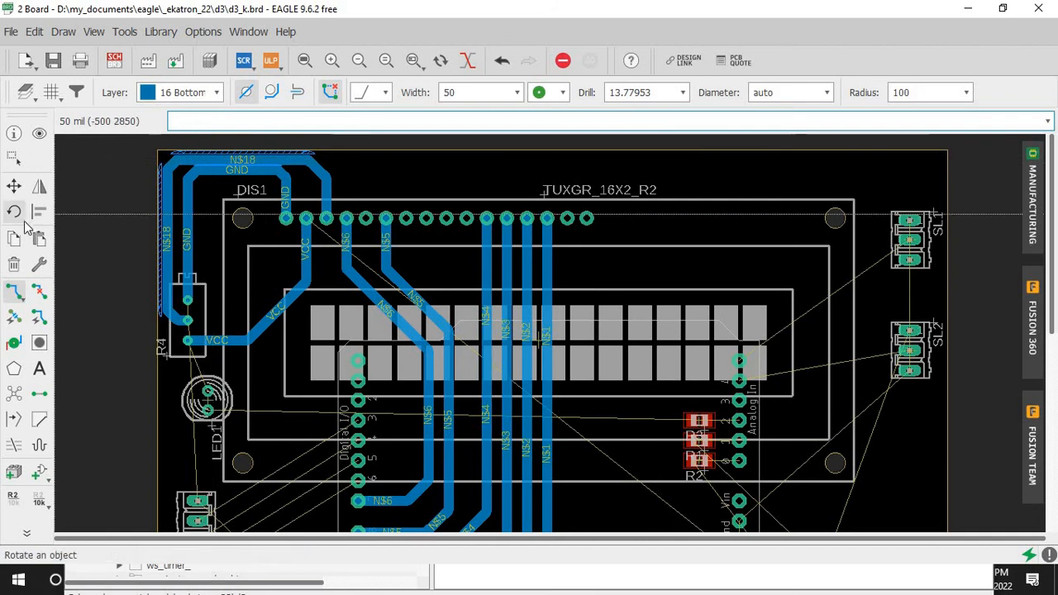
Step: Widen the diagonal corners of the GND trace between R4 and the LCD and lower its horizontal run away from N$18
left_click(14, 188)
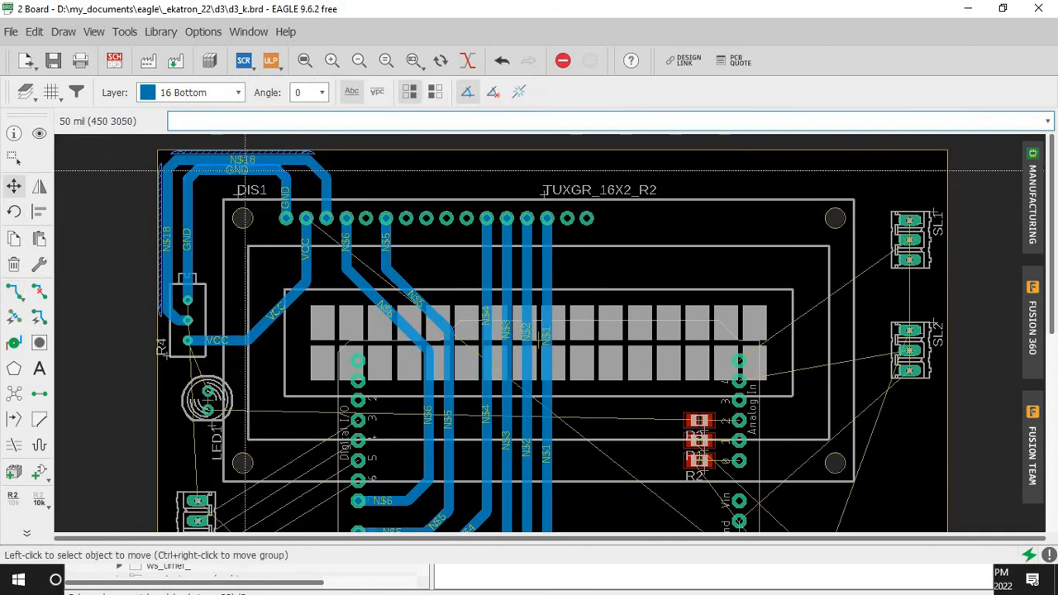
left_click(275, 187)
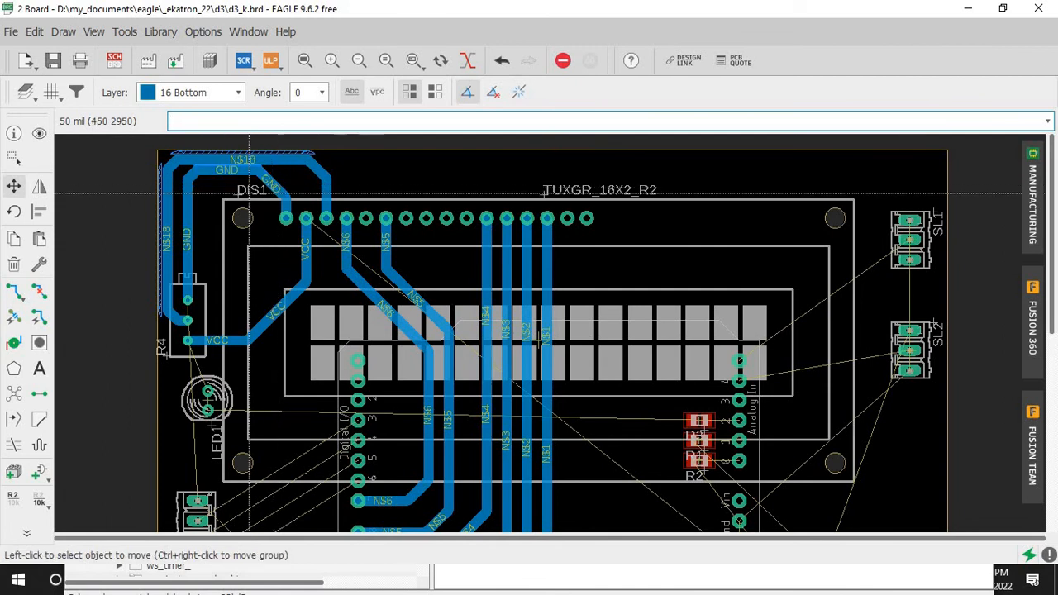
left_click(191, 179)
left_click(202, 190)
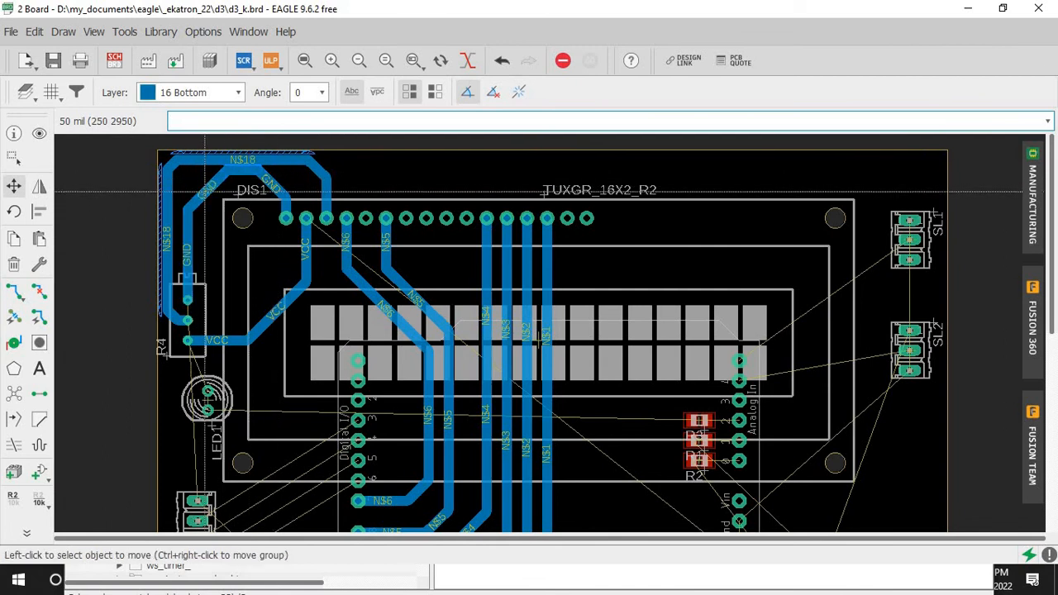
left_click(238, 180)
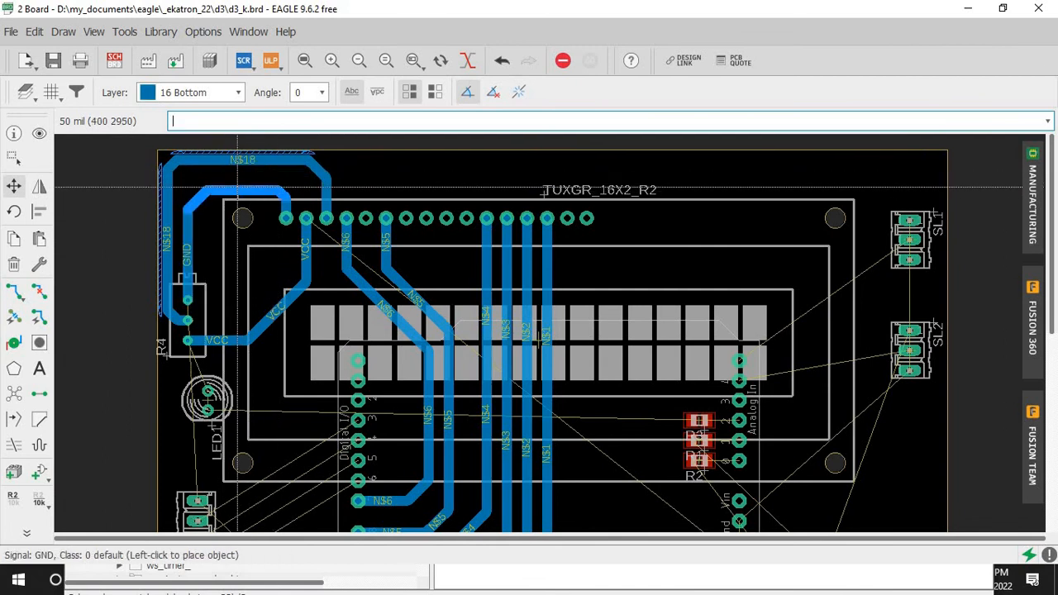
left_click(240, 187)
Step: Widen both upper diagonal corners of the N$18 trace and lower its horizontal run away from the board's top edge
left_click(310, 172)
left_click(310, 173)
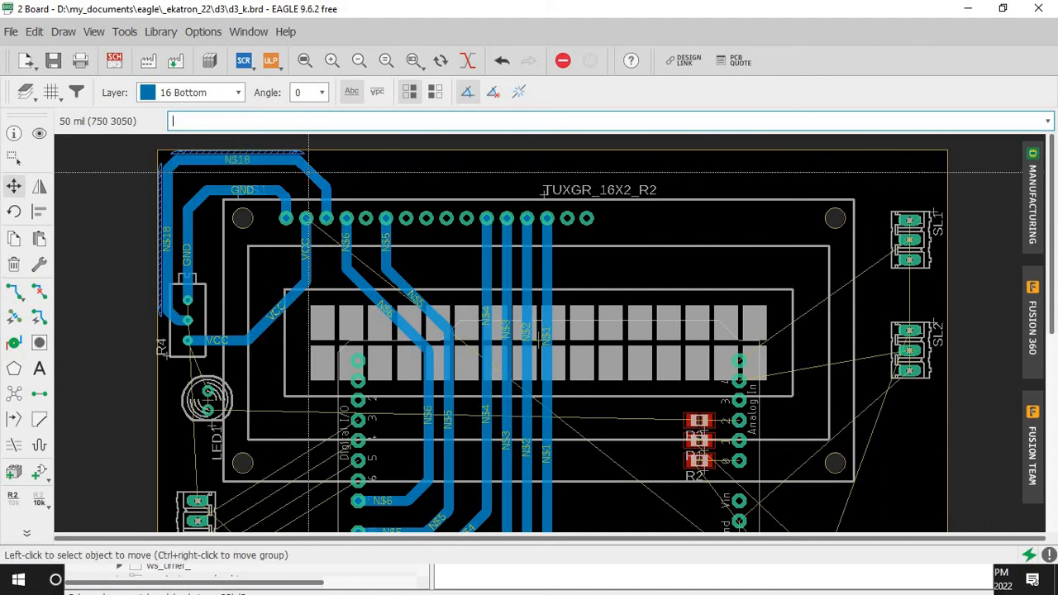
left_click(174, 163)
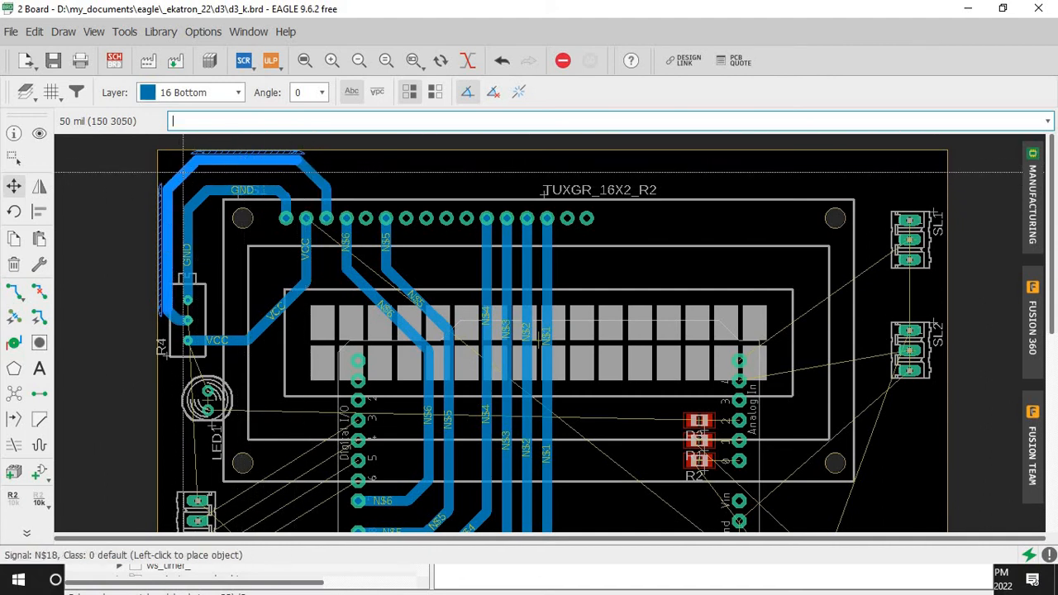
left_click(188, 176)
left_click(241, 159)
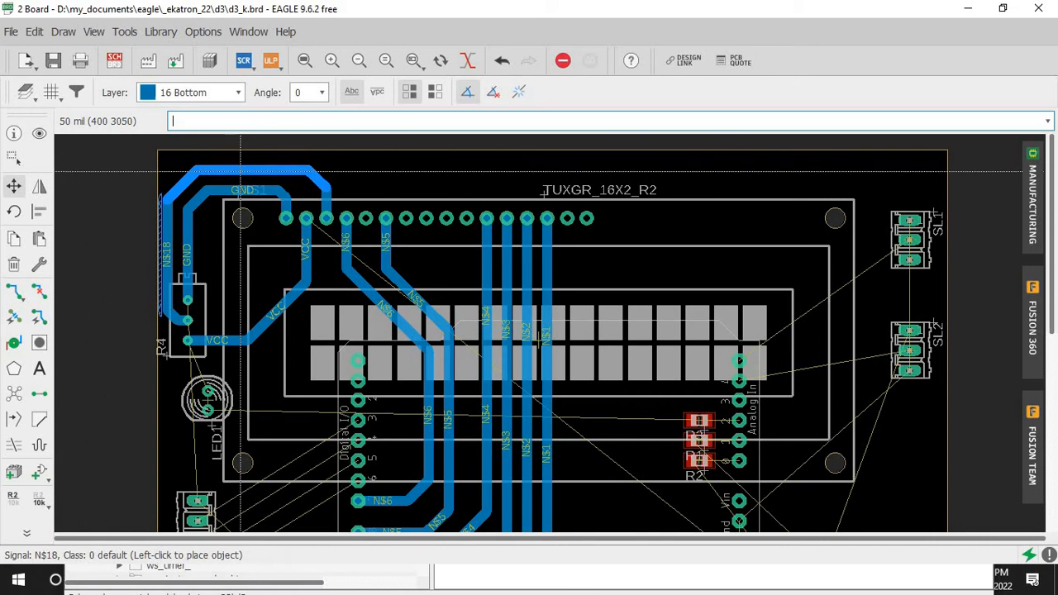
left_click(241, 170)
Step: Set the grid size to 25 mil with grid lines shown and shift N$18's vertical run slightly inward from the board edge
left_click(173, 249)
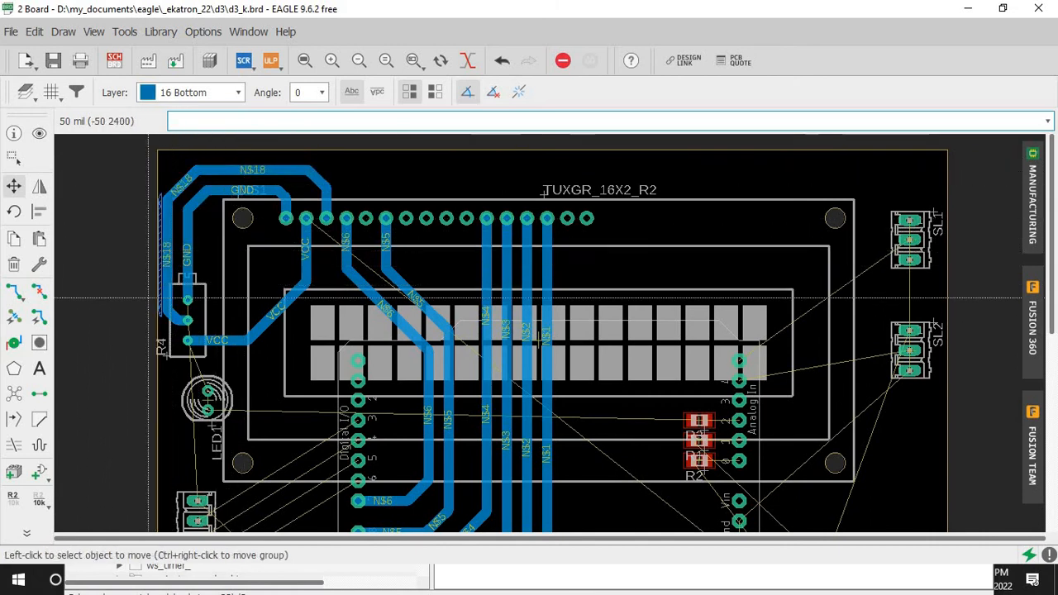
left_click(173, 256)
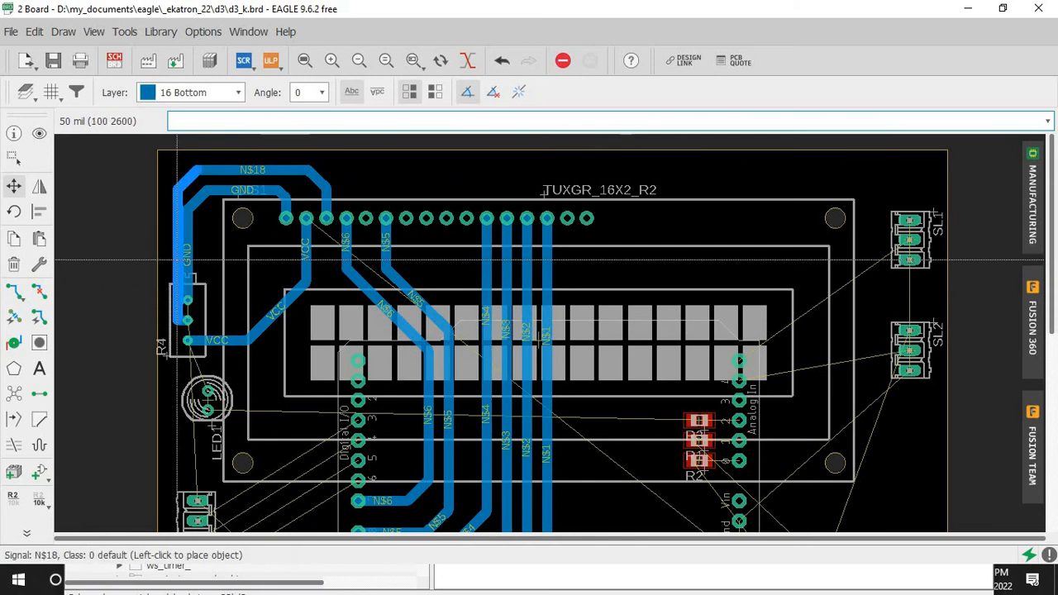
left_click(52, 92)
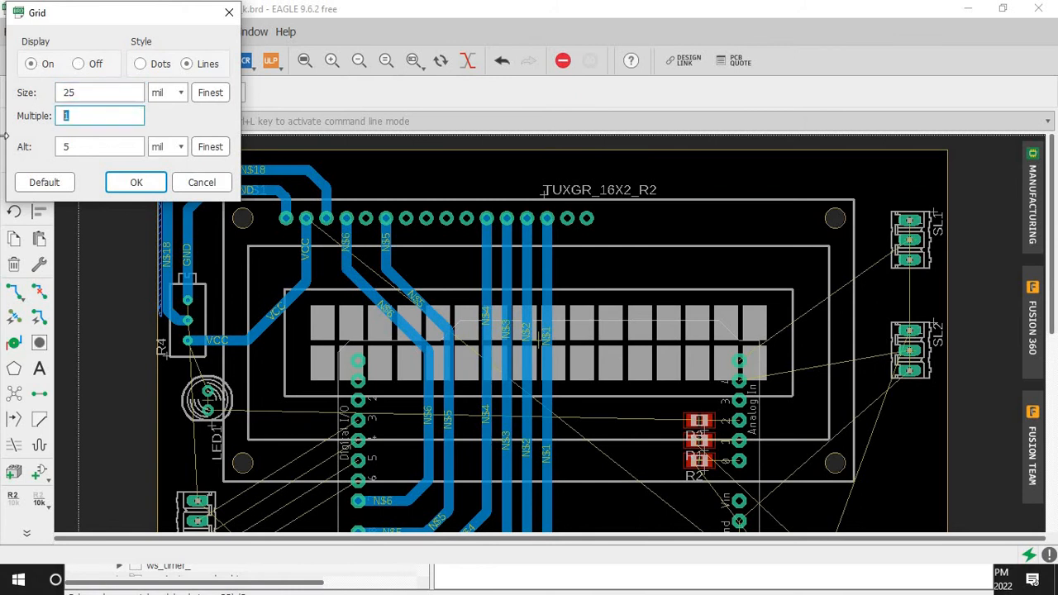
left_click(138, 182)
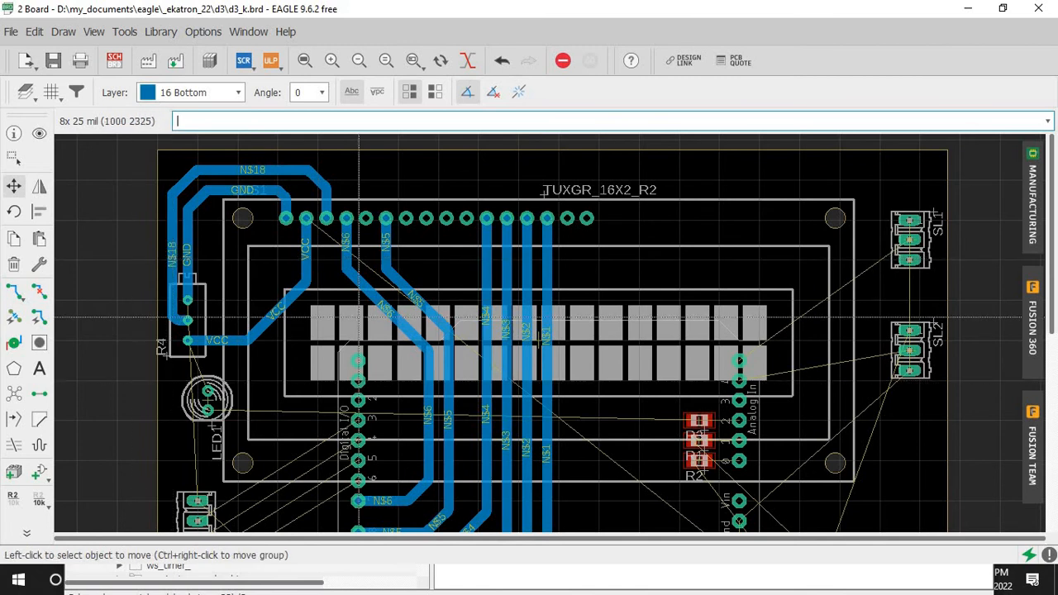
Step: Prepare airwire routing with a via diameter of 100
left_click(23, 291)
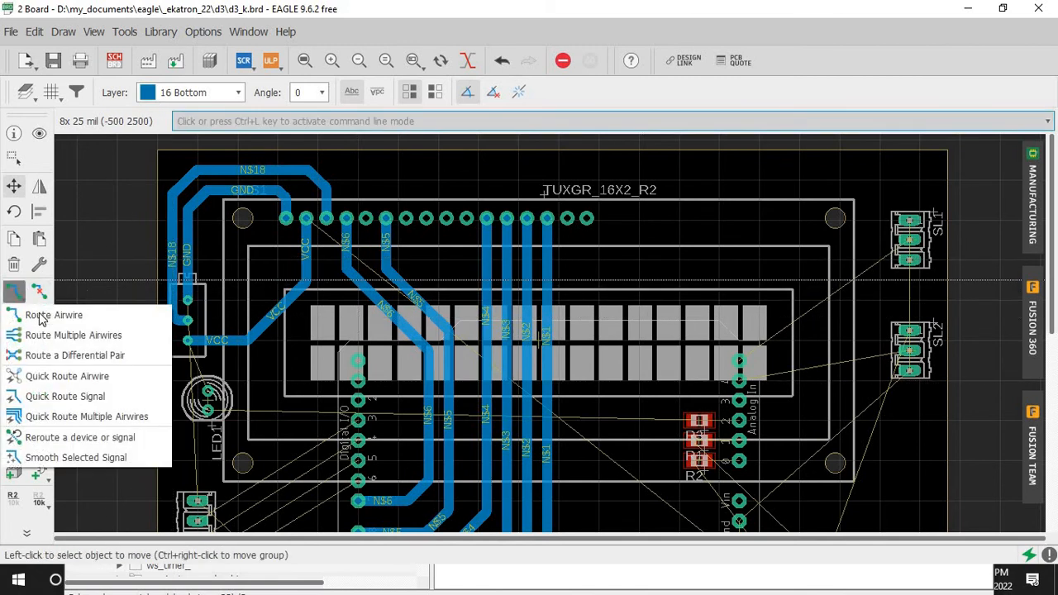
left_click(42, 319)
left_click(309, 252)
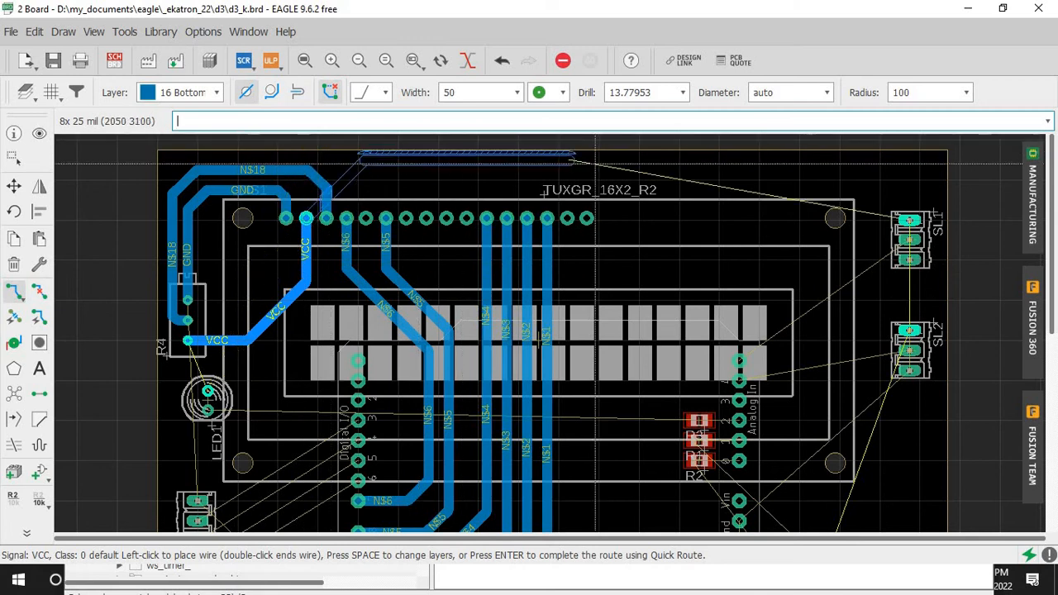
key("Escape")
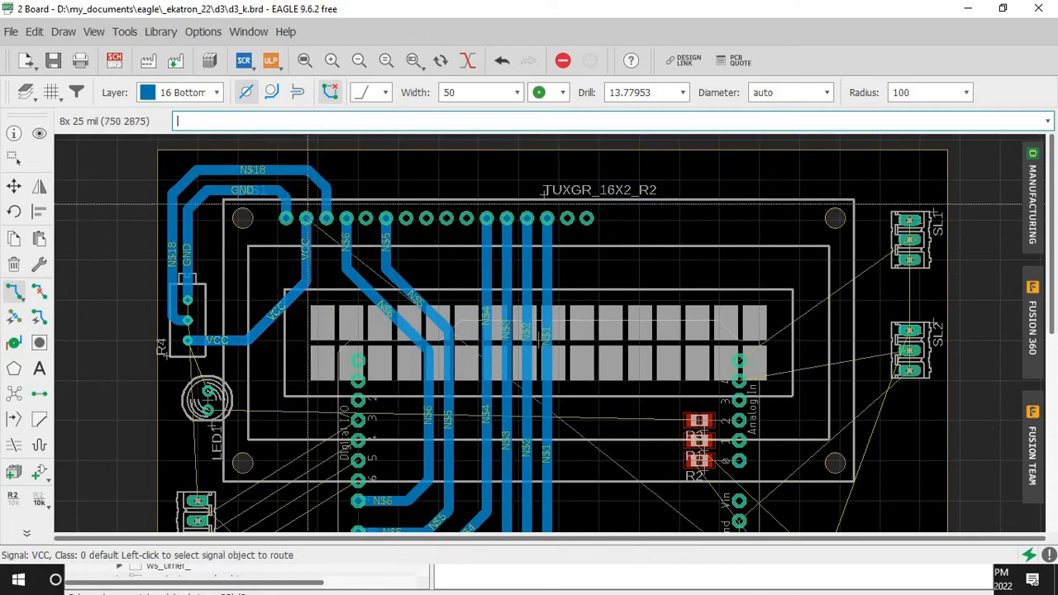
left_click(787, 95)
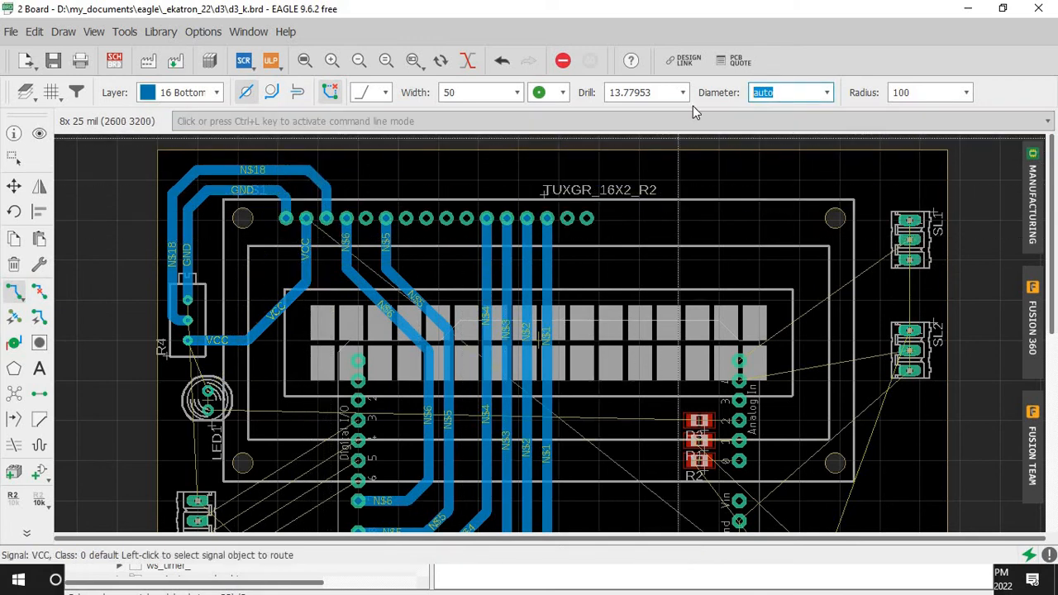
type("100")
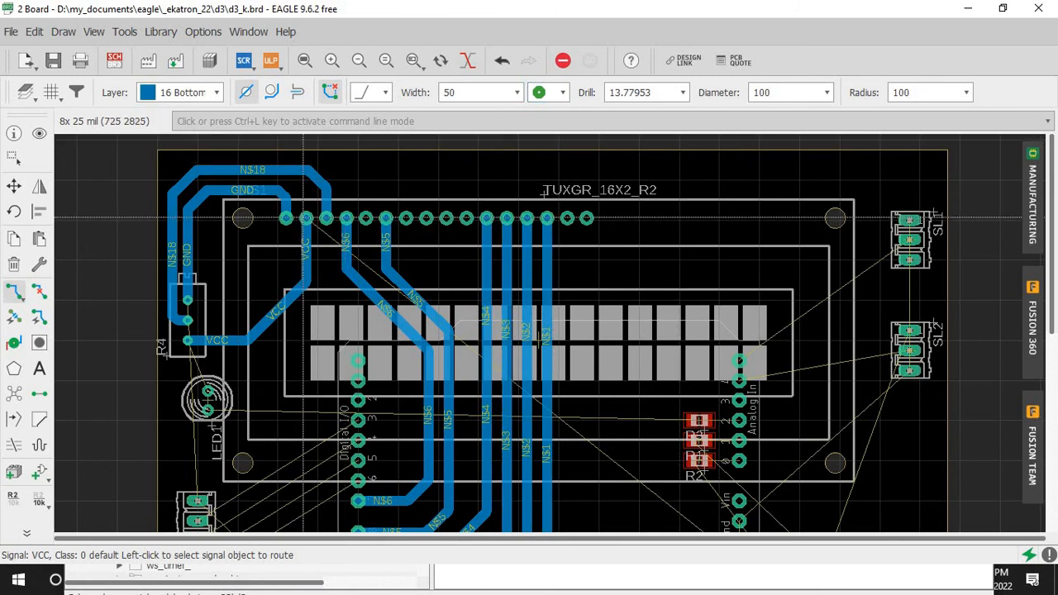
Step: Route VCC from the LCD's second pad across N$18 on the top layer between two vias, then on the bottom layer to SL1's first pad
left_click(305, 218)
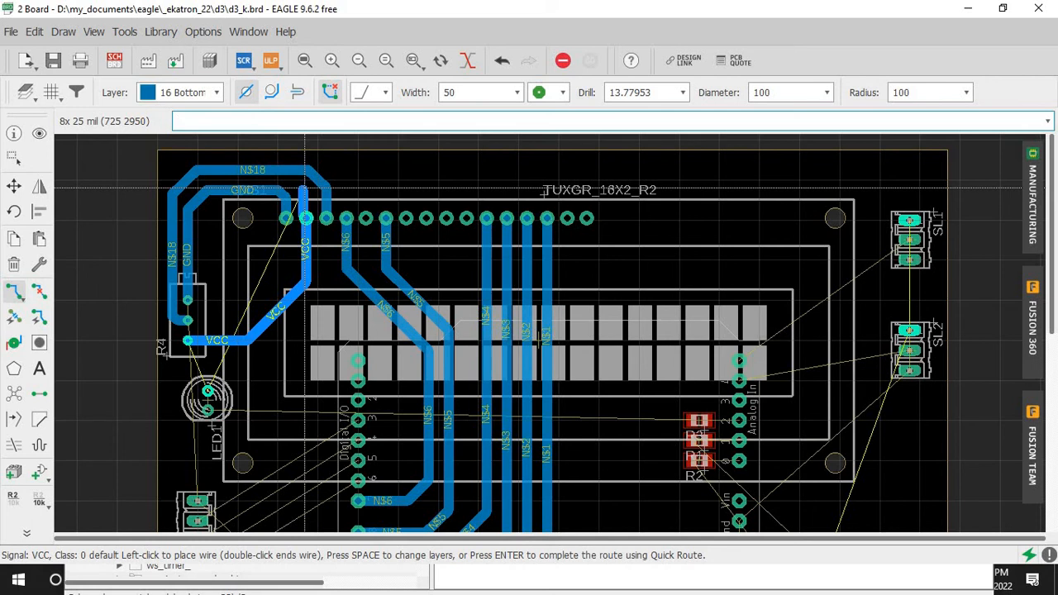
left_click(216, 92)
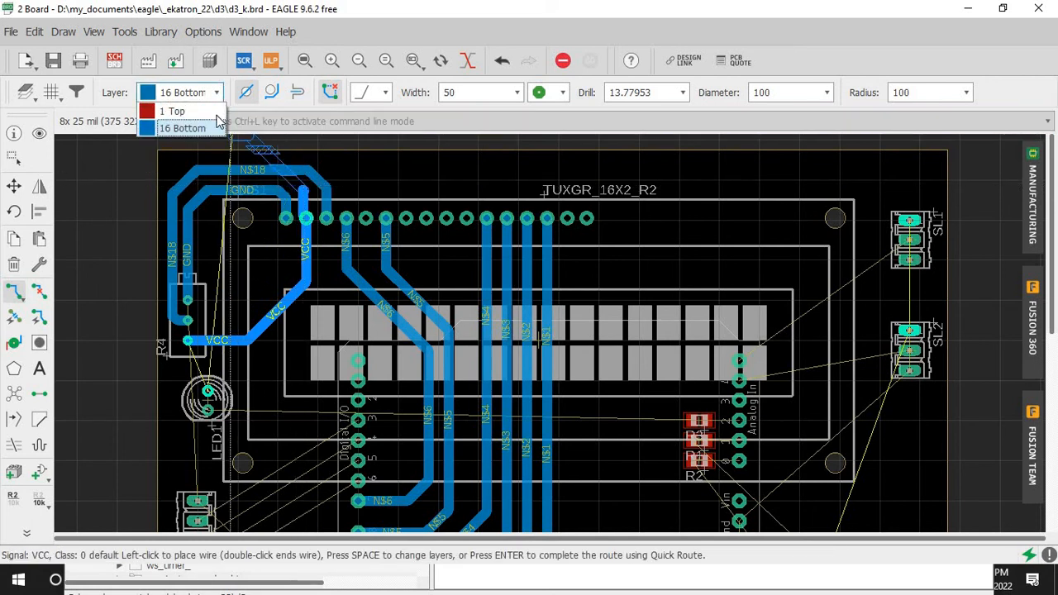
left_click(217, 112)
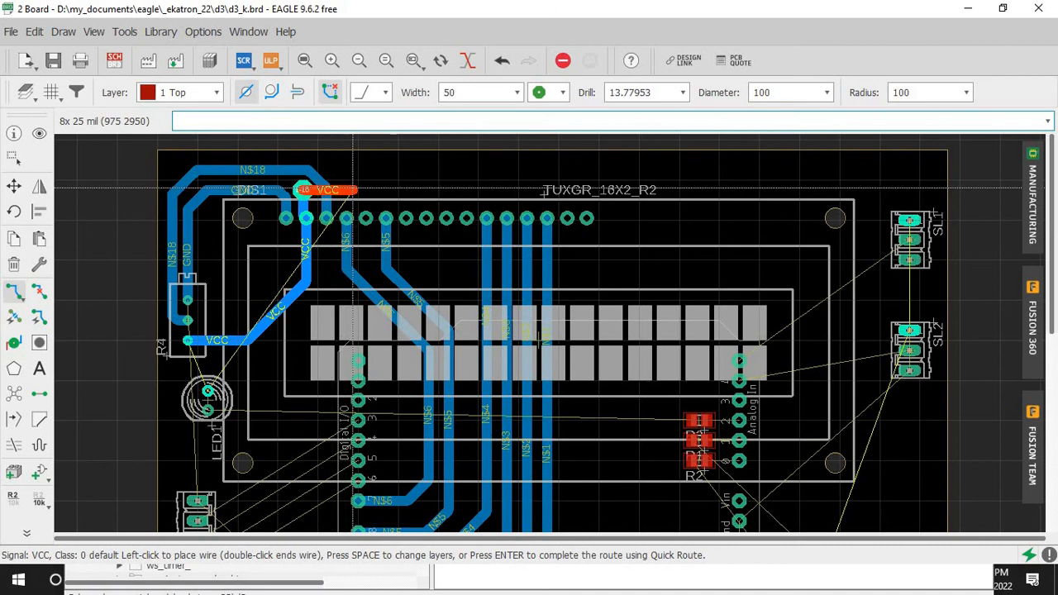
left_click(213, 98)
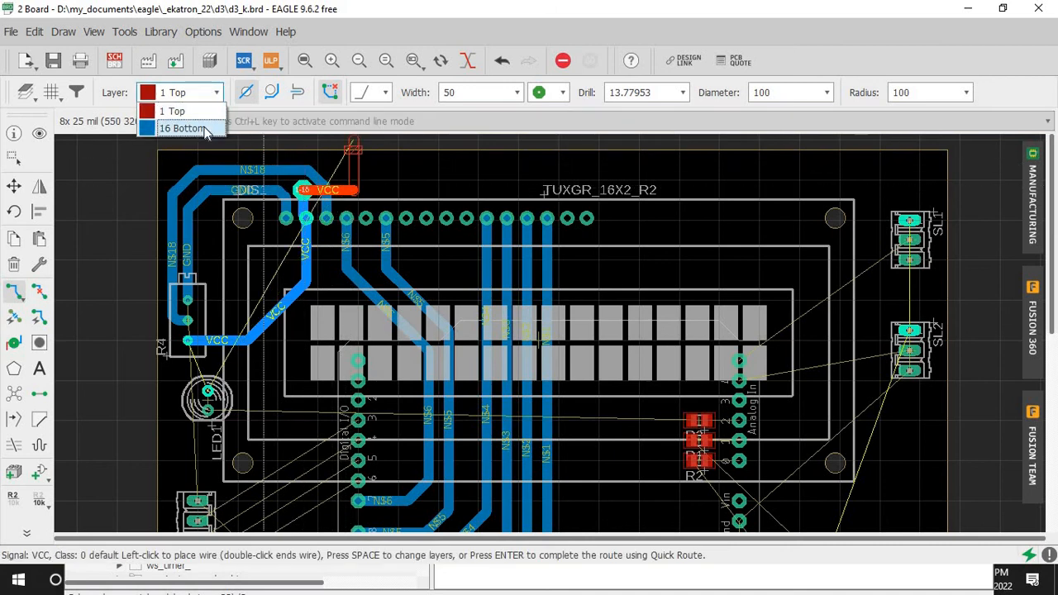
left_click(203, 128)
left_click(356, 190)
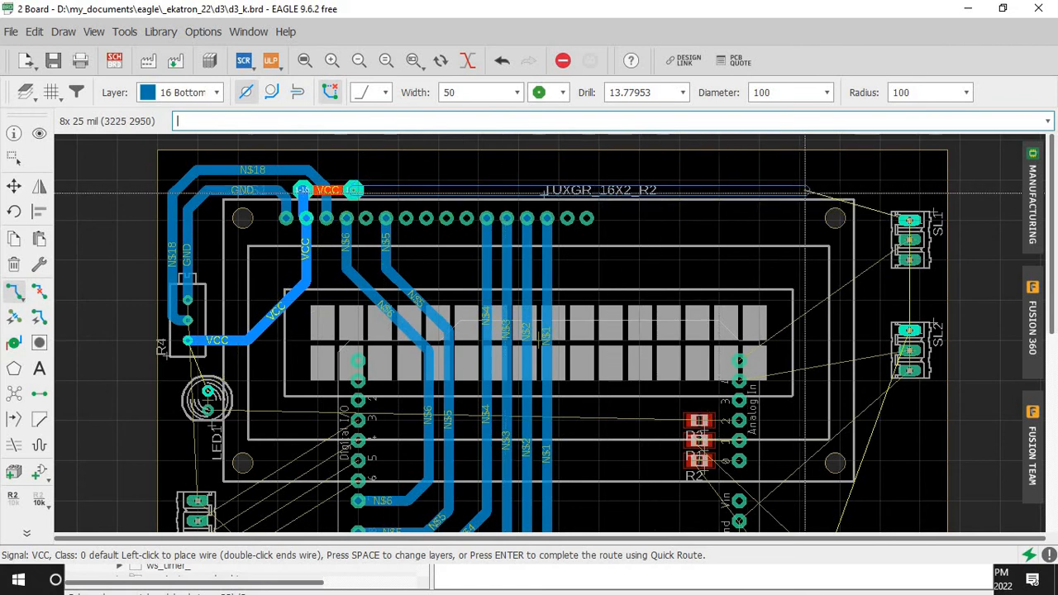
left_click(876, 195)
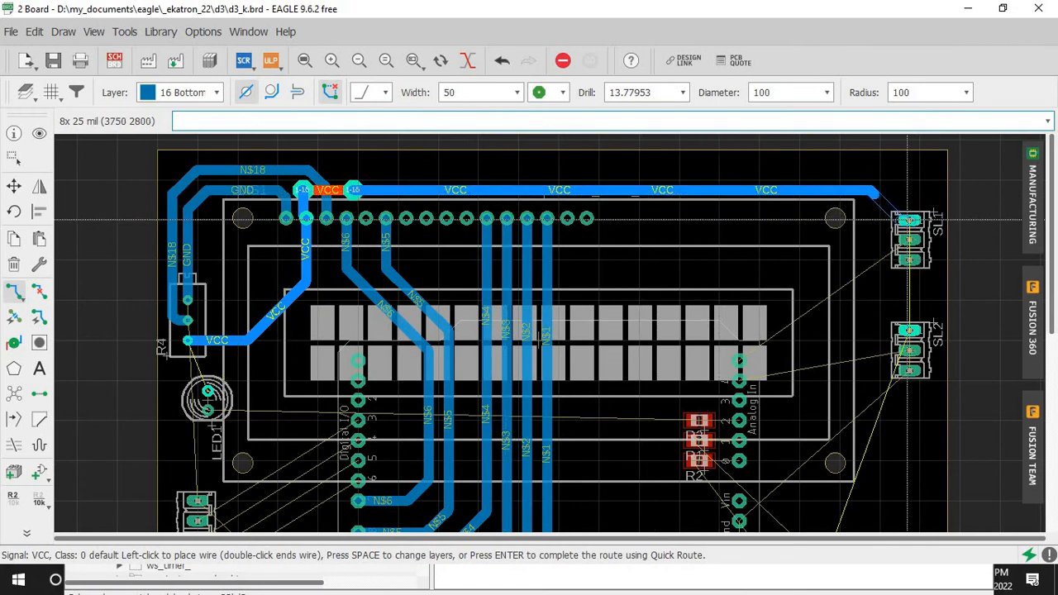
left_click(908, 219)
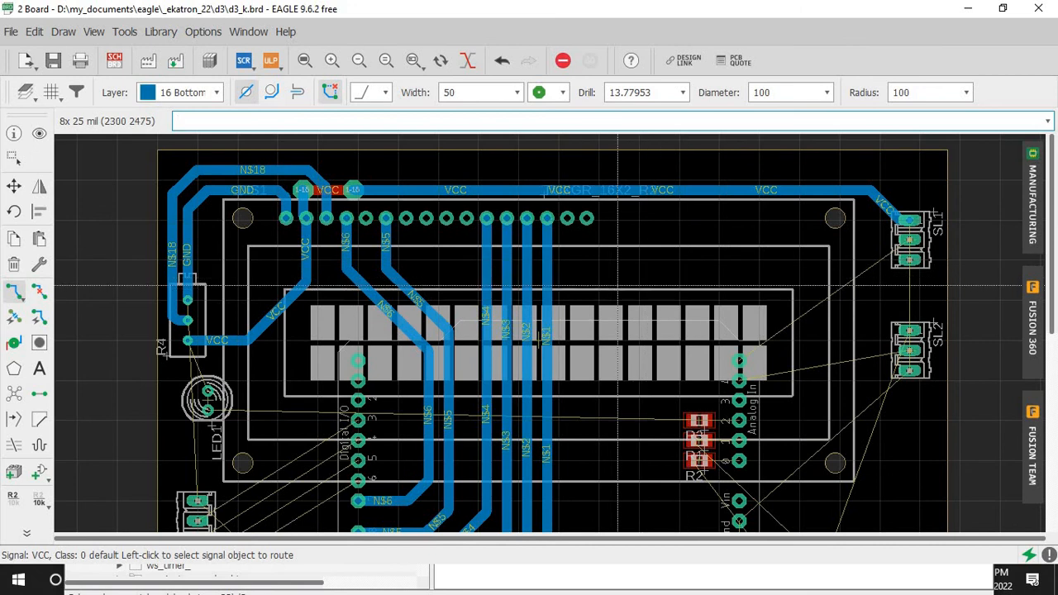
Step: Shift N$18's diagonal above the LCD's third pad away from the VCC vias and align the first VCC via with the LCD's second pad
scroll(549, 332, "up", 4)
left_click_drag(1054, 248, 1055, 211)
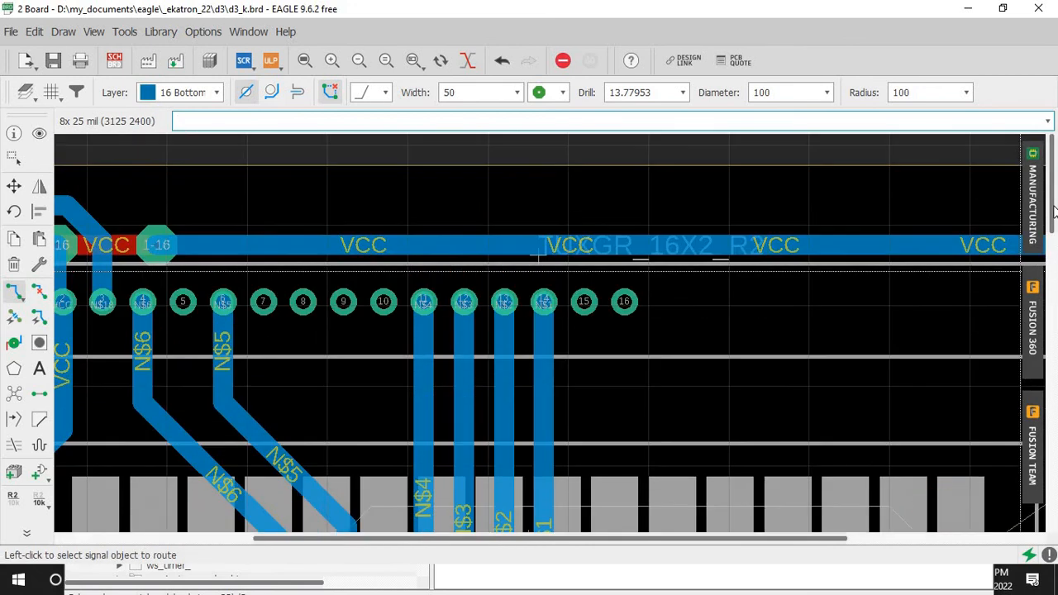
left_click_drag(280, 546, 183, 546)
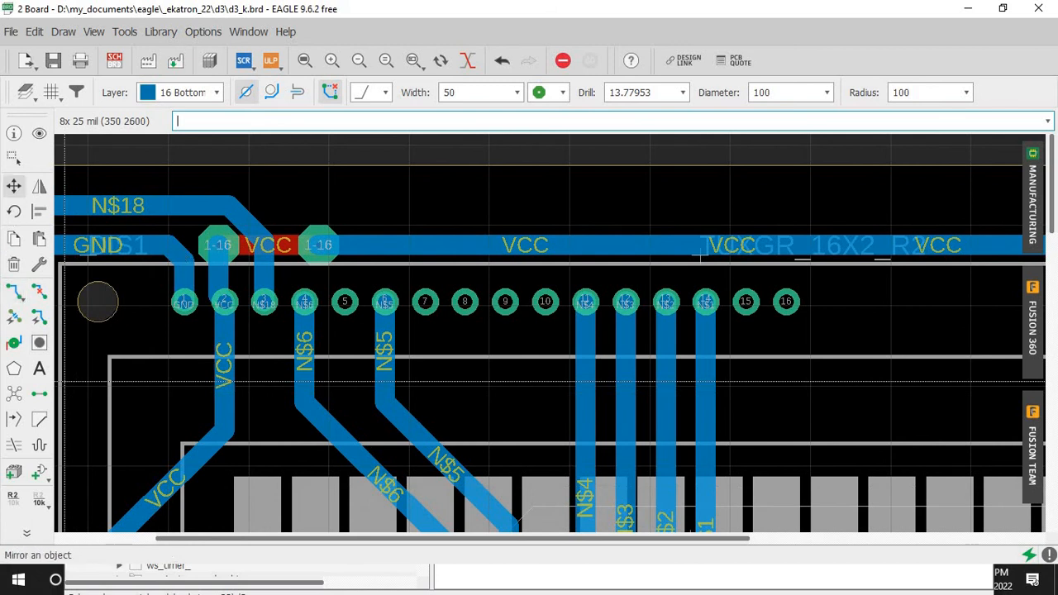
left_click(14, 186)
left_click(249, 227)
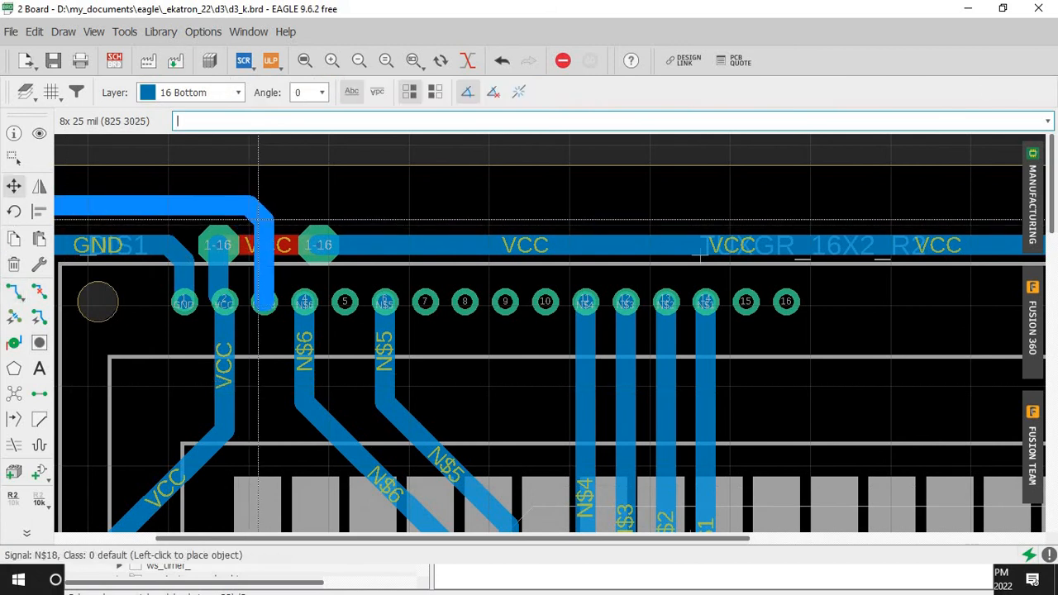
left_click(261, 219)
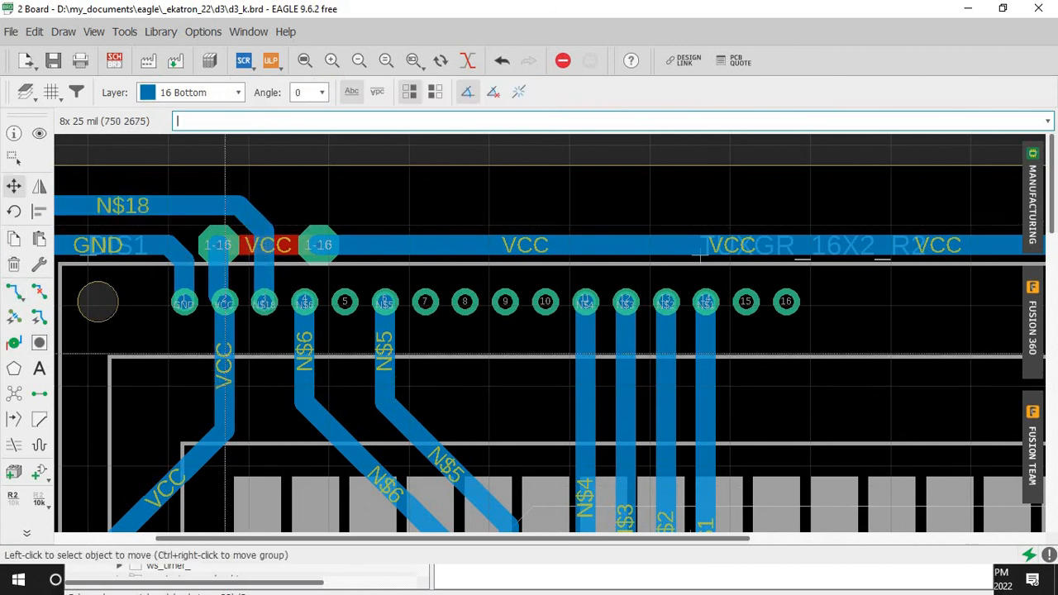
left_click(218, 278)
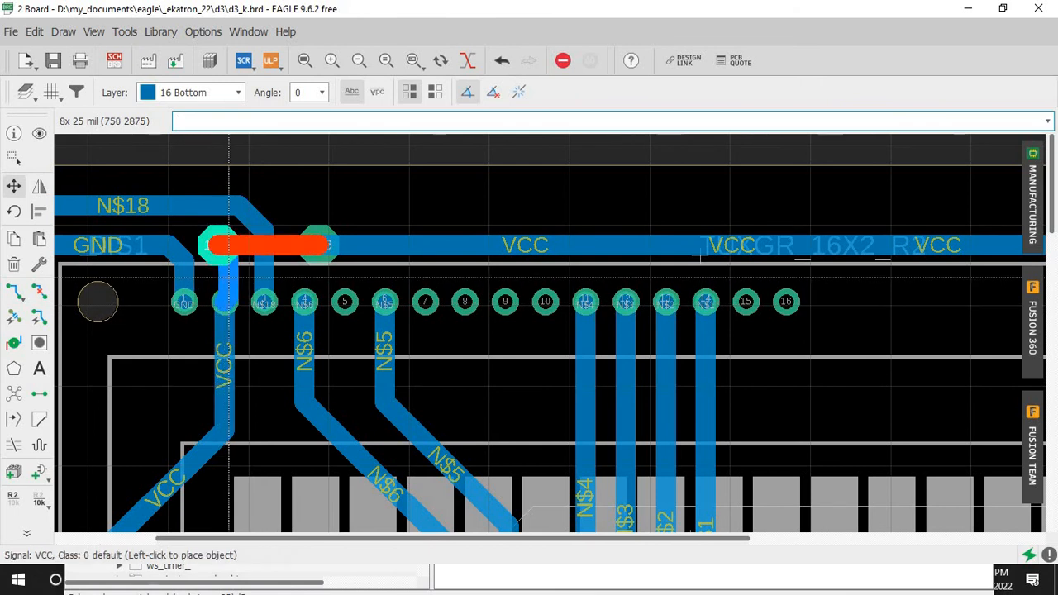
left_click(225, 244)
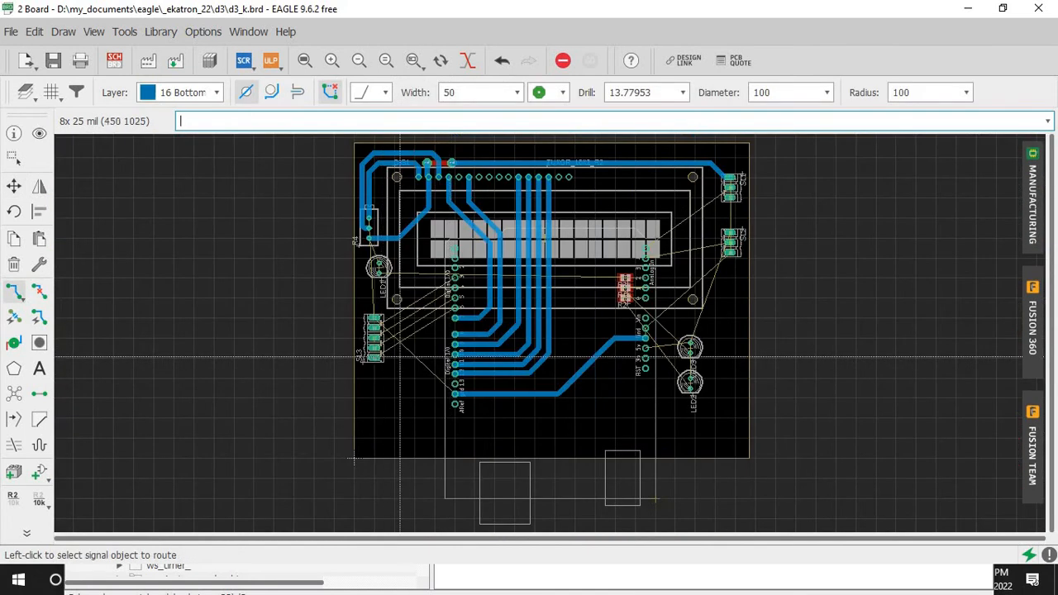
Step: Route SL3's two lowest pads to Arduino digital pins 6 and 5, and SL2's third pad around to the existing GND trace
left_click(390, 359)
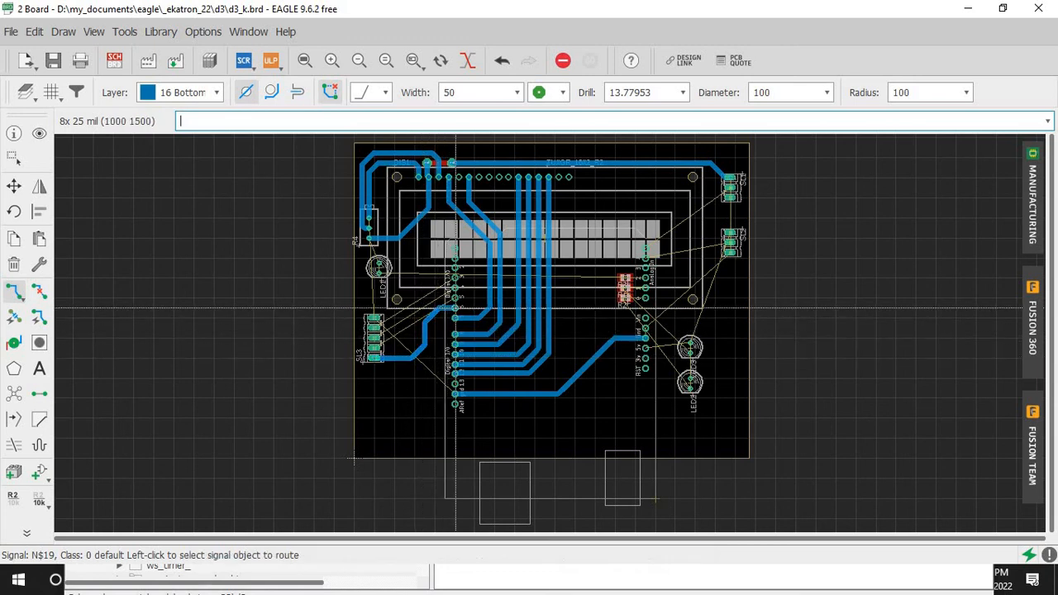
left_click(393, 350)
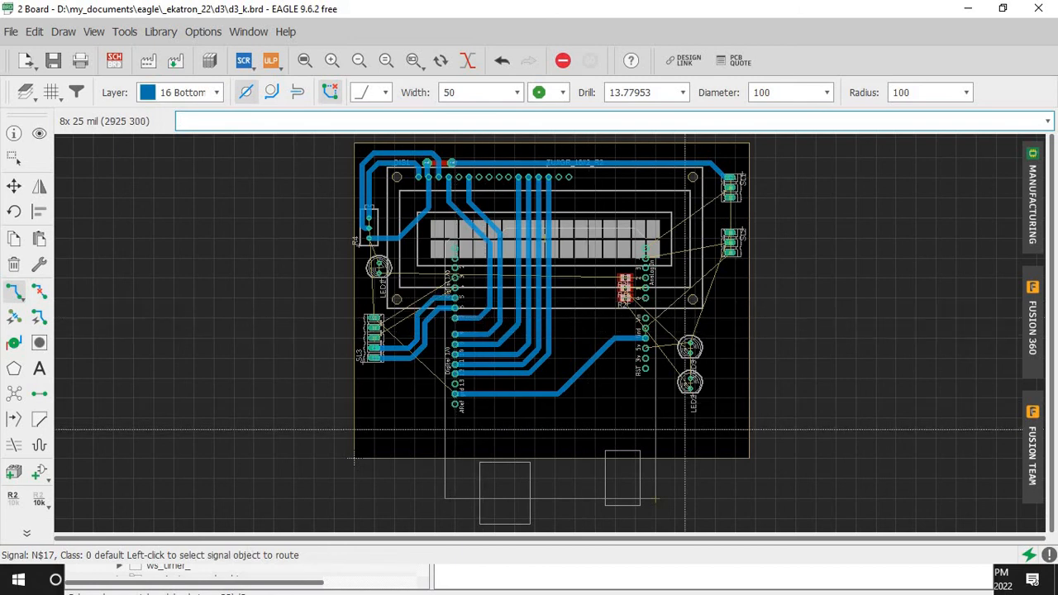
left_click(731, 263)
key("Return")
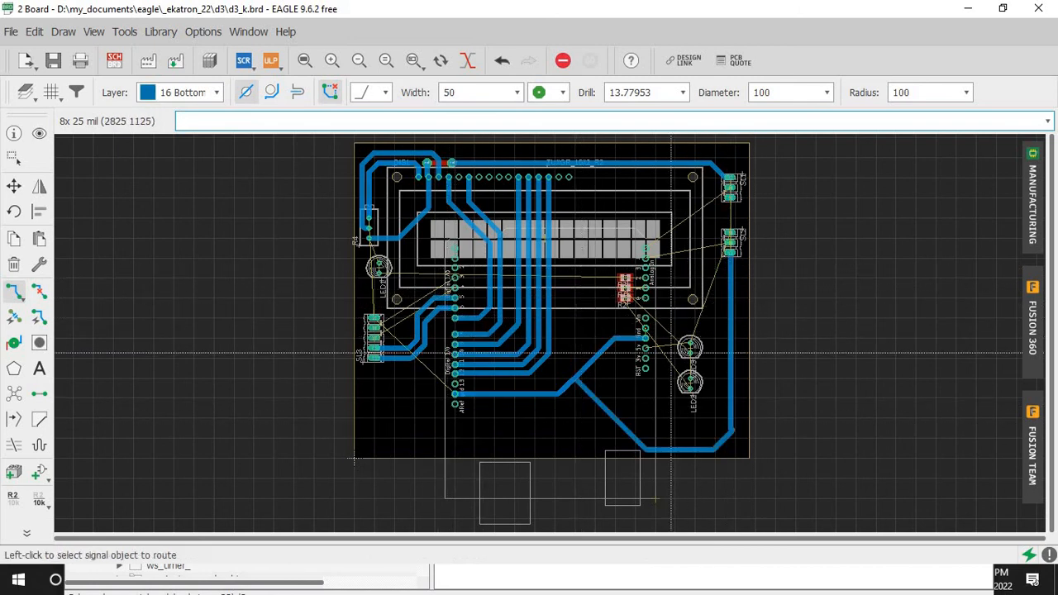
Step: Raise the new GND trace's lower horizontal run away from the board's bottom edge and clean up its corner below SL2
left_click(15, 186)
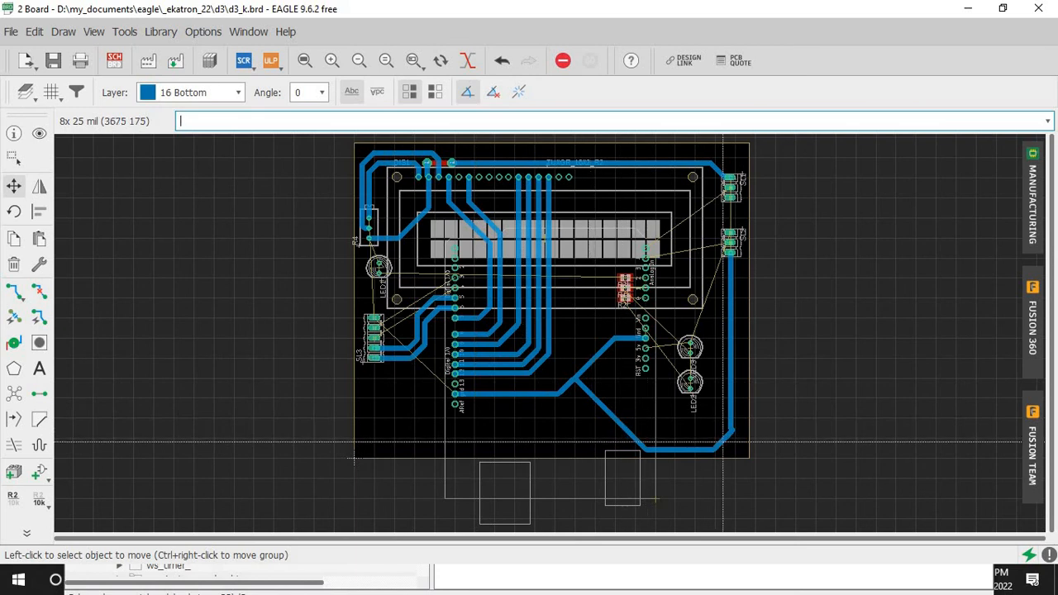
left_click(725, 444)
left_click(706, 437)
left_click(671, 449)
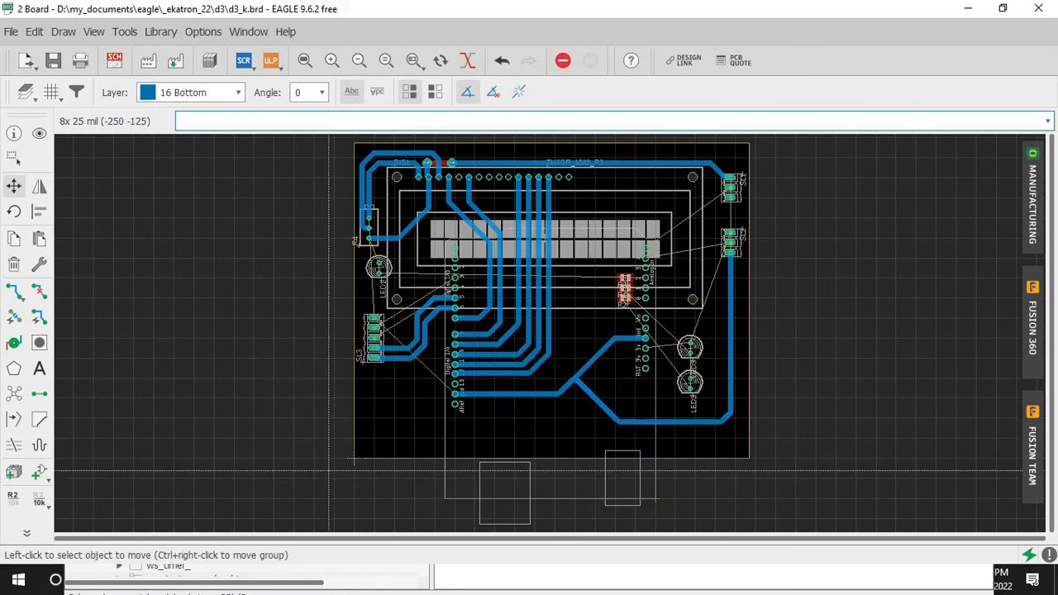
Step: Save the board d3_k.brd
left_click(14, 291)
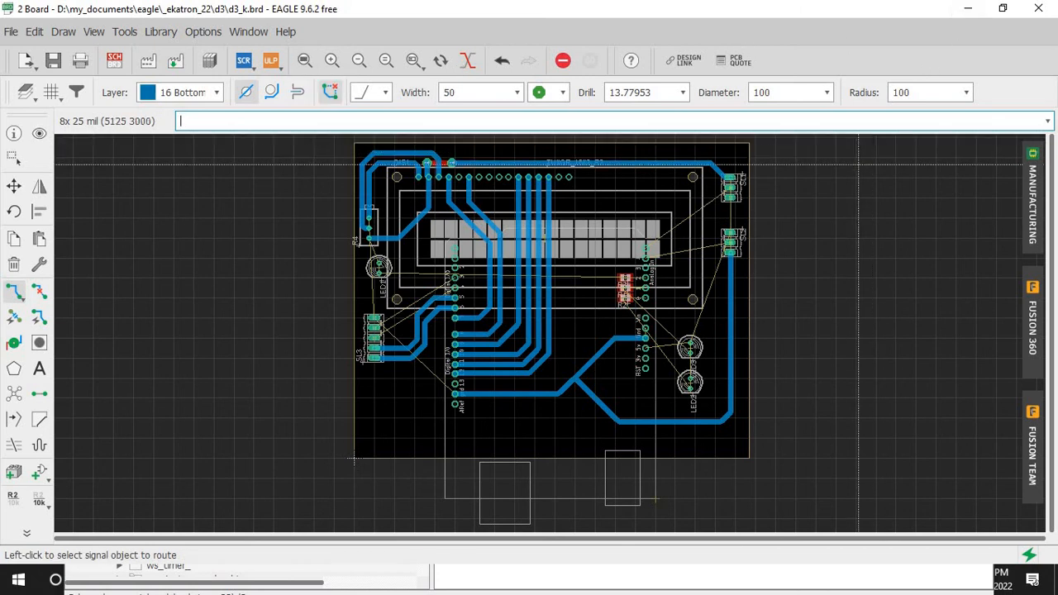
left_click(33, 64)
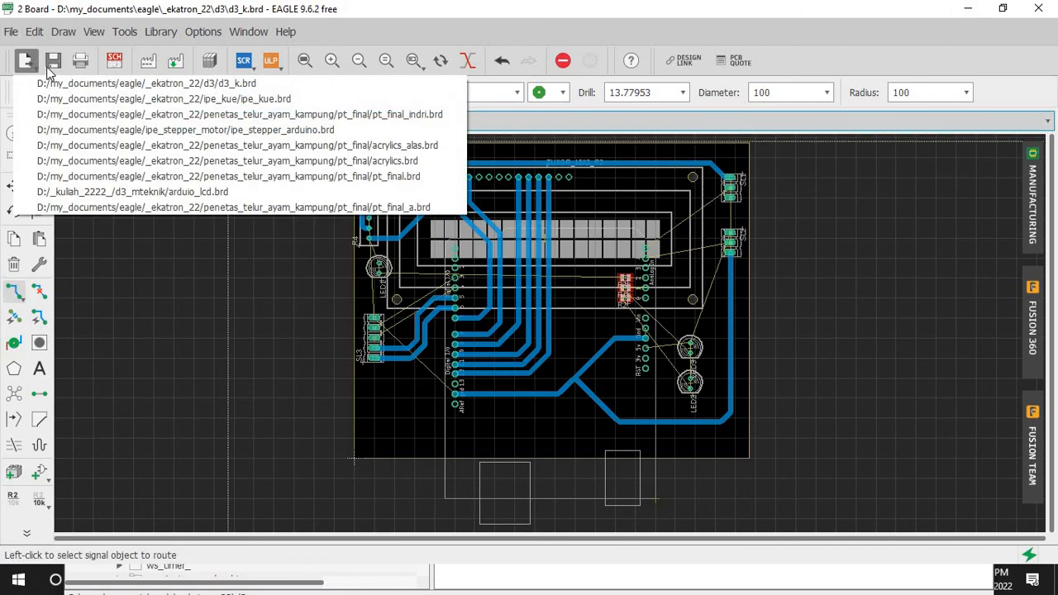
left_click(136, 99)
left_click(55, 64)
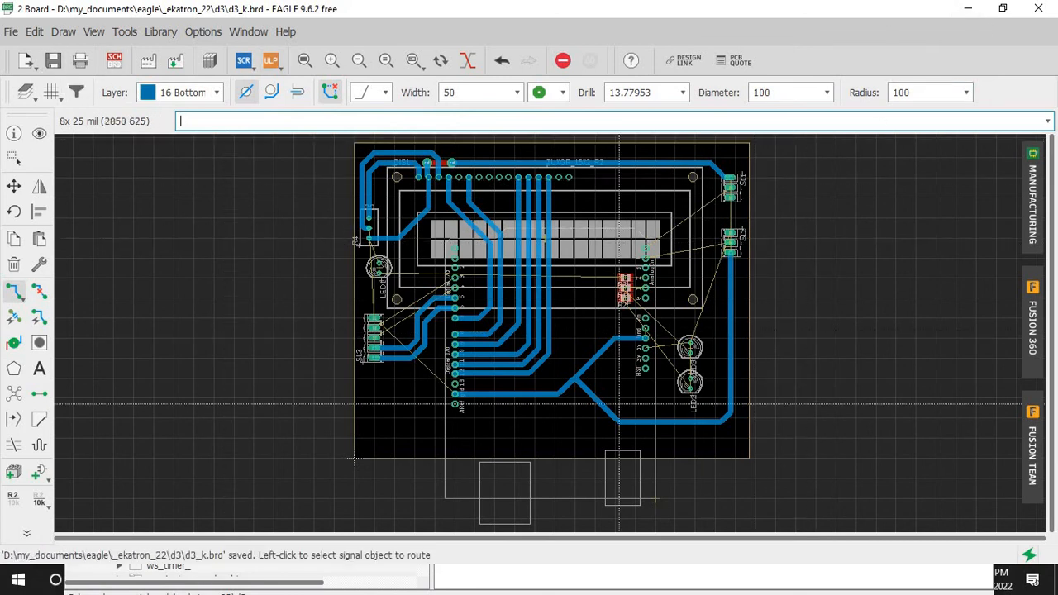
Step: Switch to the Google Meet call in the browser and admit the people waiting to join
left_click(981, 10)
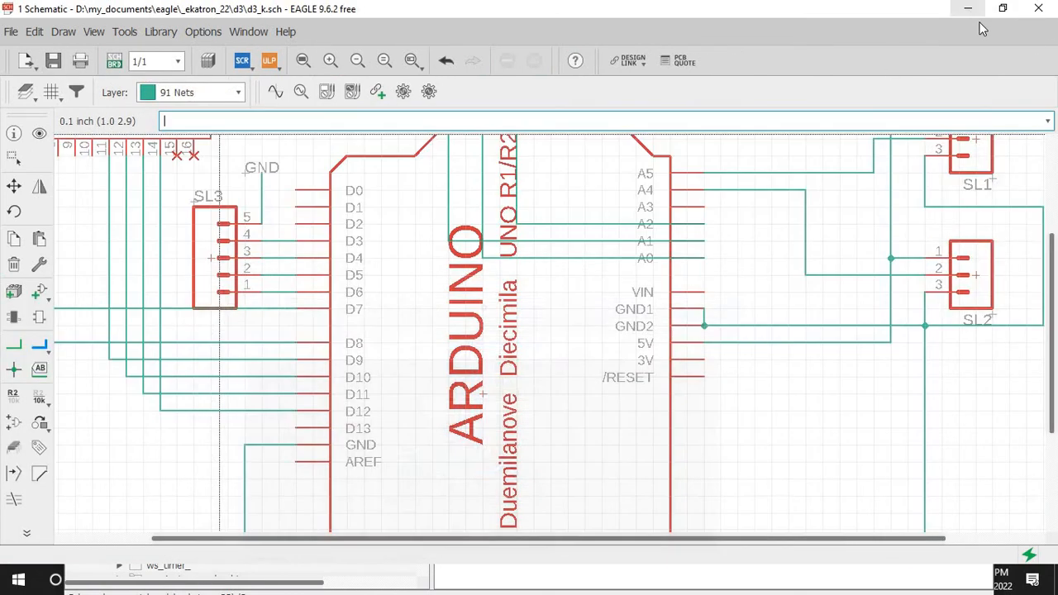
left_click(971, 13)
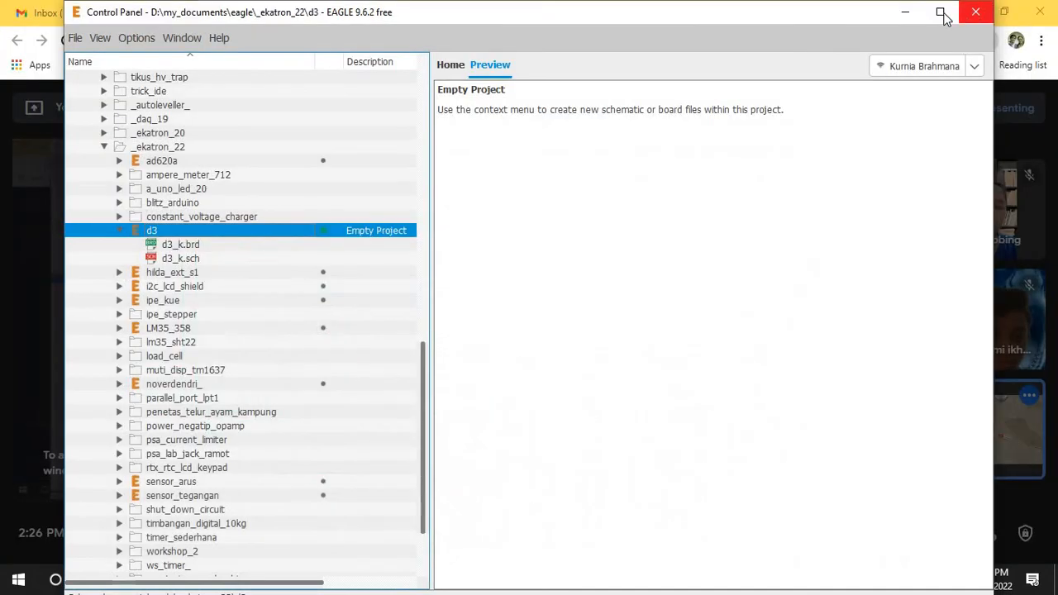
left_click(903, 15)
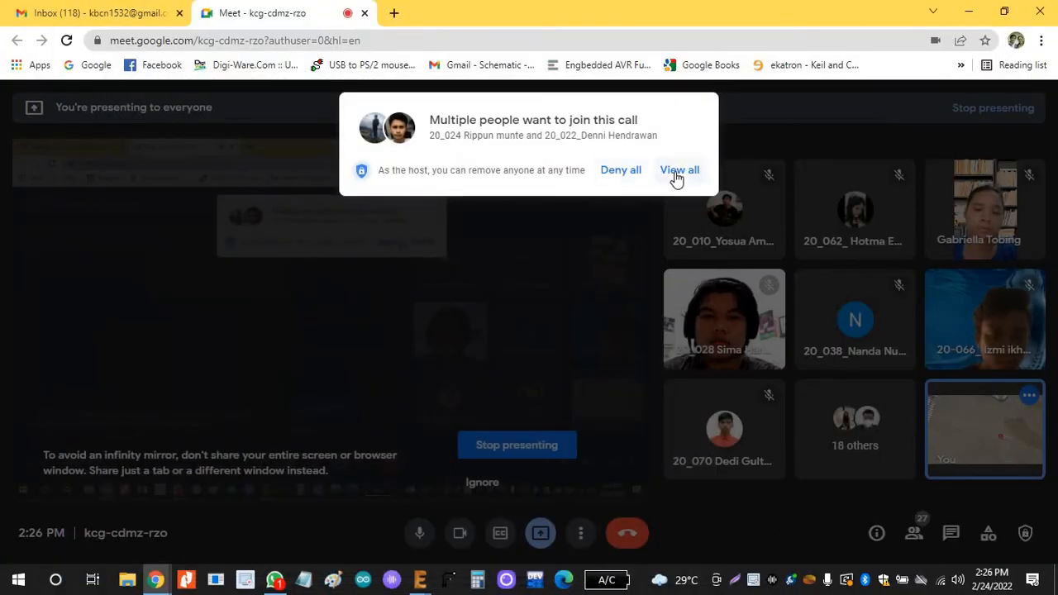
left_click(677, 179)
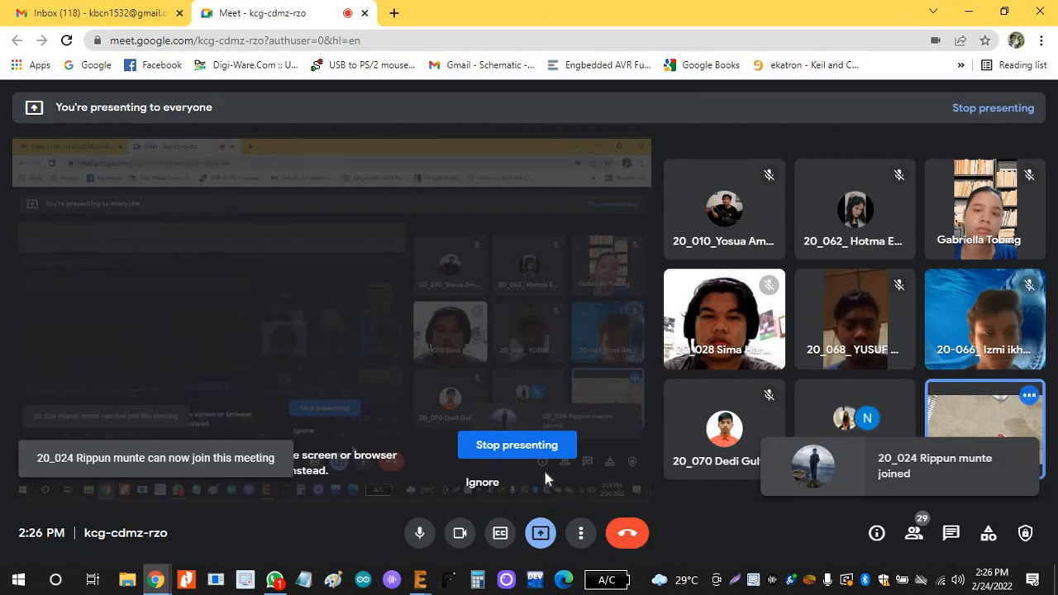